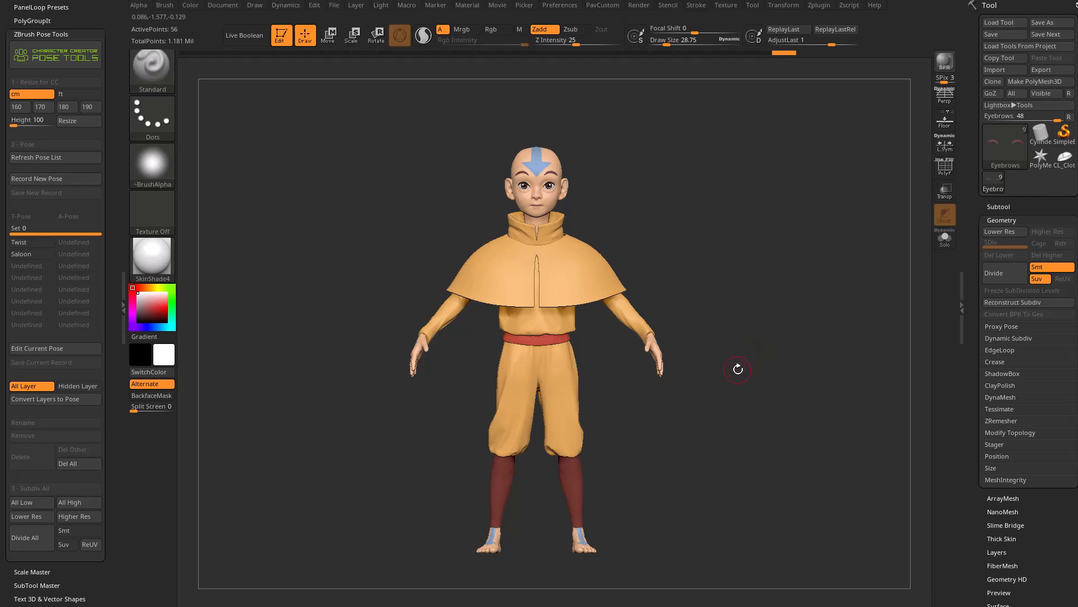
- Preview the saved Twist pose on the character and switch it to the Saloon pose
{"action": "left_click", "coordinate": [27, 242]}
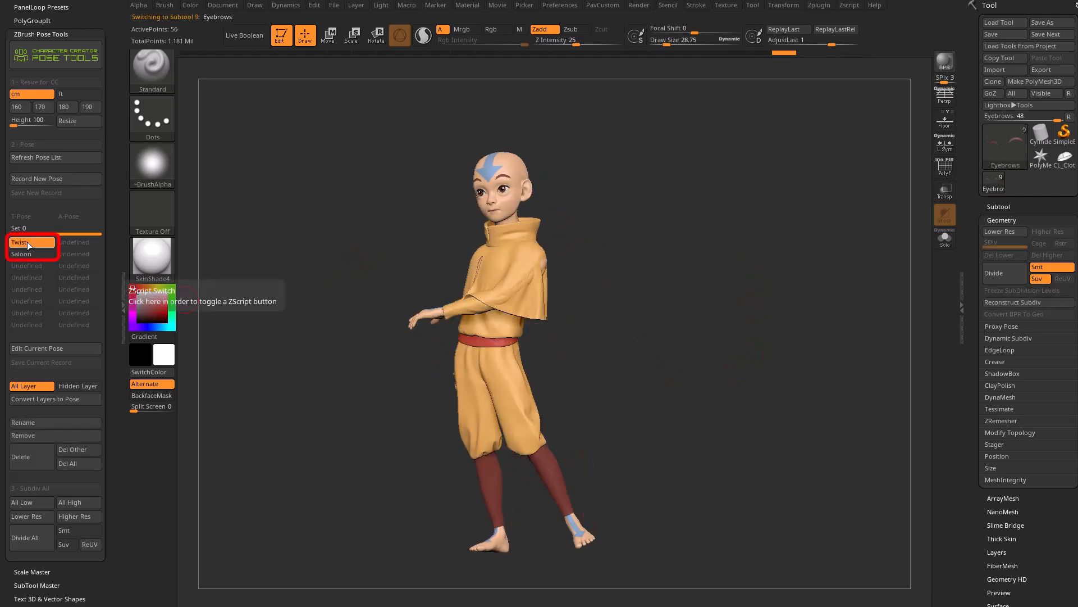
{"action": "left_click", "coordinate": [25, 254]}
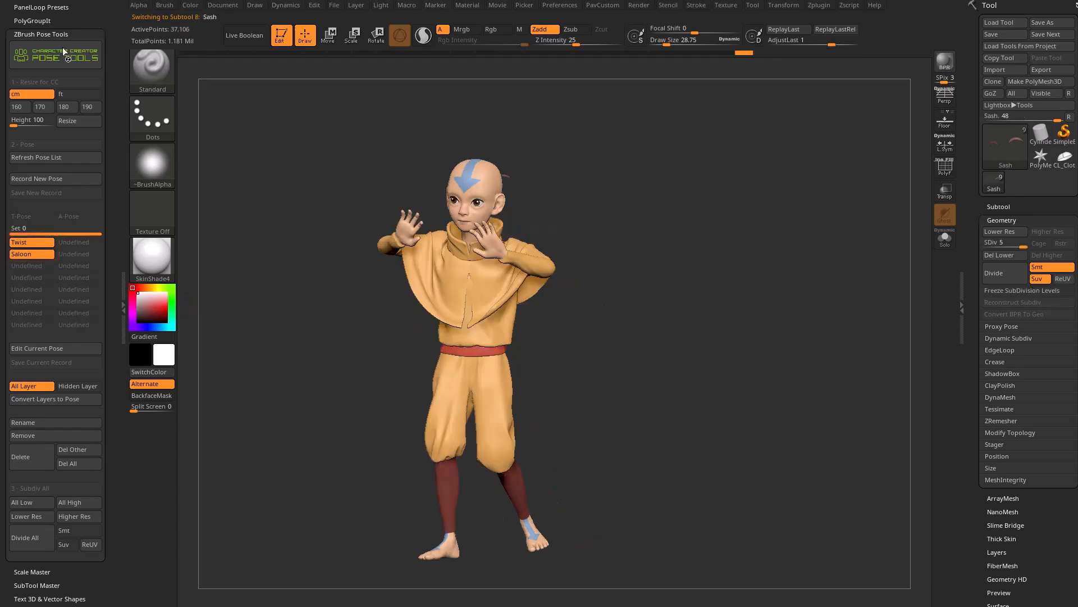
{"action": "left_click_drag", "start_coordinate": [110, 26], "coordinate": [113, 158]}
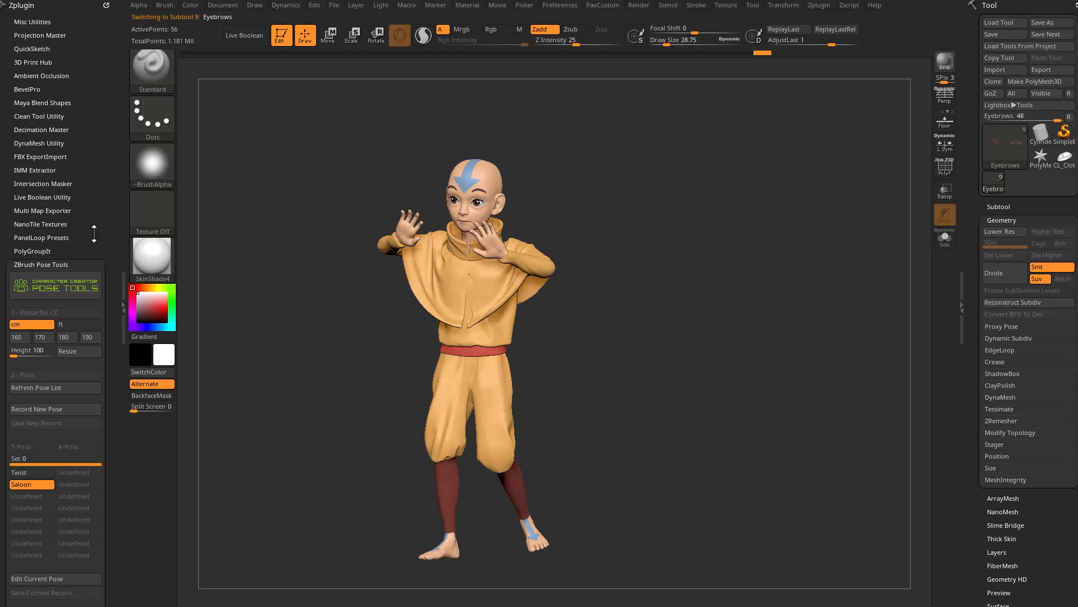
{"action": "scroll", "coordinate": [93, 243], "scroll_direction": "down", "scroll_amount": 5}
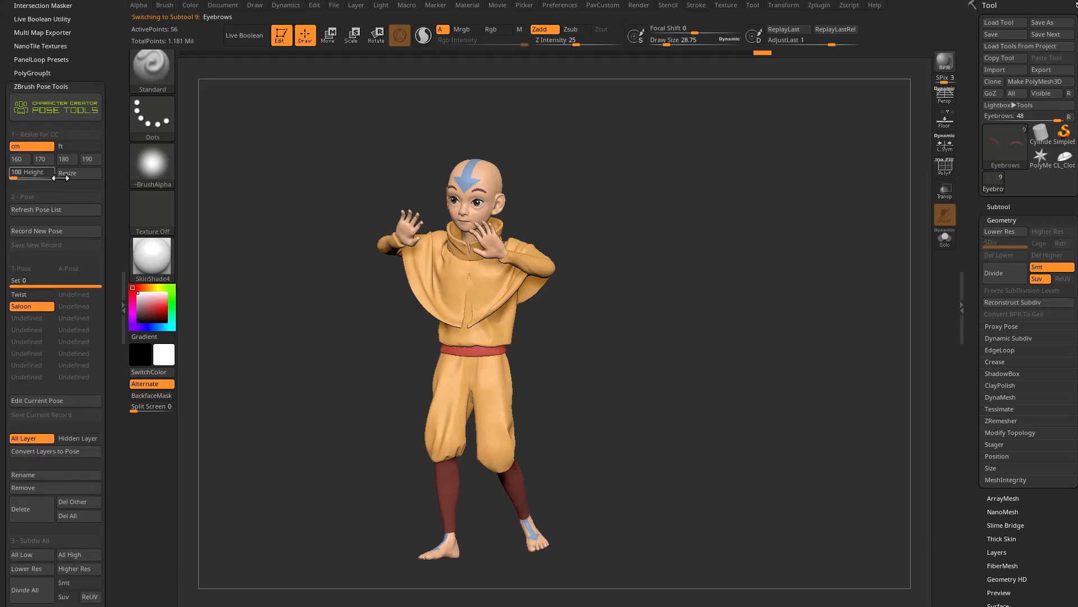
{"action": "scroll", "coordinate": [110, 225], "scroll_direction": "down", "scroll_amount": 1}
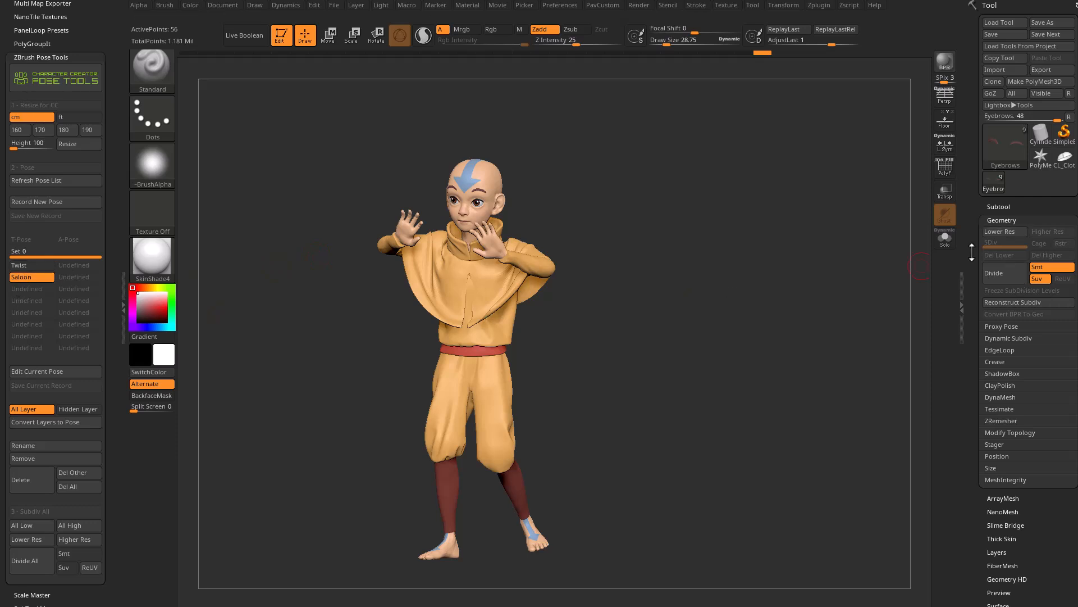
- Expand the Subtool list and the Layers section to show the eyebrows' CCPose_Twist and CCPose_Saloon layers
{"action": "left_click", "coordinate": [999, 207]}
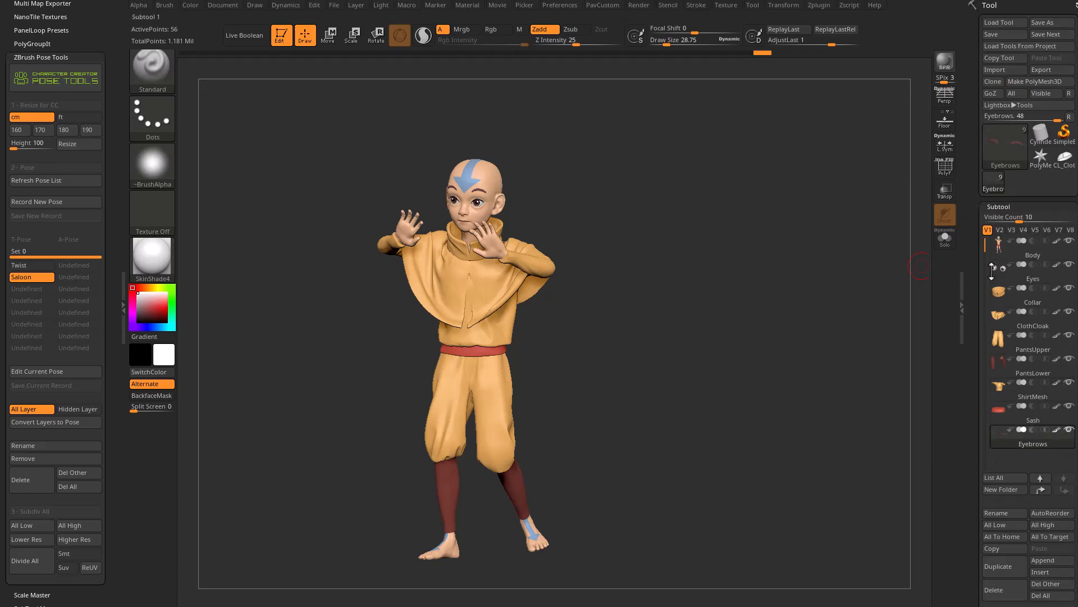
{"action": "scroll", "coordinate": [1003, 157], "scroll_direction": "down", "scroll_amount": 3}
{"action": "left_click", "coordinate": [993, 303]}
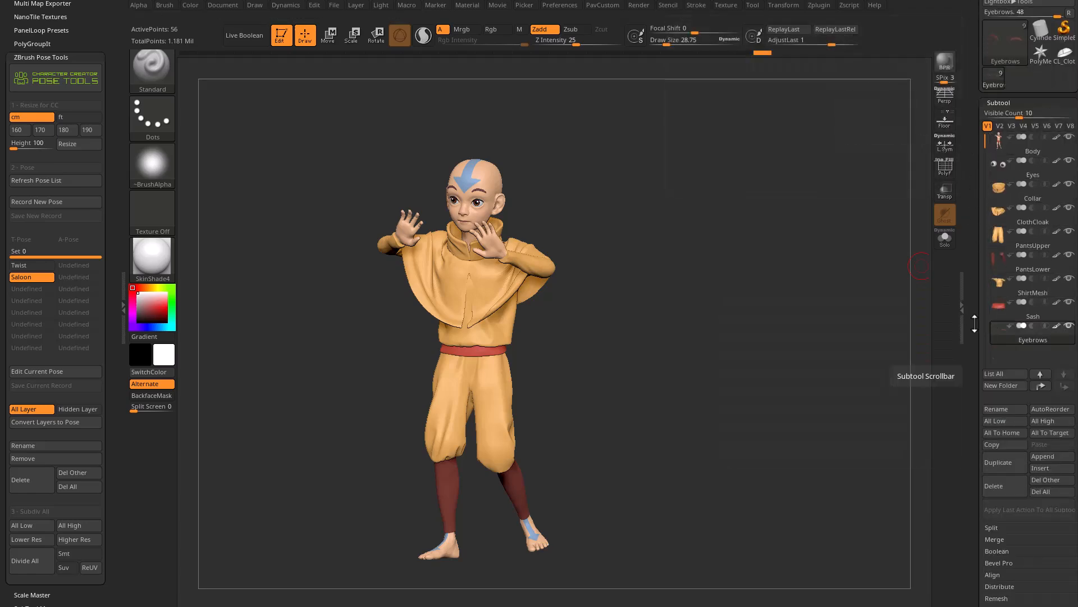
{"action": "scroll", "coordinate": [972, 234], "scroll_direction": "down", "scroll_amount": 5}
{"action": "left_click_drag", "start_coordinate": [972, 234], "coordinate": [968, 202]}
{"action": "left_click", "coordinate": [995, 232], "text": "shift"}
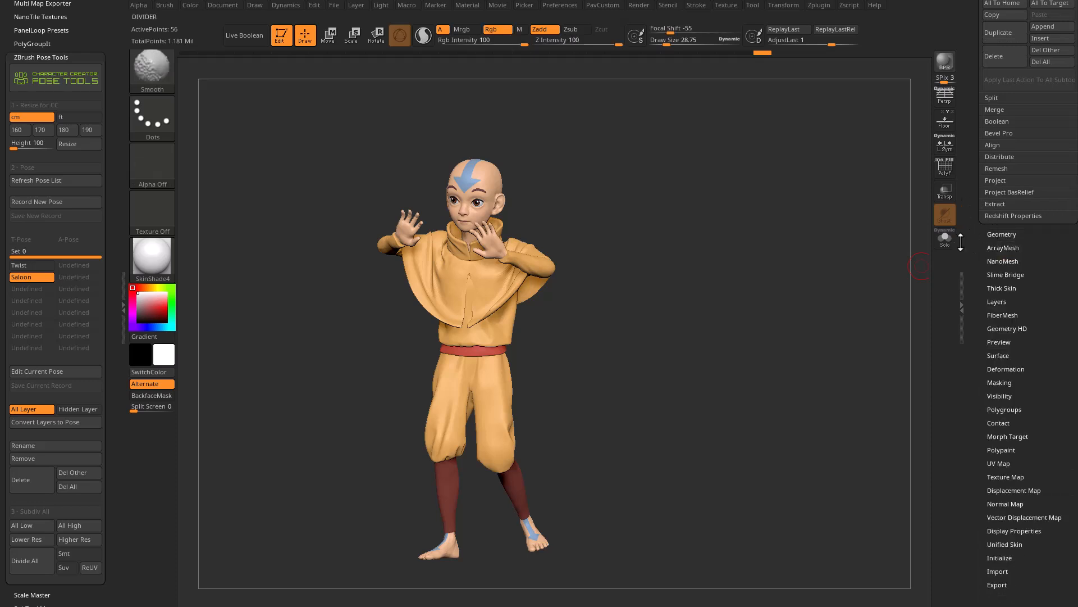
{"action": "left_click", "coordinate": [998, 303]}
{"action": "mouse_move", "coordinate": [975, 306]}
{"action": "left_mouse_down"}
{"action": "mouse_move", "coordinate": [975, 264]}
{"action": "mouse_move", "coordinate": [984, 261]}
{"action": "left_mouse_up"}
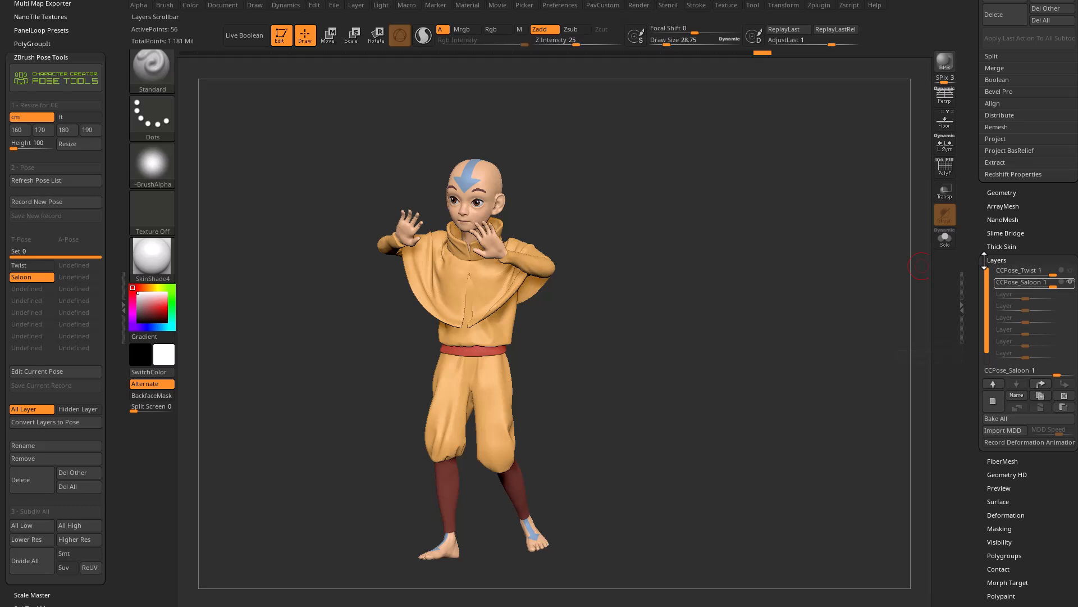
- Activate the Twist pose on the character and start editing it as the current pose
{"action": "left_click", "coordinate": [1016, 271]}
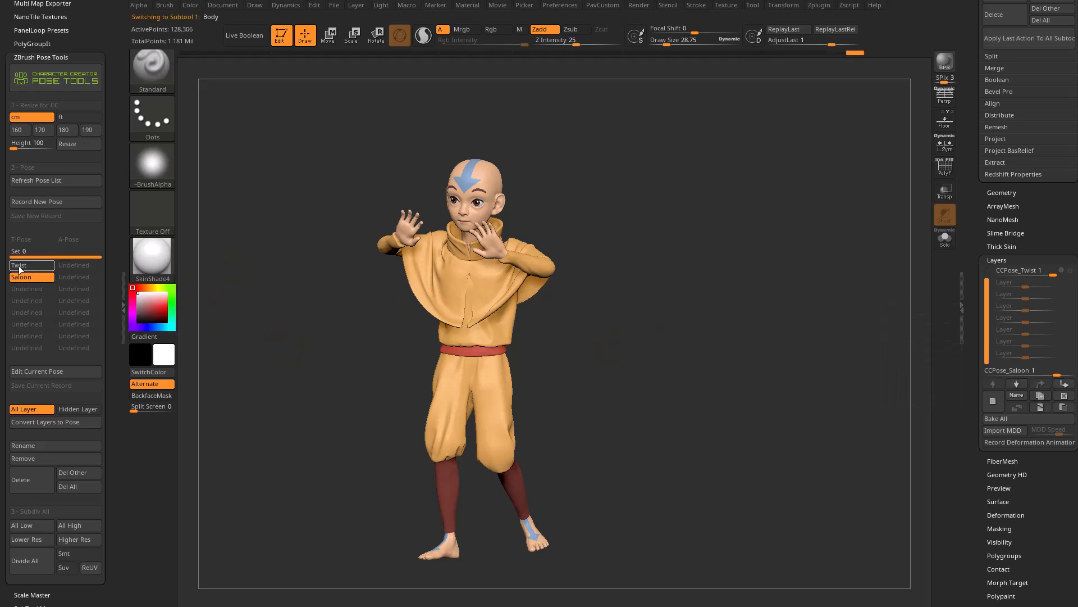
{"action": "left_click", "coordinate": [20, 267]}
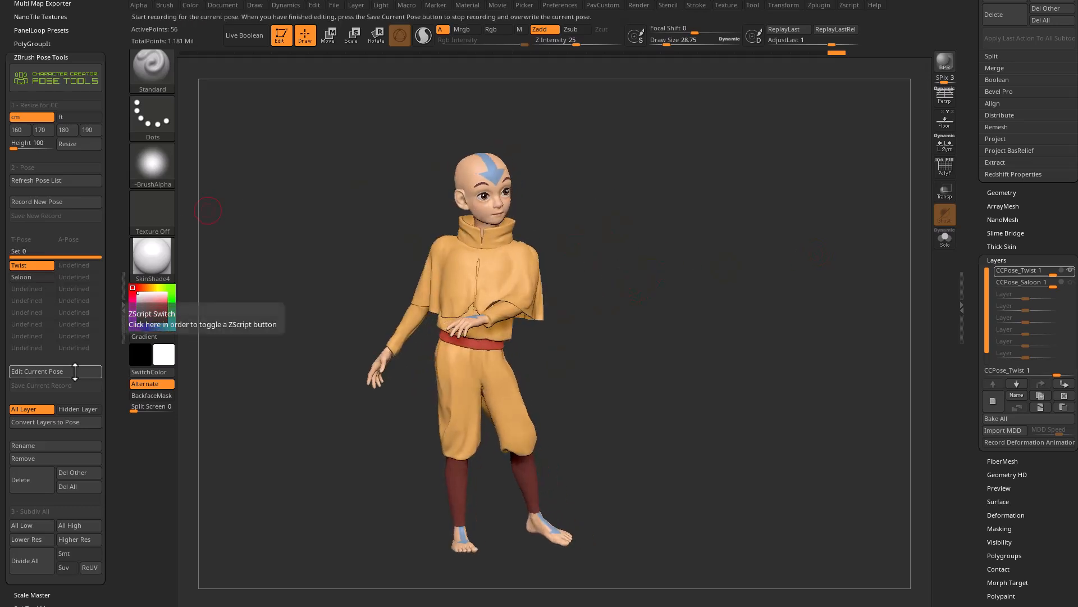
{"action": "left_click", "coordinate": [47, 371]}
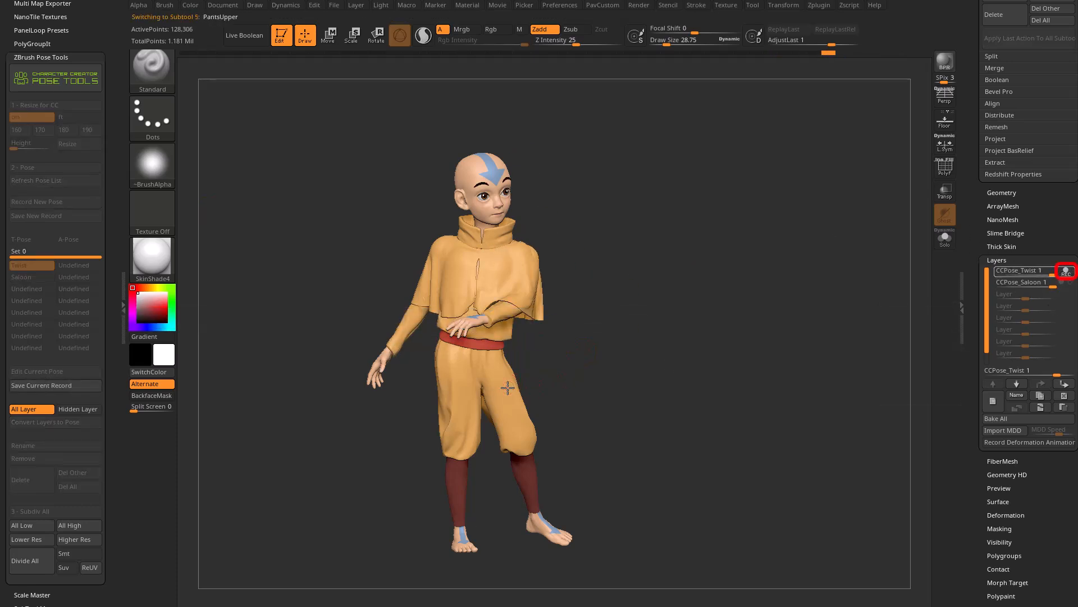
- Make ClothCloak the active subtool and turn off symmetry for sculpting on it
{"action": "left_click", "coordinate": [493, 269], "text": "alt"}
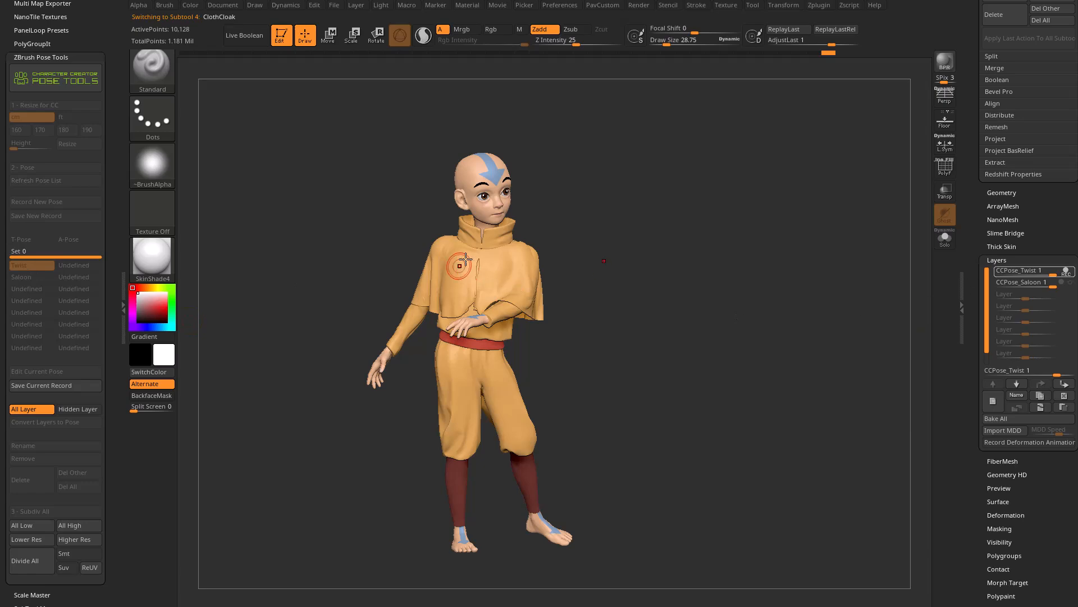
{"action": "scroll", "coordinate": [978, 358], "scroll_direction": "up", "scroll_amount": 8}
{"action": "left_click_drag", "start_coordinate": [715, 268], "coordinate": [708, 264]}
{"action": "left_click_drag", "start_coordinate": [648, 210], "coordinate": [604, 272], "text": "alt"}
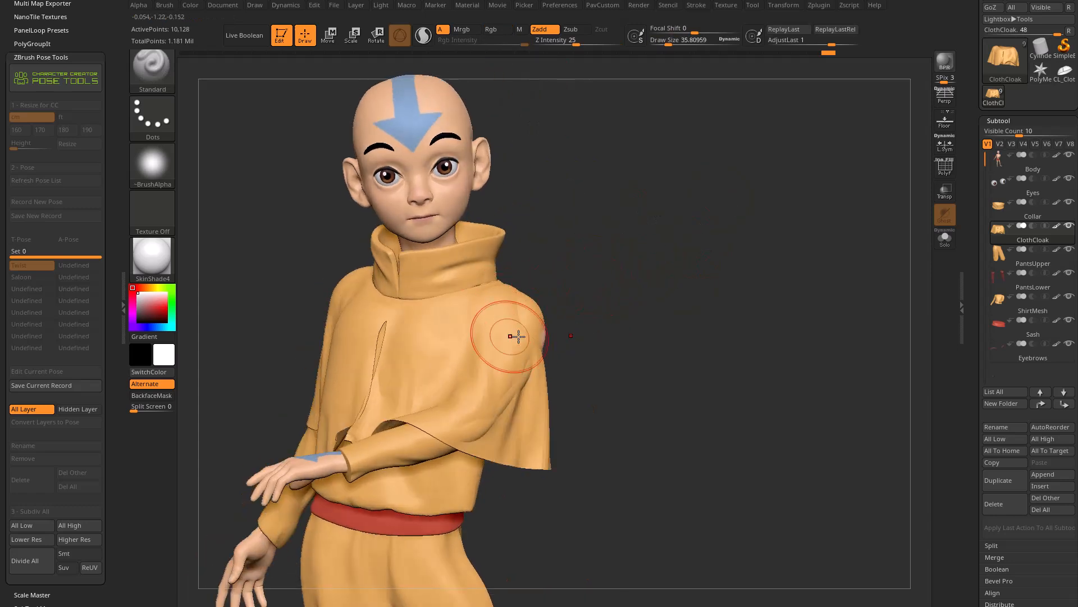
{"action": "key", "text": "x"}
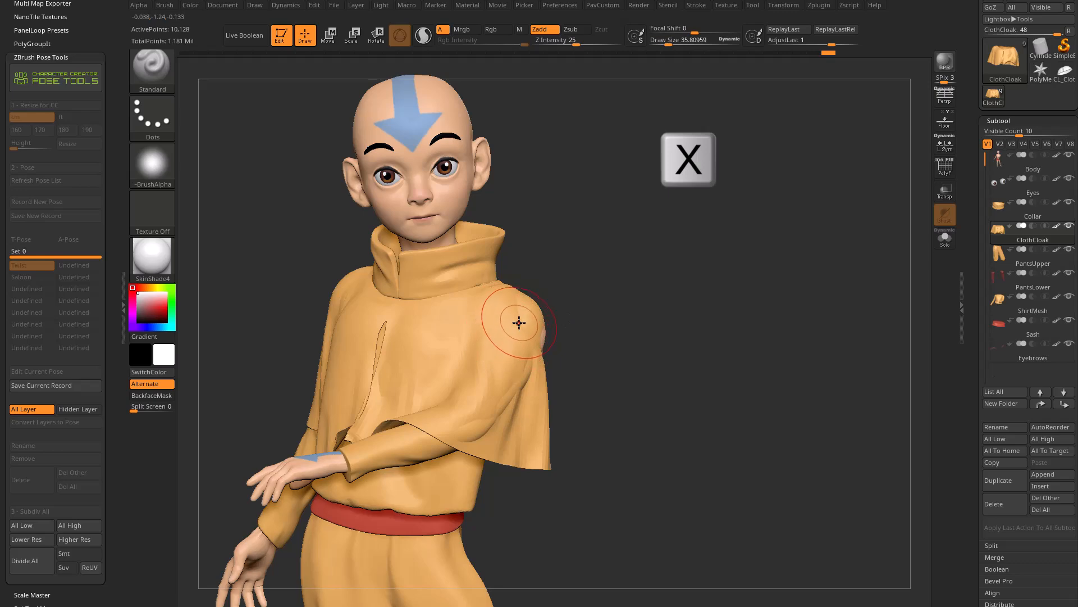
- Reshape the cloak over the character's left shoulder with the Move brush, adjusting the brush size between strokes
{"action": "key", "text": "b"}
{"action": "key", "text": "m"}
{"action": "key", "text": "v"}
{"action": "left_click_drag", "start_coordinate": [530, 320], "coordinate": [557, 299]}
{"action": "mouse_move", "coordinate": [663, 292]}
{"action": "left_mouse_down"}
{"action": "mouse_move", "coordinate": [570, 281]}
{"action": "mouse_move", "coordinate": [590, 277]}
{"action": "mouse_move", "coordinate": [652, 303]}
{"action": "left_mouse_up"}
{"action": "key", "text": "s"}
{"action": "left_click_drag", "start_coordinate": [578, 327], "coordinate": [589, 328]}
{"action": "left_click_drag", "start_coordinate": [610, 320], "coordinate": [567, 338]}
{"action": "mouse_move", "coordinate": [614, 308]}
{"action": "left_mouse_down"}
{"action": "mouse_move", "coordinate": [608, 292]}
{"action": "mouse_move", "coordinate": [760, 267]}
{"action": "left_mouse_up"}
- Turn off the polypaint display on all subtools and apply the MatCap Gray material
{"action": "key", "text": "shift"}
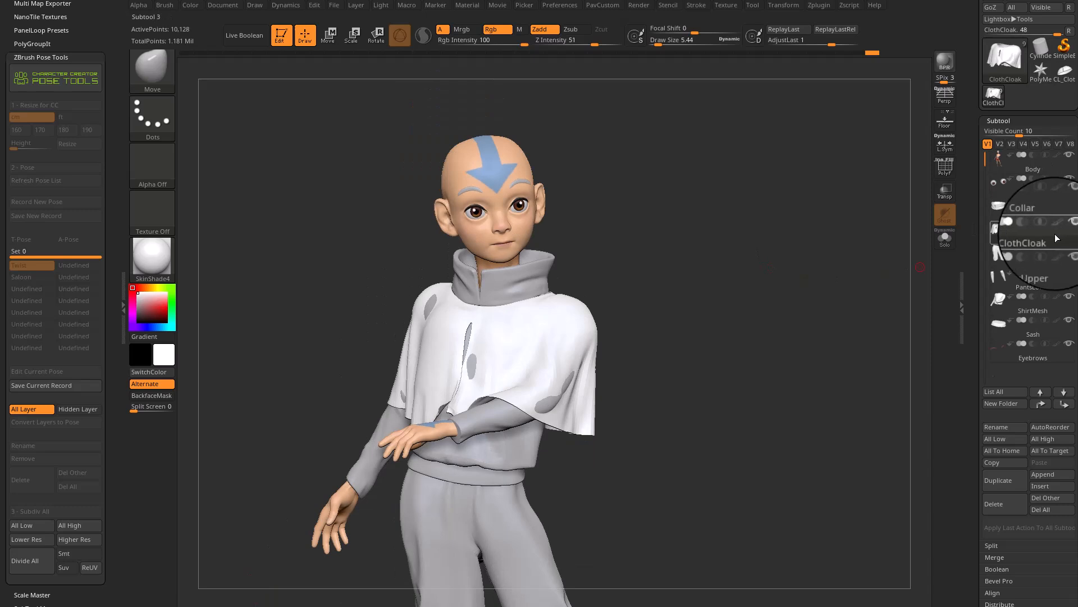
{"action": "mouse_move", "coordinate": [1057, 229]}
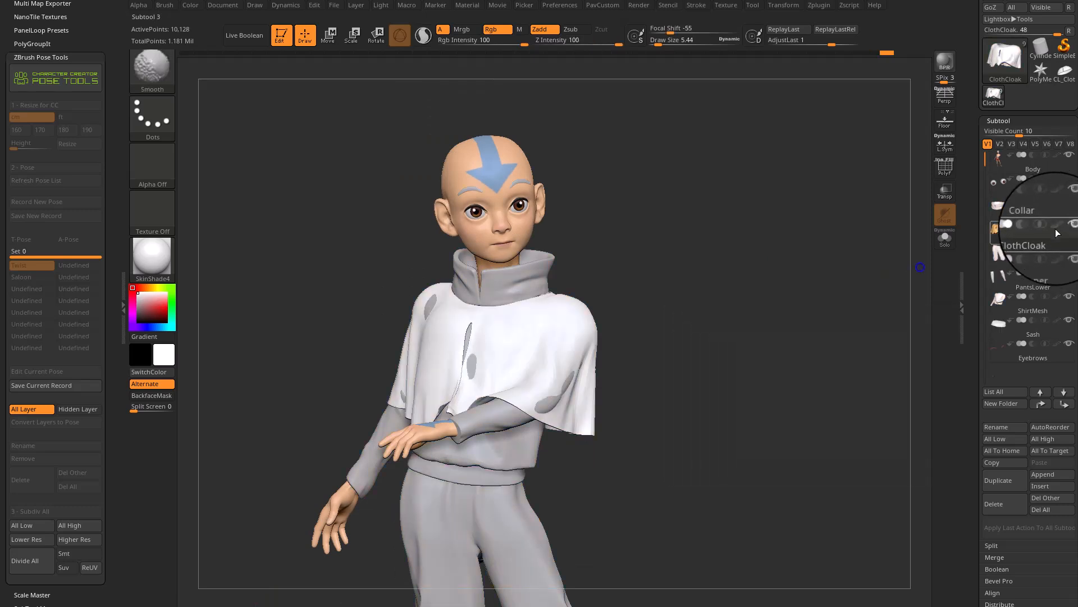
{"action": "mouse_move", "coordinate": [1051, 259]}
{"action": "left_click_drag", "start_coordinate": [698, 266], "coordinate": [663, 256]}
{"action": "left_click", "coordinate": [144, 257]}
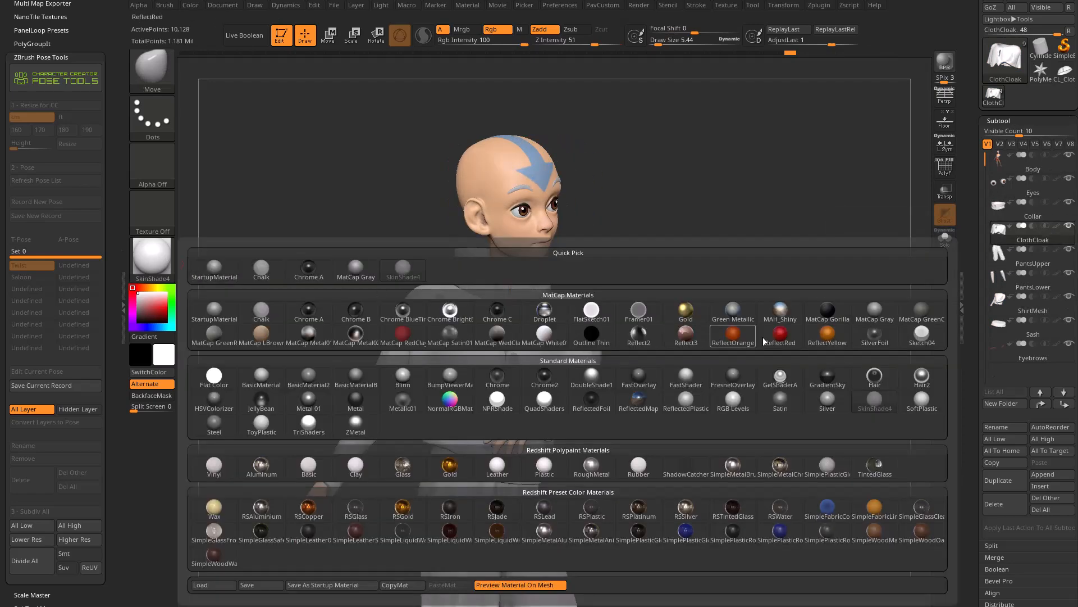
{"action": "left_click", "coordinate": [874, 311]}
- Adjust the drape of the cloak's front and side using the Move brush at a draw size of about 69
{"action": "left_click_drag", "start_coordinate": [730, 239], "coordinate": [702, 247]}
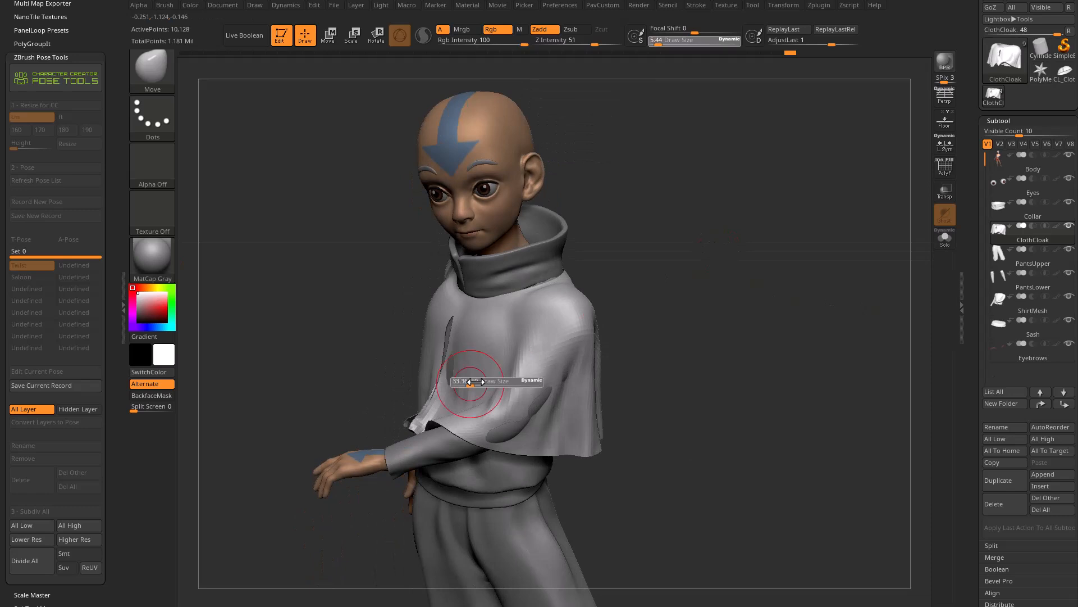
{"action": "left_click_drag", "start_coordinate": [464, 373], "coordinate": [454, 372], "text": "alt"}
{"action": "key", "text": "space"}
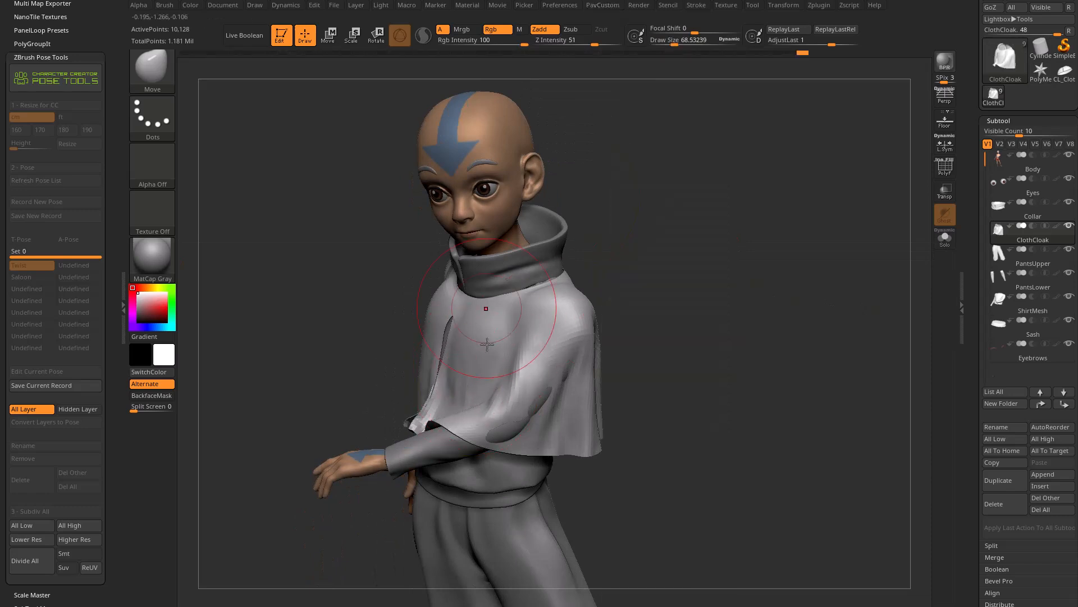
{"action": "left_click_drag", "start_coordinate": [607, 339], "coordinate": [640, 342]}
{"action": "left_click_drag", "start_coordinate": [554, 410], "coordinate": [562, 386]}
{"action": "mouse_move", "coordinate": [736, 315]}
{"action": "left_mouse_down"}
{"action": "mouse_move", "coordinate": [674, 319]}
{"action": "mouse_move", "coordinate": [584, 368]}
{"action": "left_mouse_up"}
- Sculpt cloth folds into the cloak with the Standard brush, reducing the draw size to about 22
{"action": "key", "text": "b"}
{"action": "key", "text": "s"}
{"action": "key", "text": "t"}
{"action": "left_click_drag", "start_coordinate": [650, 356], "coordinate": [590, 388]}
{"action": "key", "text": "s"}
{"action": "left_click_drag", "start_coordinate": [591, 393], "coordinate": [578, 393]}
{"action": "left_click_drag", "start_coordinate": [719, 349], "coordinate": [638, 354]}
{"action": "key", "text": "s"}
{"action": "mouse_move", "coordinate": [584, 393]}
{"action": "left_mouse_down"}
{"action": "mouse_move", "coordinate": [595, 392]}
{"action": "mouse_move", "coordinate": [605, 338]}
{"action": "left_mouse_up"}
{"action": "mouse_move", "coordinate": [607, 340]}
{"action": "right_mouse_down"}
{"action": "mouse_move", "coordinate": [751, 296]}
{"action": "mouse_move", "coordinate": [770, 278]}
{"action": "right_mouse_up"}
{"action": "mouse_move", "coordinate": [590, 373]}
{"action": "right_mouse_down"}
{"action": "mouse_move", "coordinate": [490, 371]}
{"action": "mouse_move", "coordinate": [722, 305]}
{"action": "mouse_move", "coordinate": [695, 307]}
{"action": "mouse_move", "coordinate": [724, 323]}
{"action": "mouse_move", "coordinate": [695, 277]}
{"action": "mouse_move", "coordinate": [671, 281]}
{"action": "right_mouse_up"}
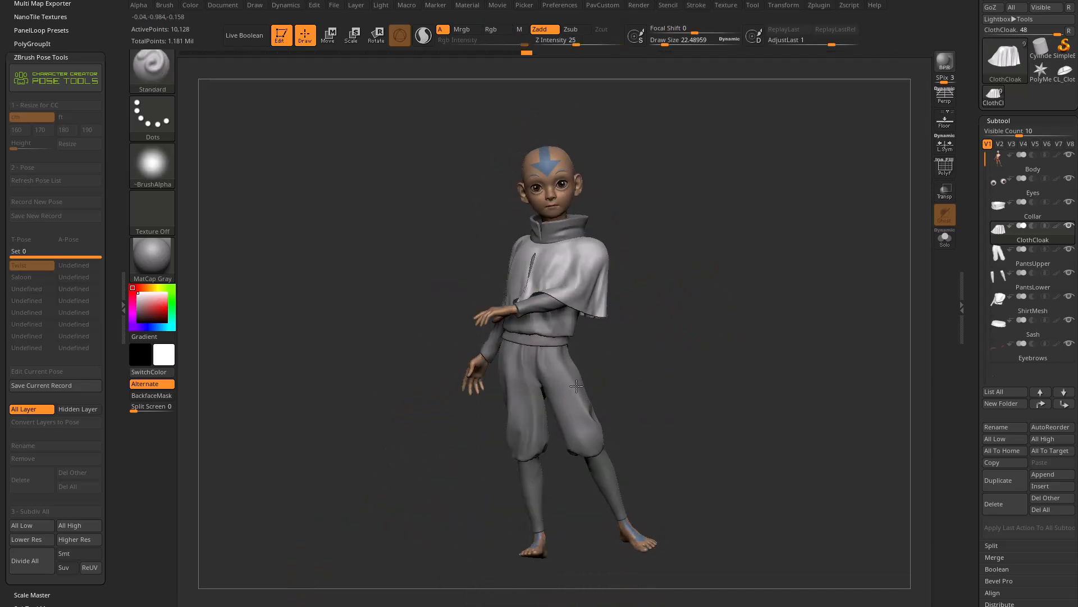
- Make PantsUpper the active subtool and check the shape of the pants in the pose
{"action": "left_click", "coordinate": [561, 378], "text": "alt"}
{"action": "right_click_drag", "start_coordinate": [638, 383], "coordinate": [595, 385], "text": "ctrl"}
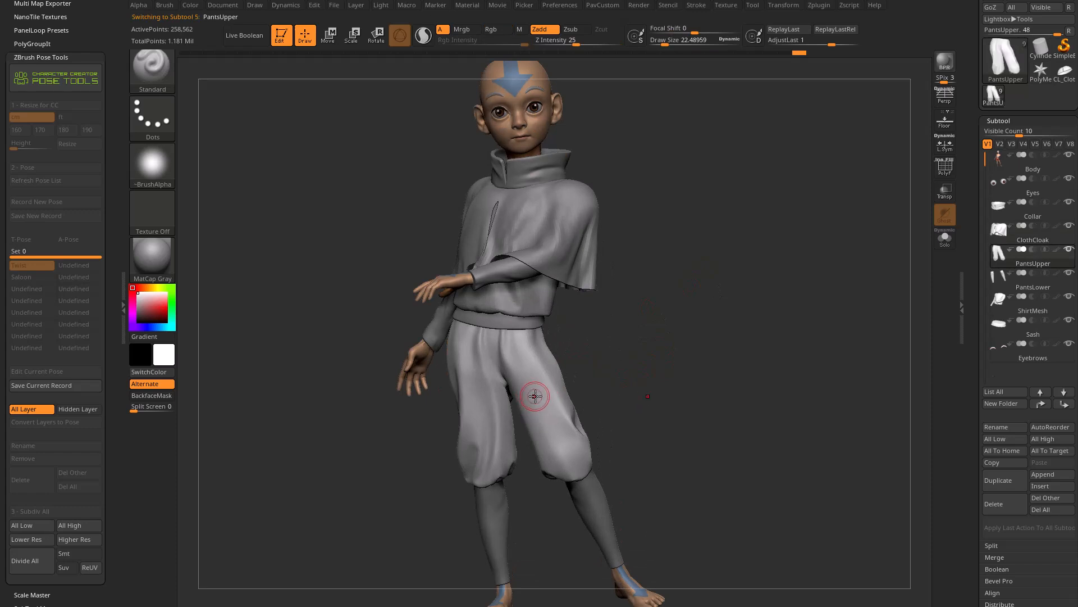
{"action": "right_click_drag", "start_coordinate": [637, 310], "coordinate": [524, 409]}
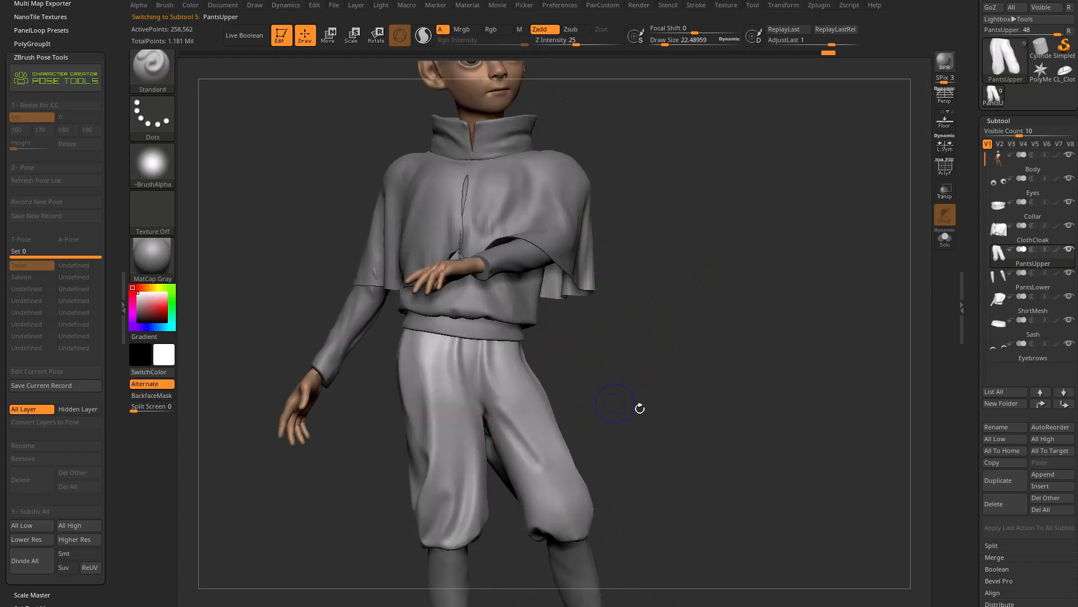
{"action": "right_click_drag", "start_coordinate": [624, 405], "coordinate": [643, 369], "text": "ctrl"}
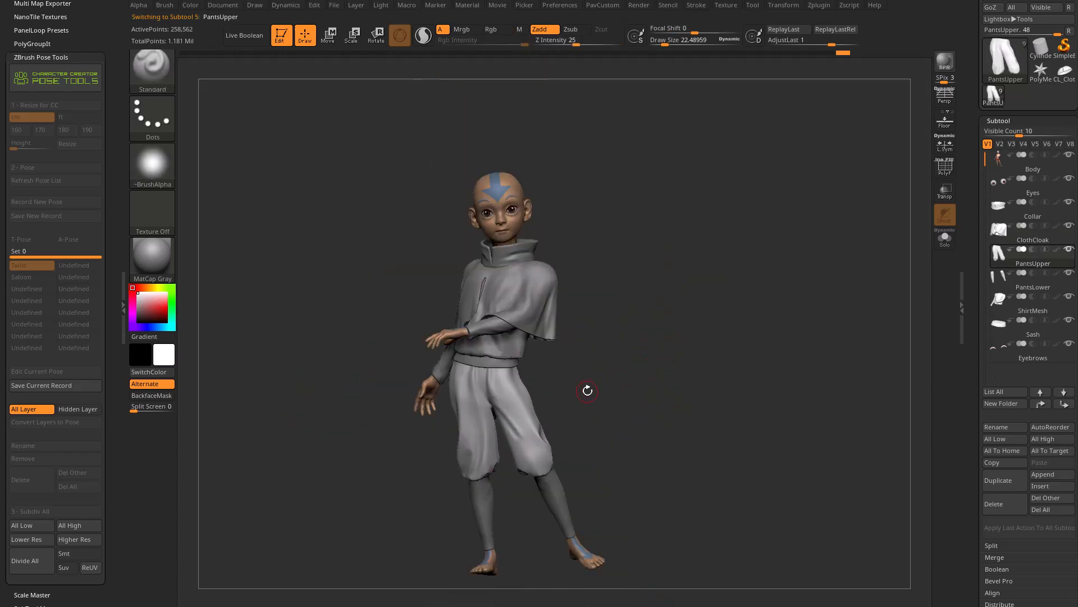
- Turn the polypaint display back on for all subtools and apply the SkinShade4 material
{"action": "key", "text": "shift"}
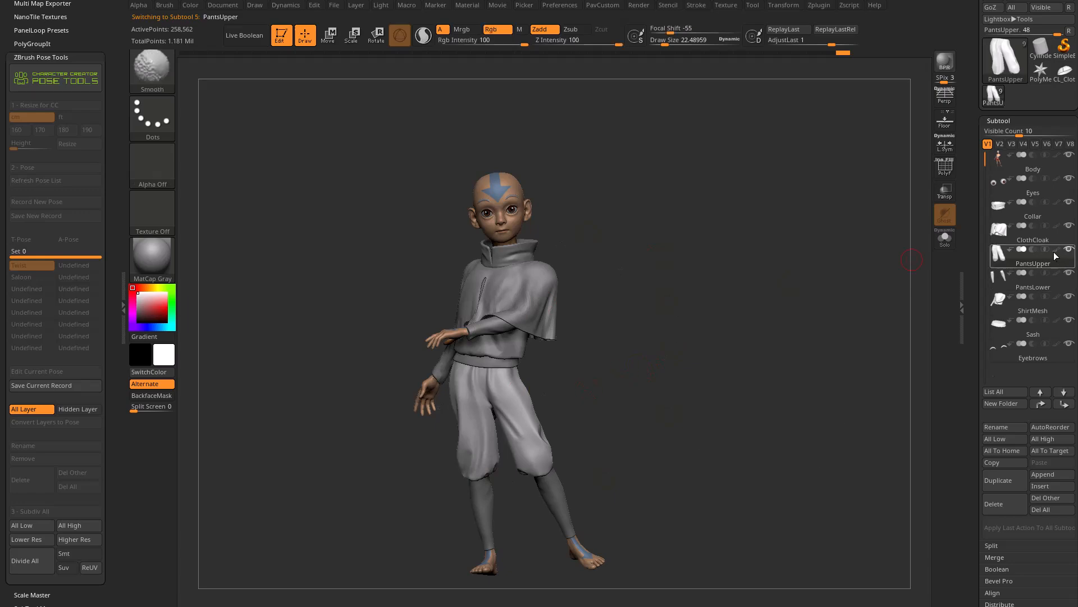
{"action": "left_click", "coordinate": [1056, 251], "text": "shift"}
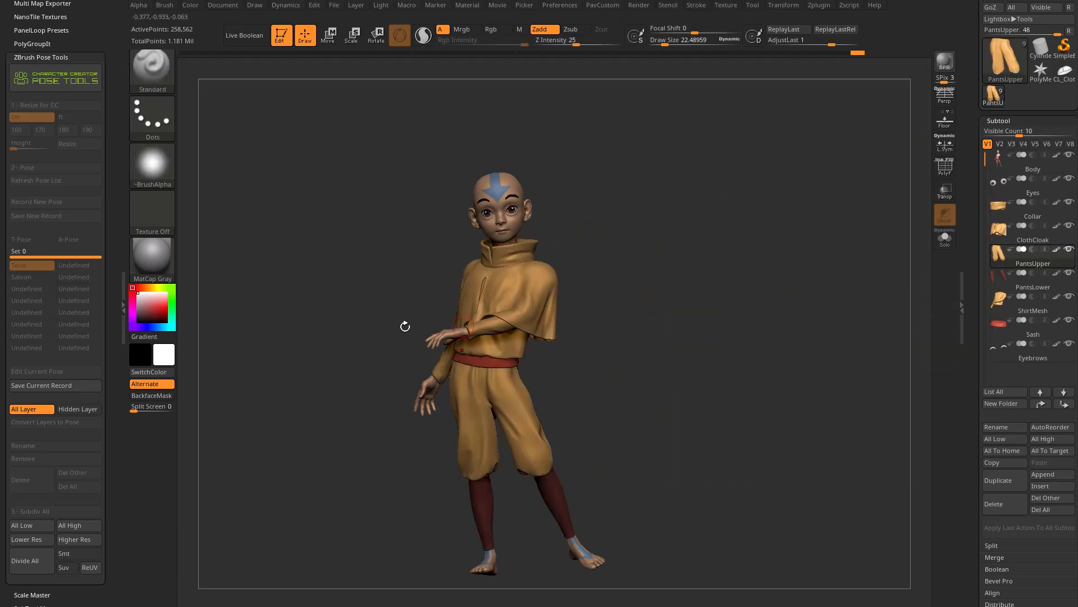
{"action": "left_click", "coordinate": [152, 258]}
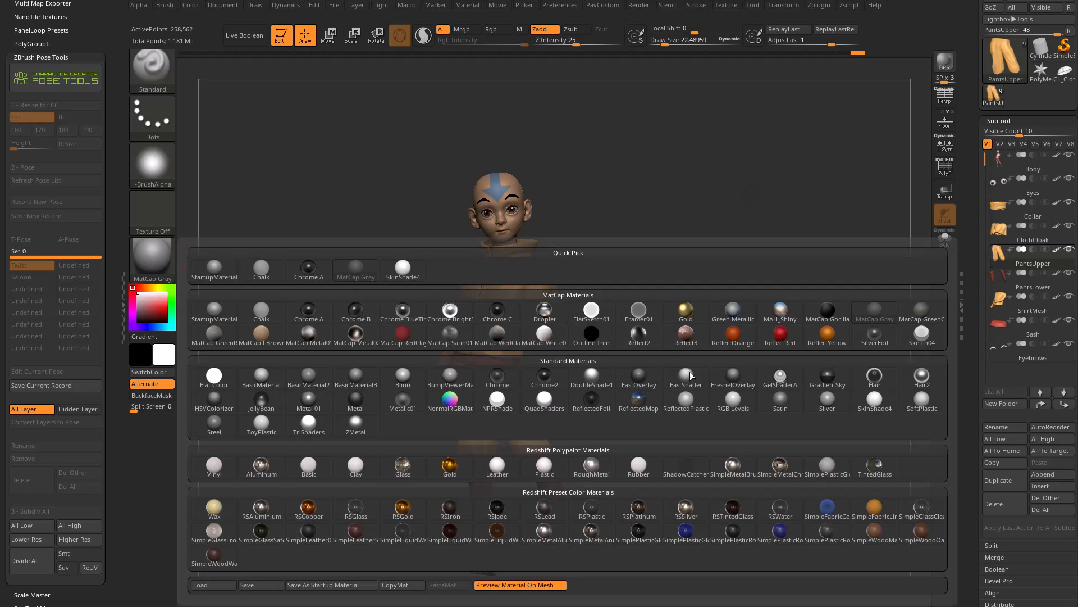
{"action": "left_click", "coordinate": [864, 405]}
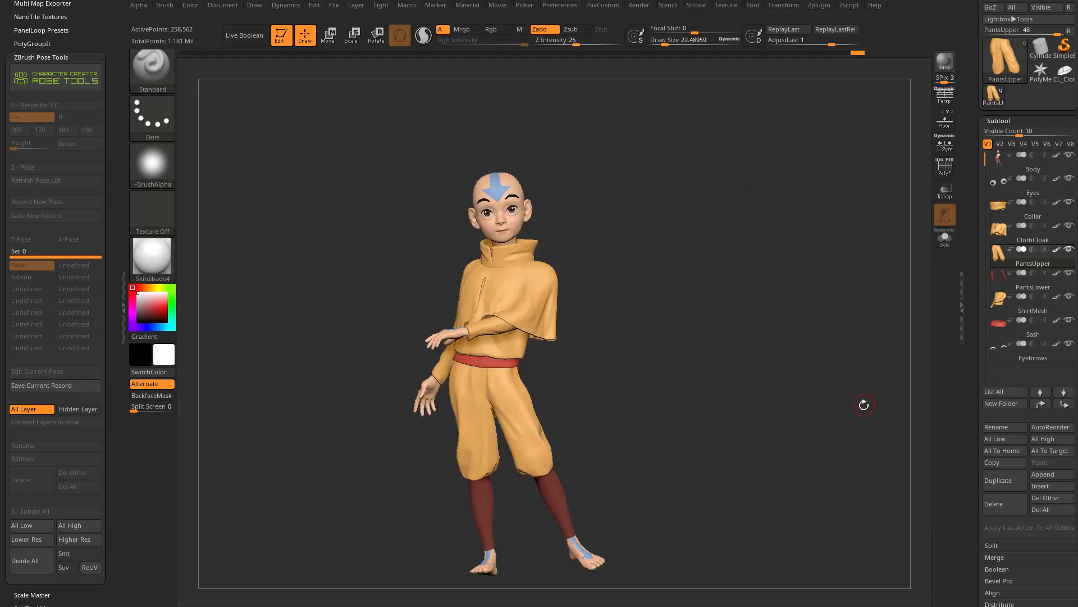
- Save the sculpted changes into the current Twist pose and check the posed character
{"action": "left_click", "coordinate": [52, 385]}
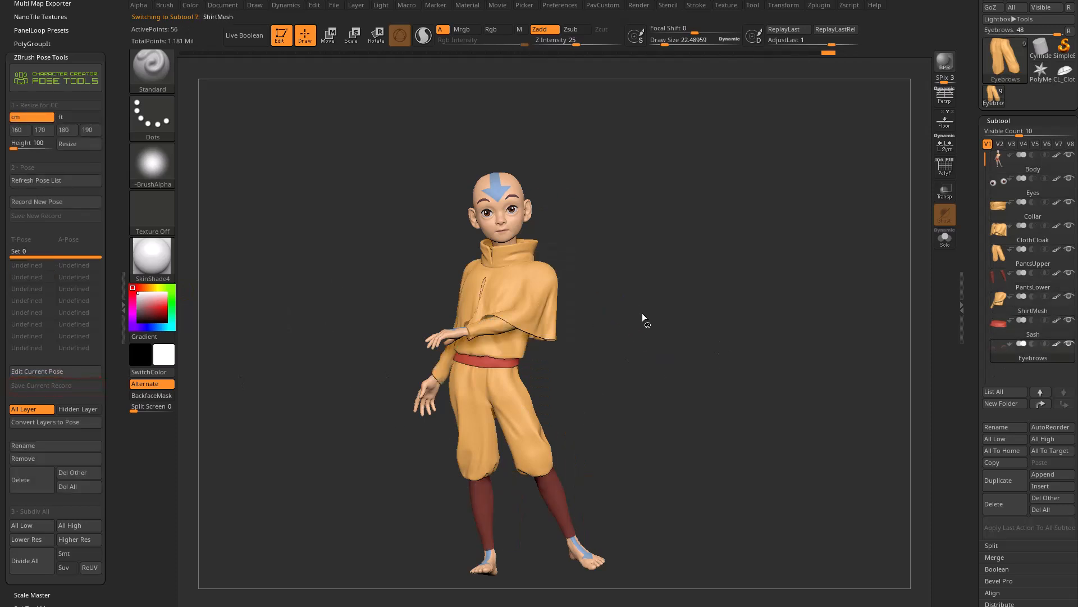
{"action": "left_click_drag", "start_coordinate": [850, 345], "coordinate": [815, 337]}
{"action": "left_click_drag", "start_coordinate": [972, 345], "coordinate": [973, 210]}
{"action": "left_click_drag", "start_coordinate": [689, 285], "coordinate": [726, 287], "text": "alt"}
{"action": "left_click_drag", "start_coordinate": [658, 260], "coordinate": [673, 304]}
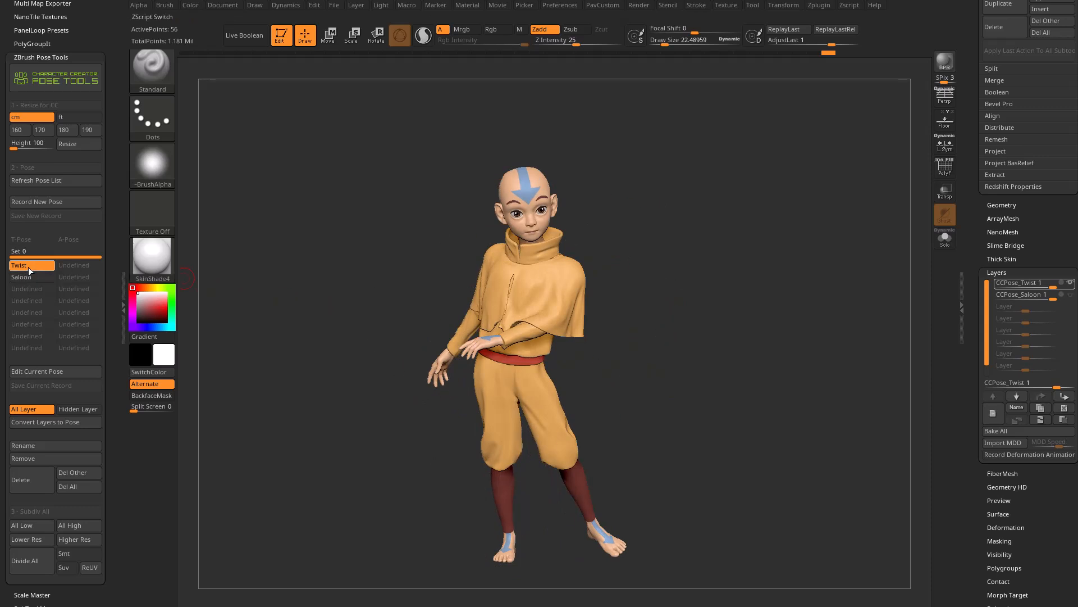
- Turn off the Twist pose to return the character to its base pose and set the draw size to about 38
{"action": "left_click", "coordinate": [29, 267]}
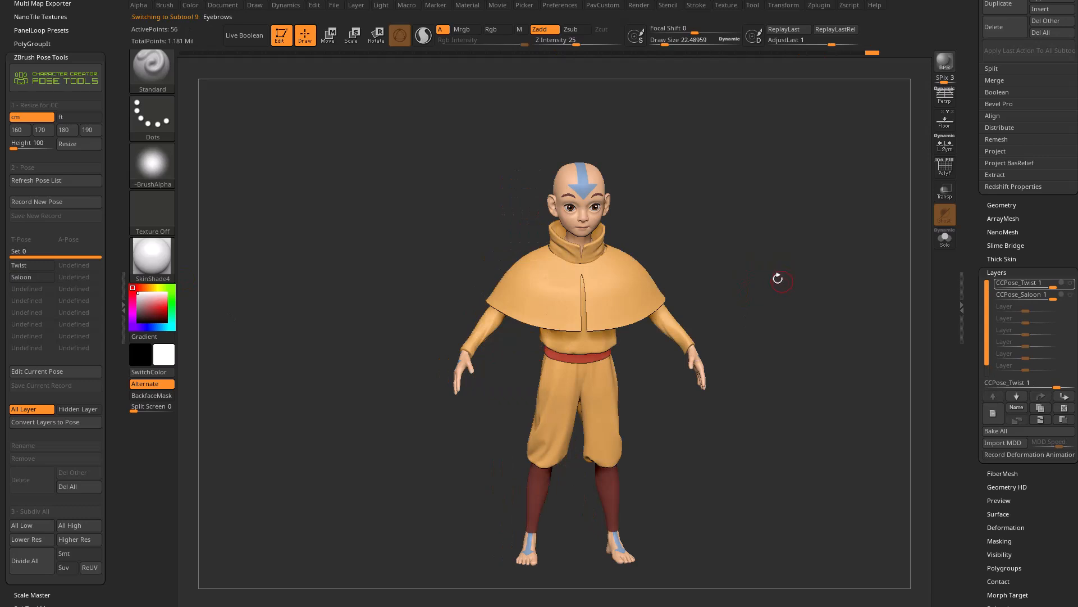
{"action": "key", "text": "s"}
{"action": "left_click_drag", "start_coordinate": [753, 282], "coordinate": [775, 285]}
{"action": "key", "text": "s"}
{"action": "left_click_drag", "start_coordinate": [775, 285], "coordinate": [761, 285]}
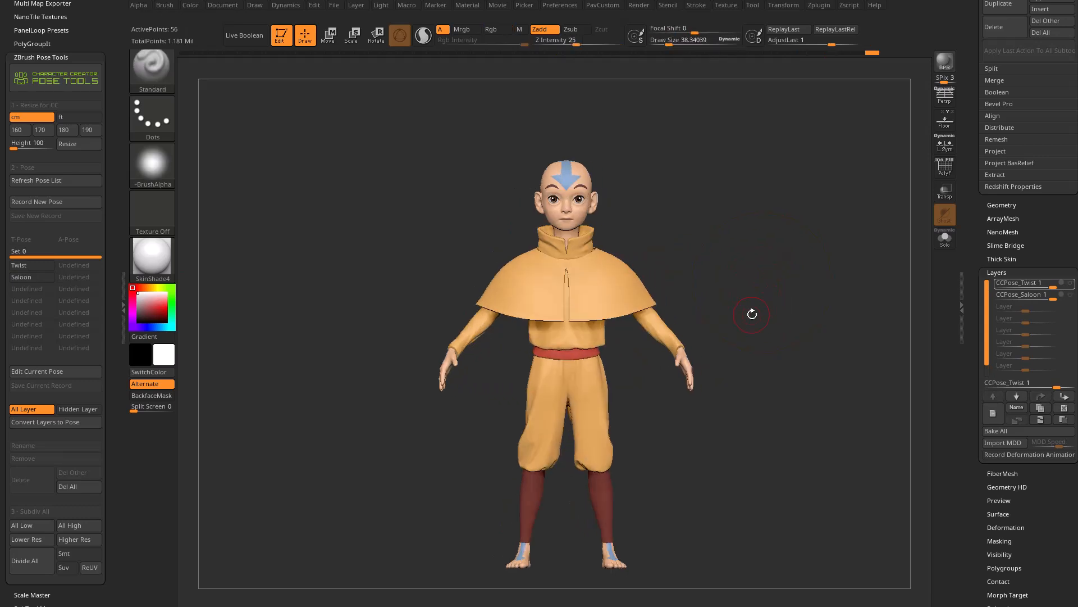
- Switch to the browser, look through the YouTube playlist "ZBrush 2023 - What's New?" for the posing videos, and return to ZBrush
{"action": "left_click_drag", "start_coordinate": [775, 606], "coordinate": [665, 31]}
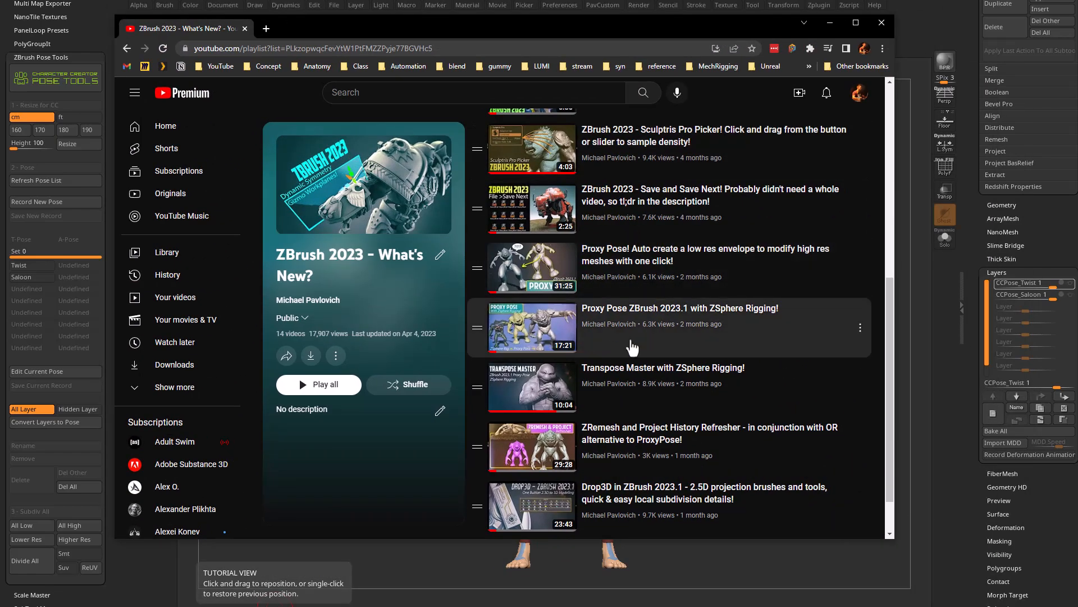
{"action": "scroll", "coordinate": [652, 336], "scroll_direction": "down", "scroll_amount": 1}
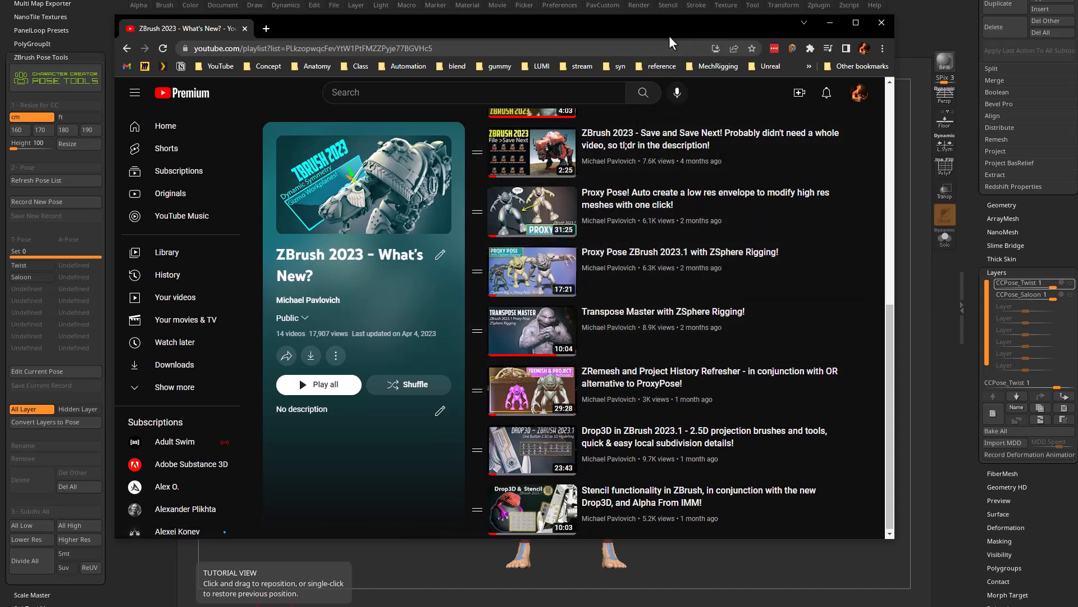
{"action": "left_click_drag", "start_coordinate": [666, 33], "coordinate": [0, 33]}
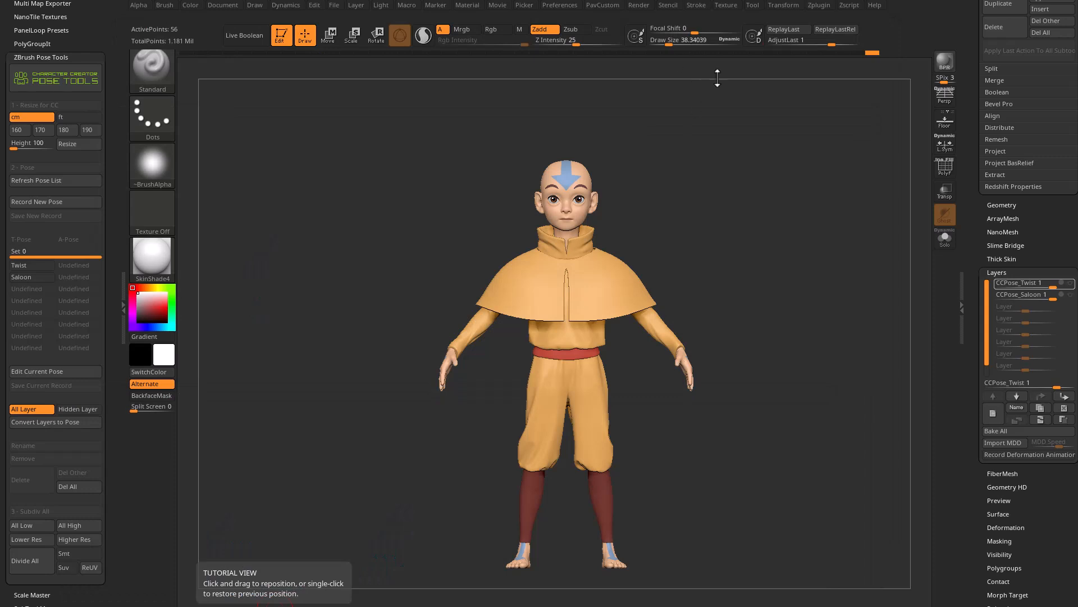
- Create a merged low-resolution TPoseMesh of the character with the Transpose Master plugin
{"action": "scroll", "coordinate": [36, 9], "scroll_direction": "up", "scroll_amount": 5}
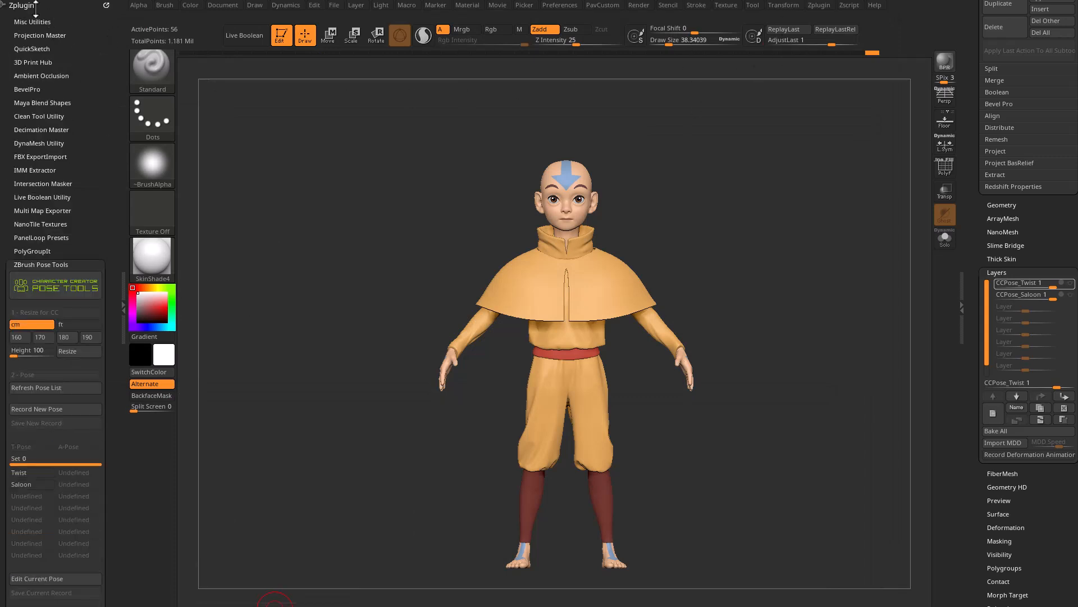
{"action": "scroll", "coordinate": [84, 209], "scroll_direction": "down", "scroll_amount": 10}
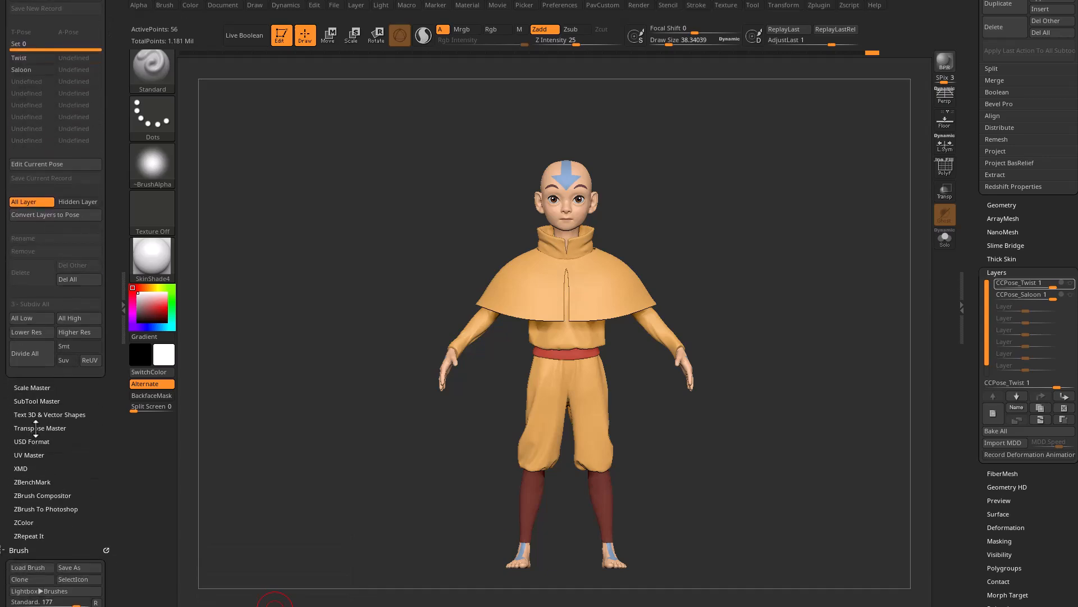
{"action": "left_click", "coordinate": [35, 428]}
{"action": "scroll", "coordinate": [73, 406], "scroll_direction": "up", "scroll_amount": 6}
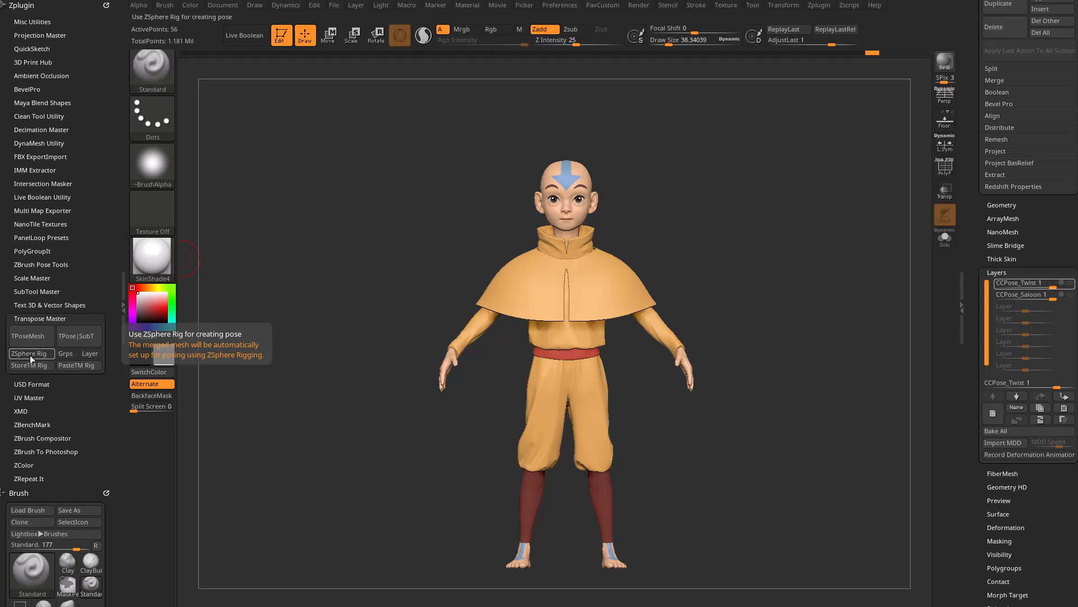
{"action": "left_click", "coordinate": [91, 353]}
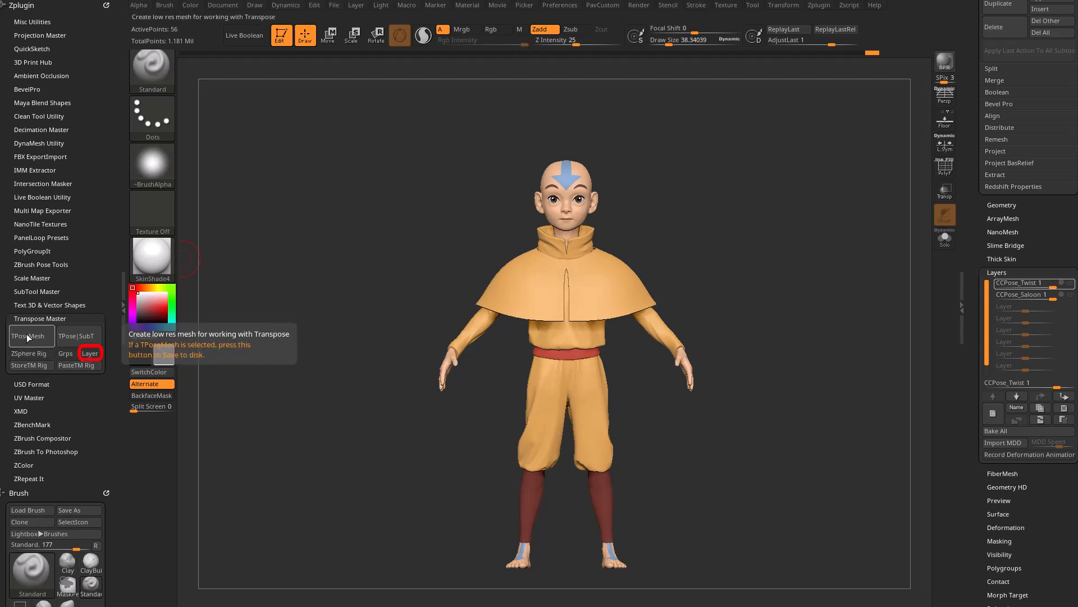
{"action": "left_click", "coordinate": [32, 337]}
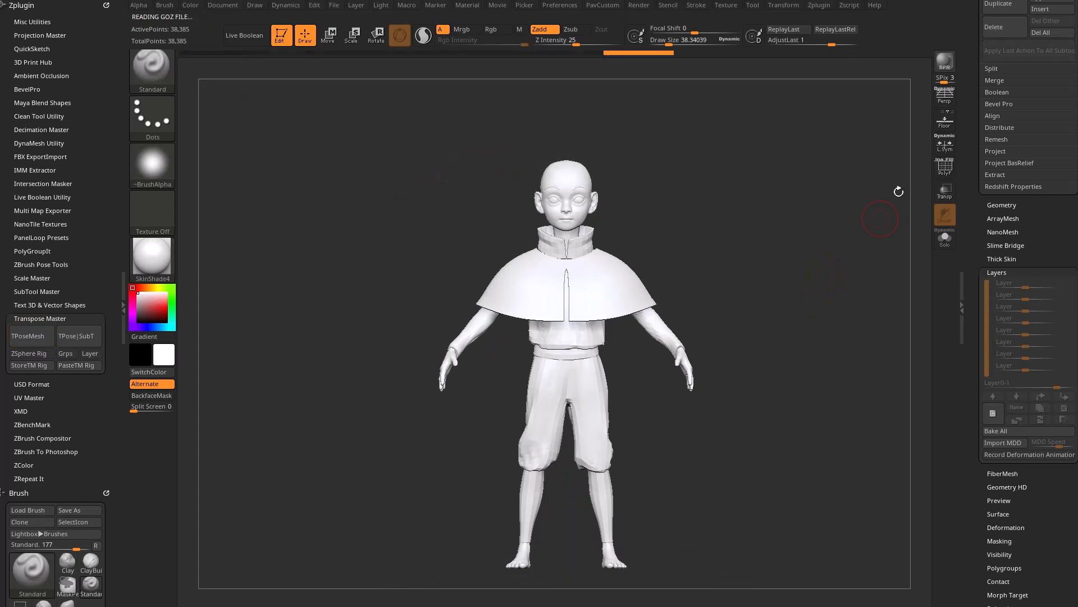
- Turn on the polyframe display and inspect the merged mesh's polygroups and total point count
{"action": "left_click", "coordinate": [948, 174]}
{"action": "left_click_drag", "start_coordinate": [818, 209], "coordinate": [843, 234]}
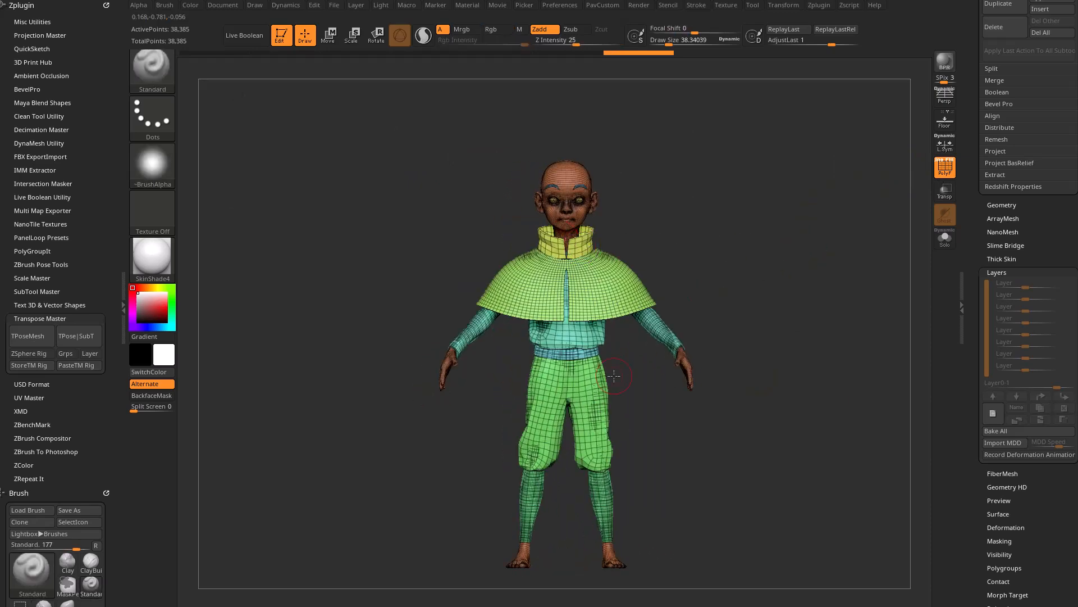
{"action": "mouse_move", "coordinate": [742, 256]}
{"action": "left_mouse_down", "text": "alt"}
{"action": "mouse_move", "coordinate": [713, 230]}
{"action": "mouse_move", "coordinate": [750, 225]}
{"action": "left_mouse_up", "text": "alt"}
{"action": "left_click_drag", "start_coordinate": [678, 244], "coordinate": [661, 346], "text": "alt"}
{"action": "mouse_move", "coordinate": [713, 254]}
{"action": "left_mouse_down", "text": "alt"}
{"action": "mouse_move", "coordinate": [729, 333]}
{"action": "mouse_move", "coordinate": [734, 221]}
{"action": "left_mouse_up", "text": "alt"}
{"action": "left_click_drag", "start_coordinate": [793, 292], "coordinate": [784, 215], "text": "alt"}
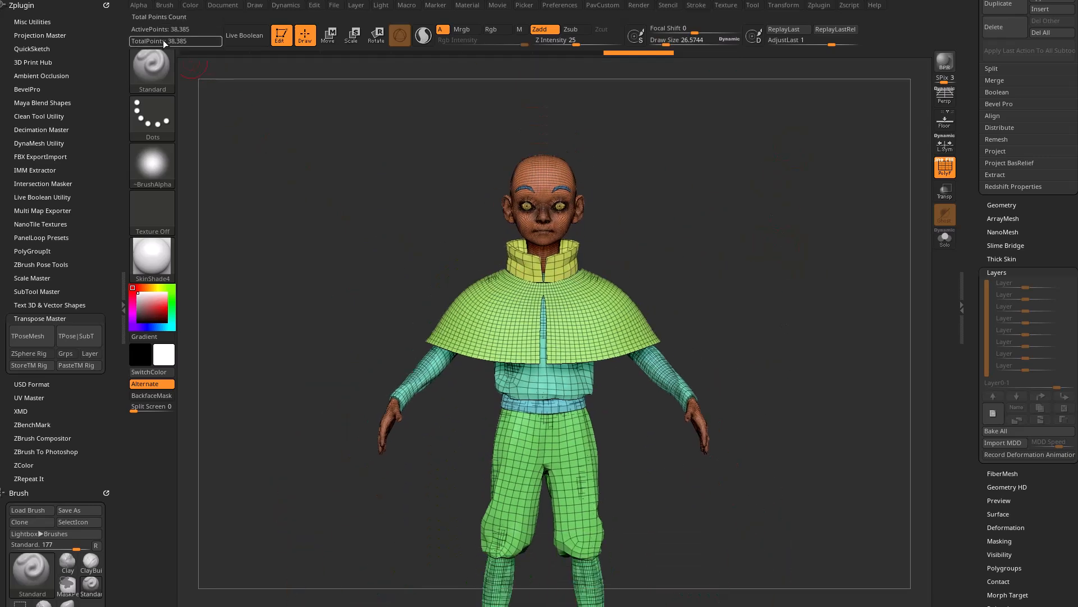
{"action": "mouse_move", "coordinate": [552, 167]}
{"action": "left_mouse_down"}
{"action": "mouse_move", "coordinate": [631, 248]}
{"action": "mouse_move", "coordinate": [713, 258]}
{"action": "mouse_move", "coordinate": [621, 315]}
{"action": "left_mouse_up"}
{"action": "key", "text": "s"}
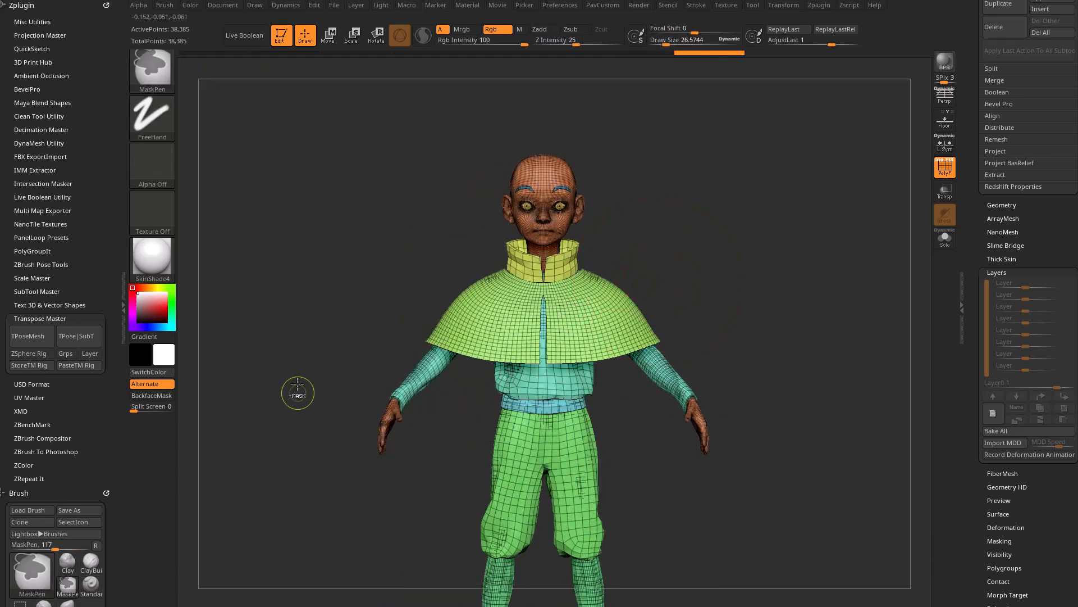
- Set the masking brush to MaskLasso and mask the pants, legs and feet below the belt
{"action": "key", "text": "ctrl+b"}
{"action": "left_click", "coordinate": [357, 130]}
{"action": "mouse_move", "coordinate": [688, 256]}
{"action": "right_mouse_down", "text": "alt"}
{"action": "mouse_move", "coordinate": [734, 276]}
{"action": "mouse_move", "coordinate": [721, 336]}
{"action": "right_mouse_up", "text": "alt"}
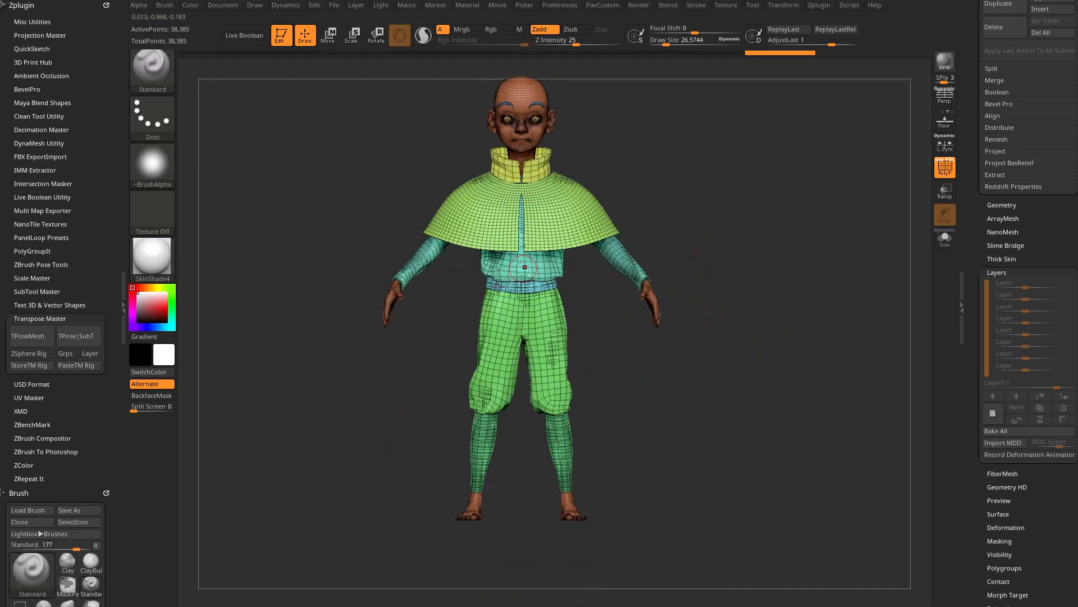
{"action": "right_click_drag", "start_coordinate": [705, 198], "coordinate": [704, 246], "text": "alt"}
{"action": "mouse_move", "coordinate": [705, 246]}
{"action": "left_mouse_down", "text": "ctrl"}
{"action": "mouse_move", "coordinate": [396, 112]}
{"action": "mouse_move", "coordinate": [348, 400]}
{"action": "mouse_move", "coordinate": [472, 333]}
{"action": "mouse_move", "coordinate": [528, 332]}
{"action": "mouse_move", "coordinate": [590, 360]}
{"action": "mouse_move", "coordinate": [744, 260]}
{"action": "left_mouse_up", "text": "ctrl"}
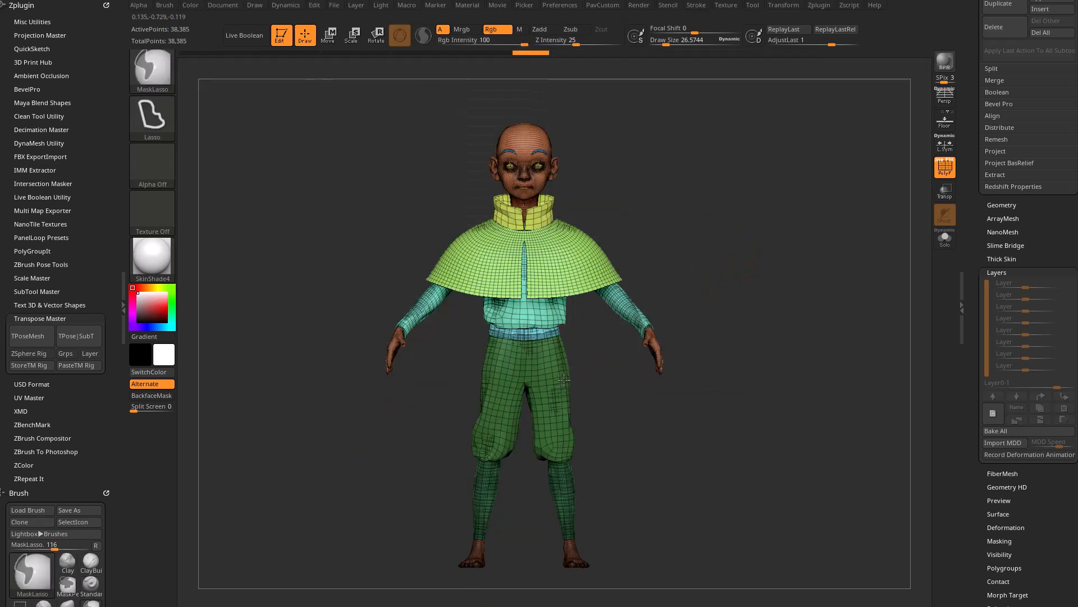
- Place the transform gizmo at the waist and rotate the unmasked upper body into a tilted, twisted pose
{"action": "key", "text": "w"}
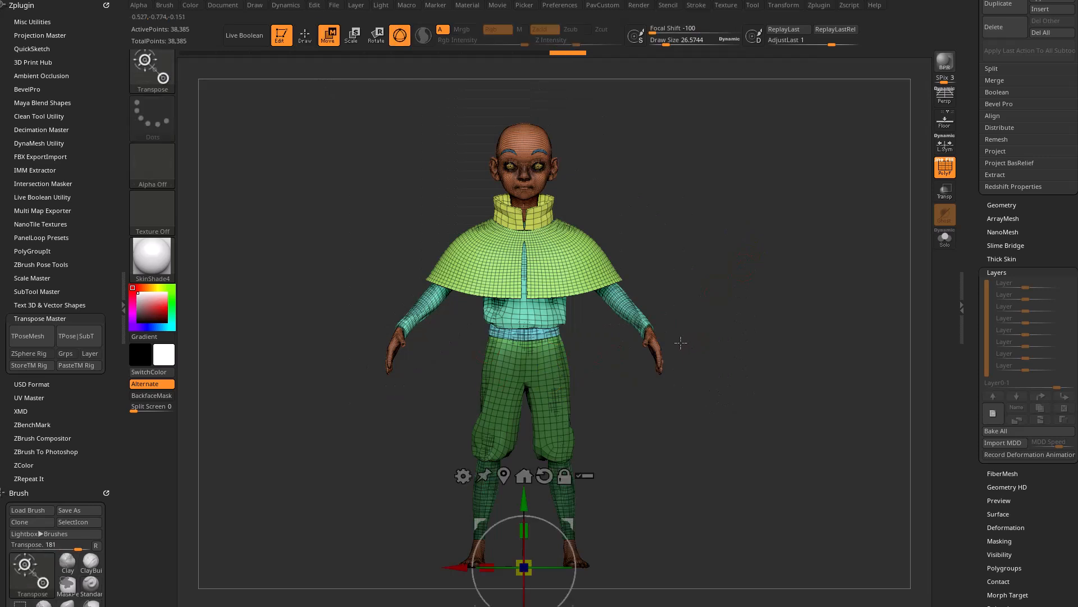
{"action": "left_click", "coordinate": [528, 327]}
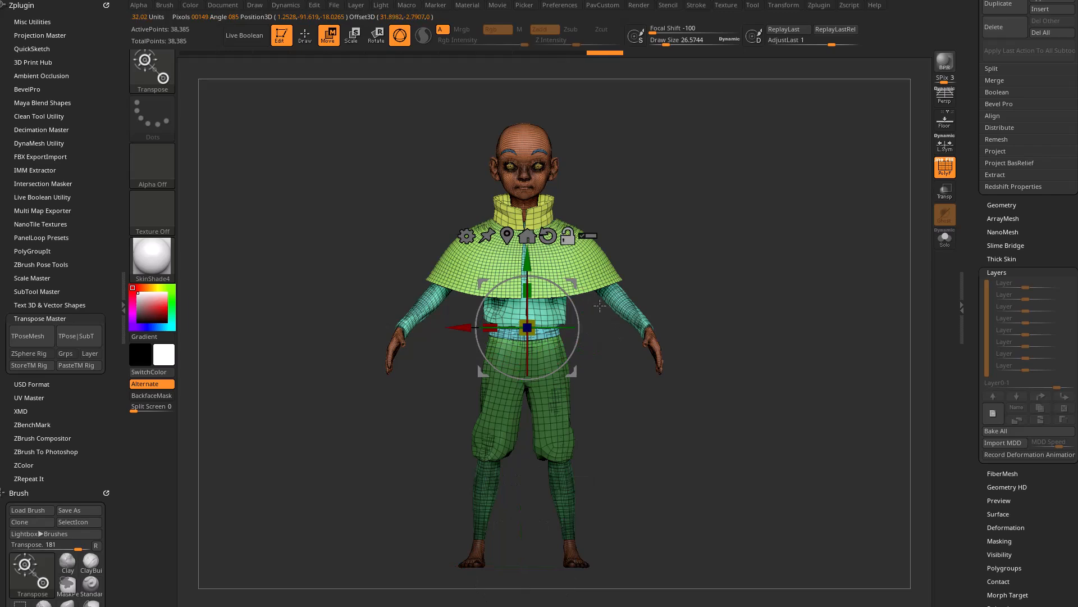
{"action": "left_click_drag", "start_coordinate": [606, 321], "coordinate": [666, 254], "text": "shift"}
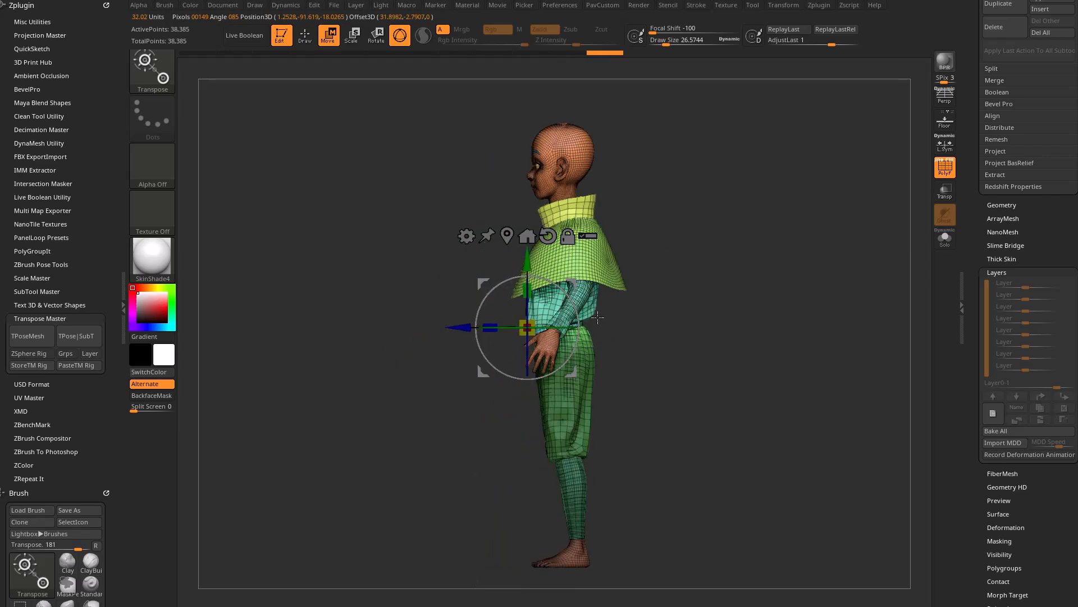
{"action": "left_click_drag", "start_coordinate": [573, 282], "coordinate": [722, 256], "text": "alt"}
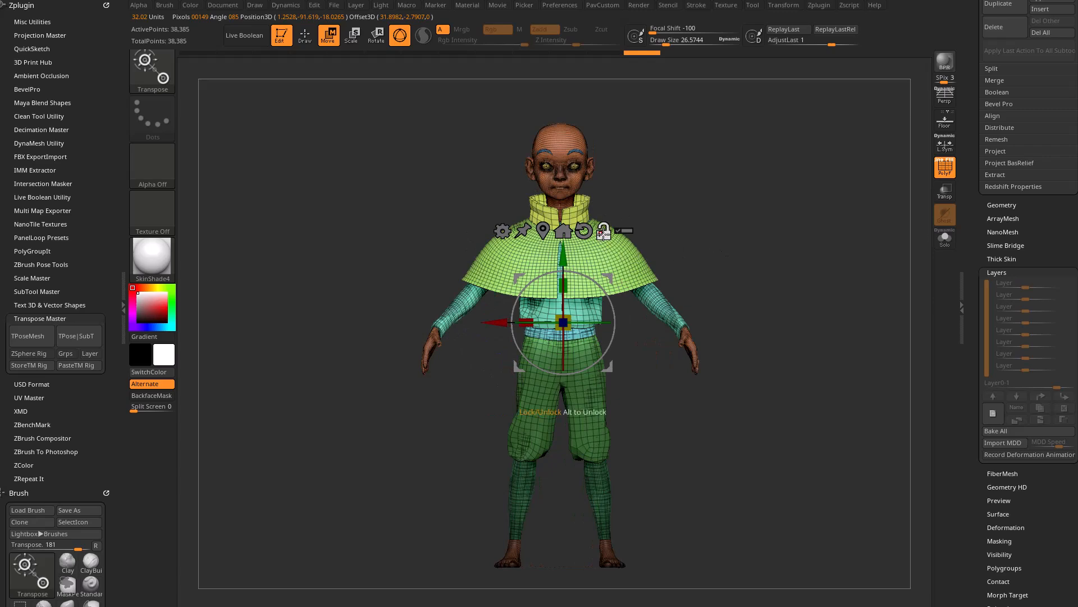
{"action": "mouse_move", "coordinate": [683, 212]}
{"action": "left_mouse_down"}
{"action": "mouse_move", "coordinate": [686, 269]}
{"action": "mouse_move", "coordinate": [786, 270]}
{"action": "mouse_move", "coordinate": [685, 264]}
{"action": "mouse_move", "coordinate": [786, 284]}
{"action": "mouse_move", "coordinate": [563, 292]}
{"action": "left_mouse_up"}
{"action": "key", "text": "q"}
- Review the merged tool's subtool and layer settings and clear the mask from the lower body
{"action": "left_click_drag", "start_coordinate": [965, 171], "coordinate": [963, 297]}
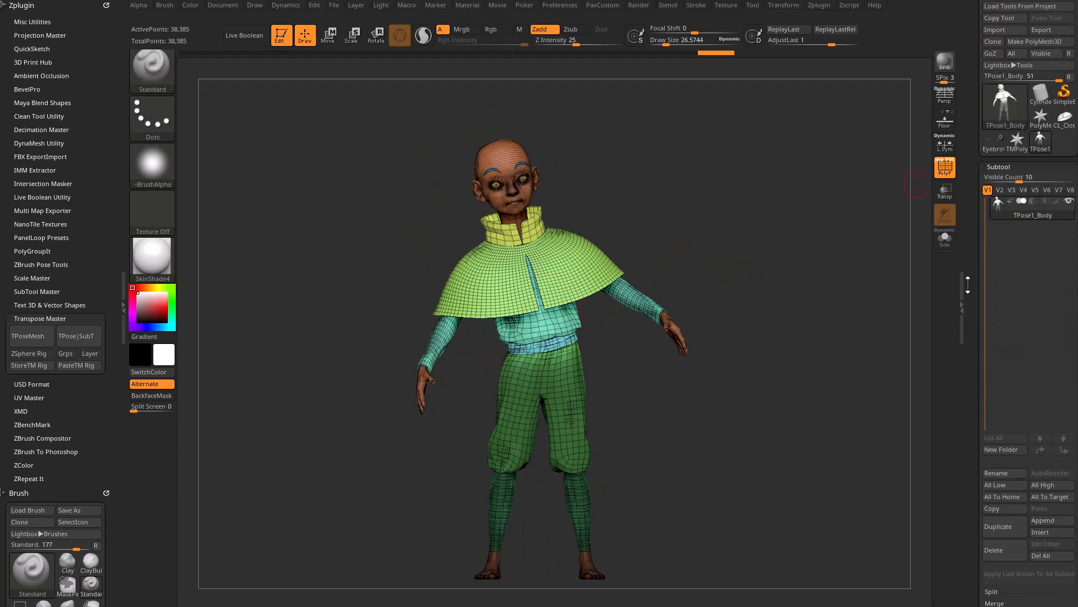
{"action": "scroll", "coordinate": [984, 161], "scroll_direction": "down", "scroll_amount": 10}
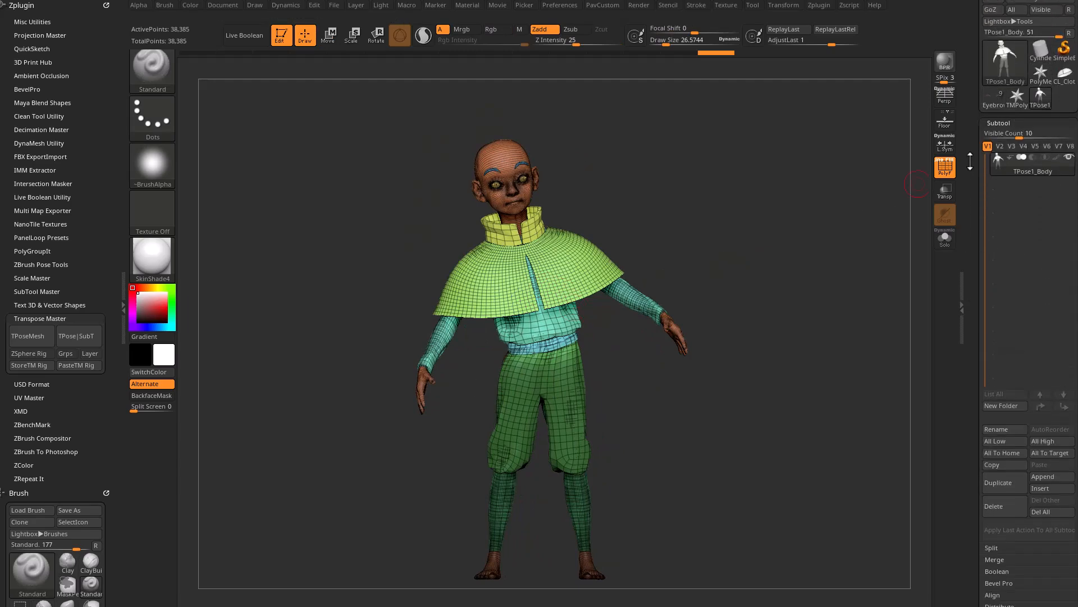
{"action": "key", "text": "w"}
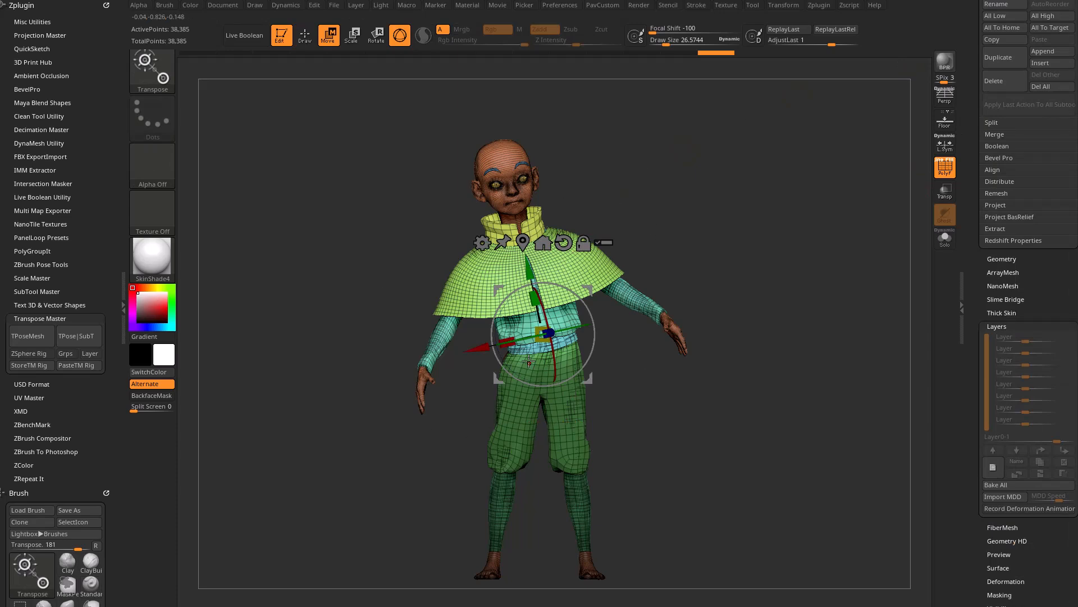
{"action": "key", "text": "q"}
{"action": "right_click_drag", "start_coordinate": [636, 201], "coordinate": [685, 272], "text": "ctrl"}
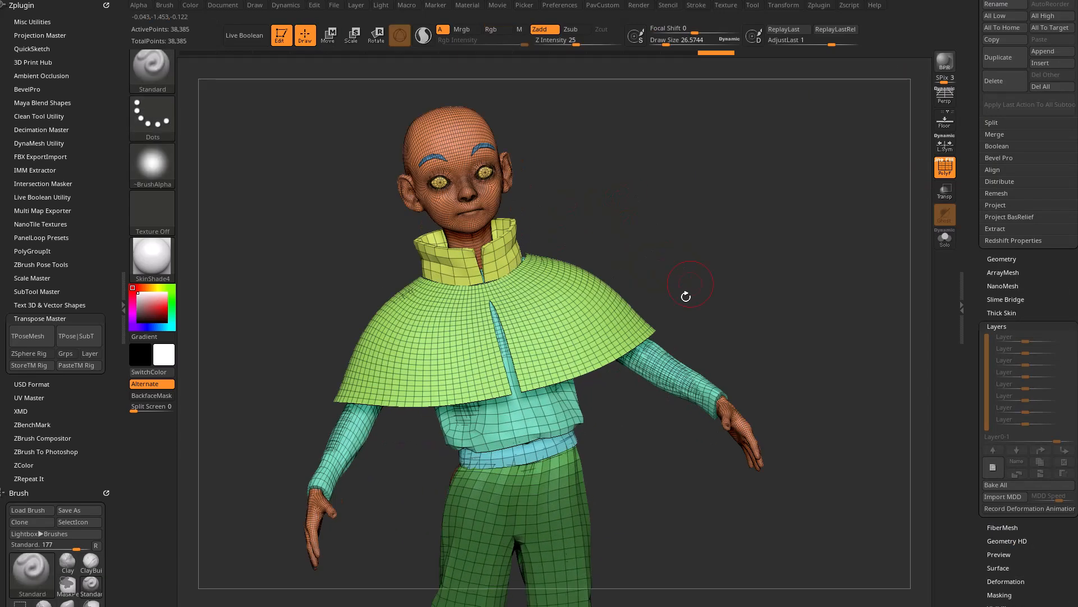
{"action": "left_click_drag", "start_coordinate": [694, 256], "coordinate": [717, 243], "text": "ctrl"}
{"action": "left_click_drag", "start_coordinate": [662, 209], "coordinate": [674, 204]}
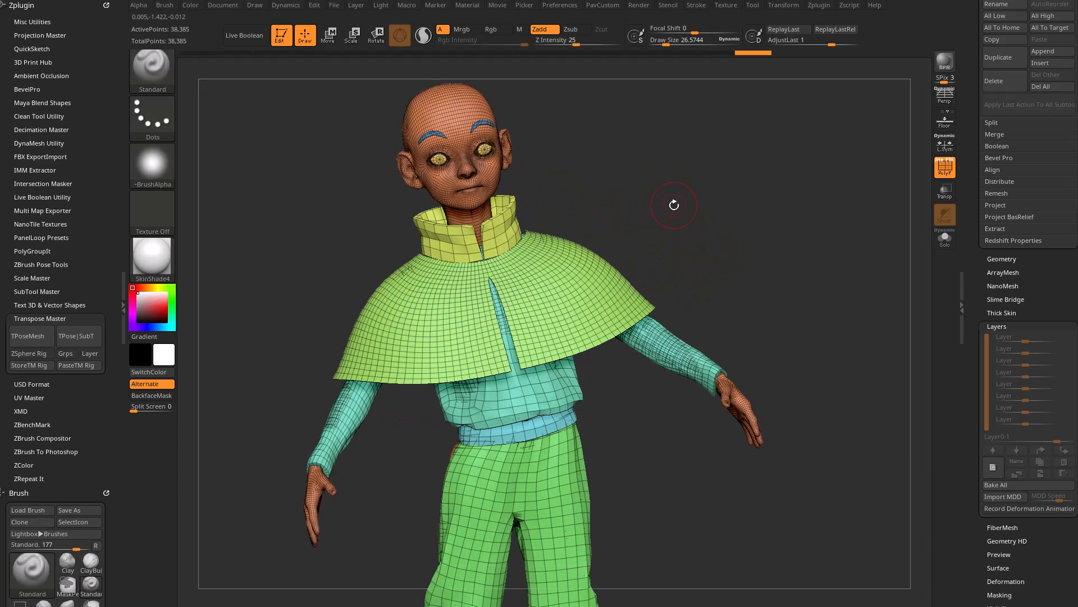
{"action": "left_click_drag", "start_coordinate": [627, 172], "coordinate": [648, 298]}
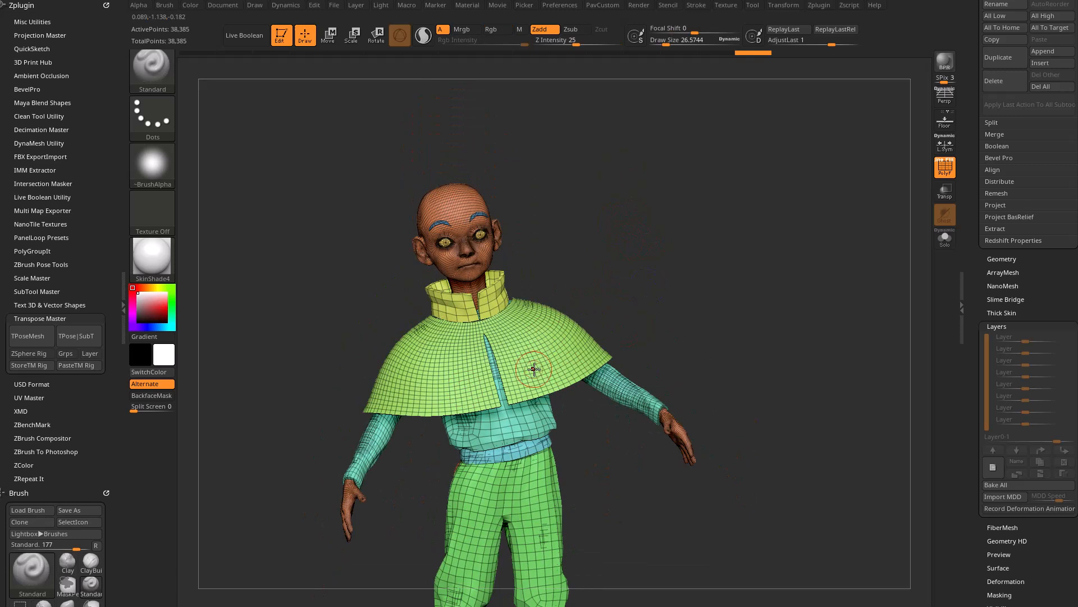
- Select the Move brush and enable Topological auto masking for it
{"action": "key", "text": "b"}
{"action": "key", "text": "m"}
{"action": "key", "text": "v"}
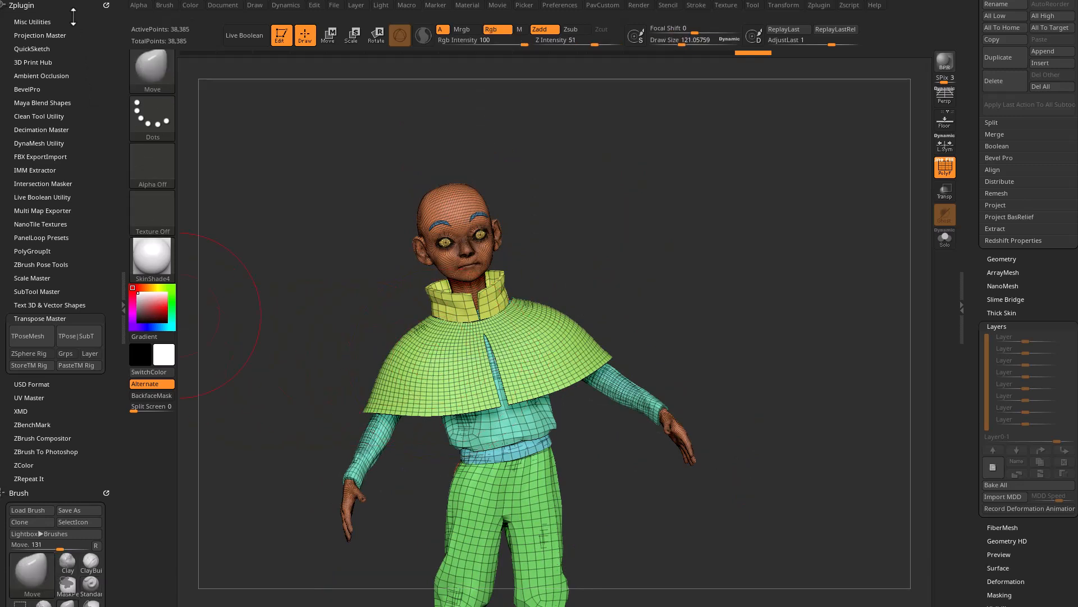
{"action": "scroll", "coordinate": [24, 45], "scroll_direction": "down", "scroll_amount": 10}
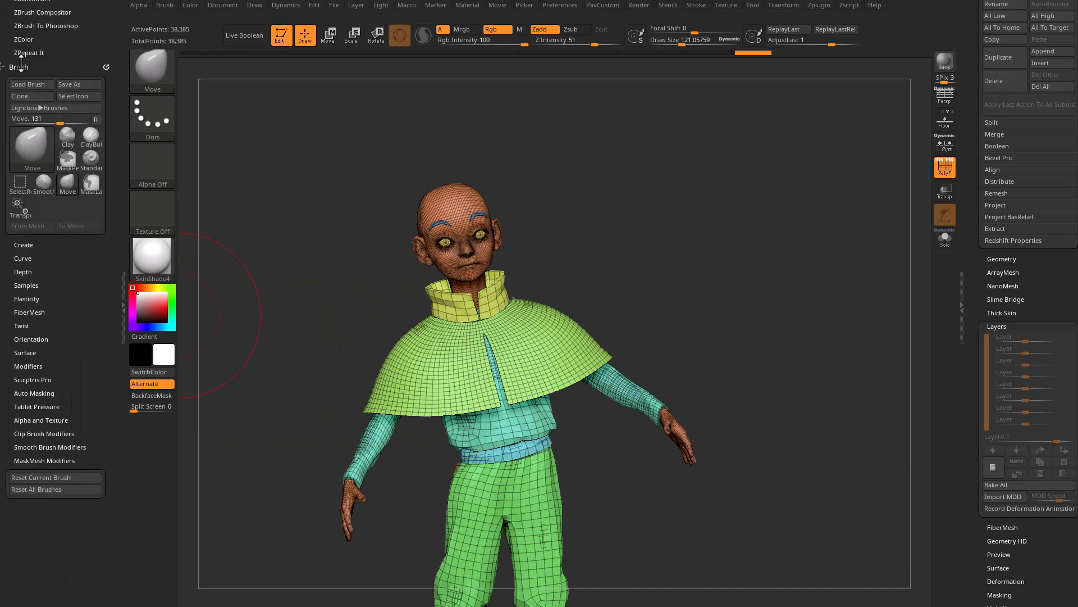
{"action": "left_click", "coordinate": [43, 394]}
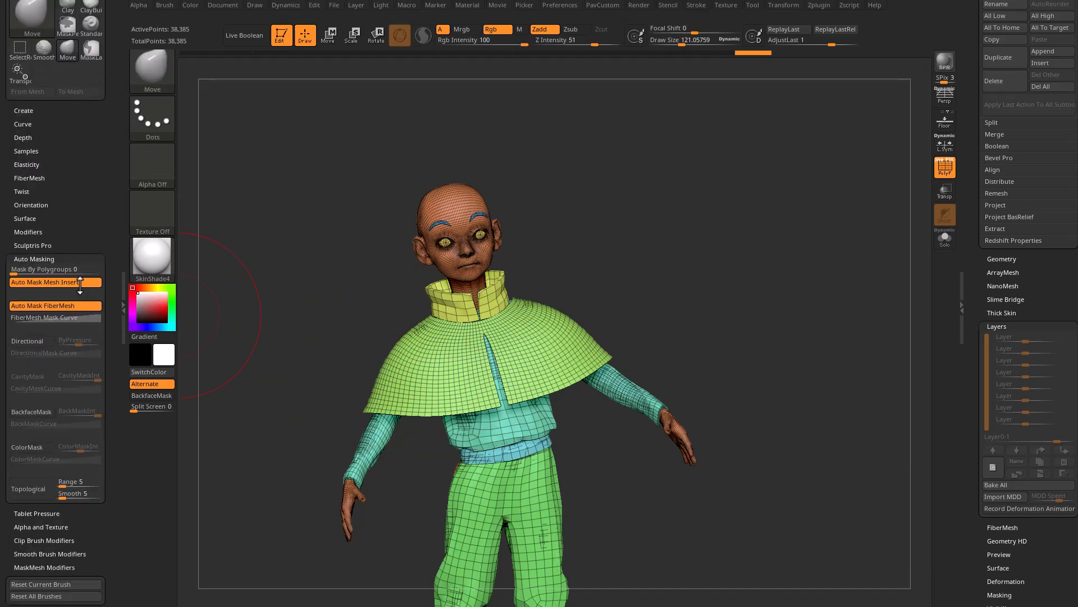
{"action": "left_click", "coordinate": [43, 490]}
- Try pulling the side of the cape with the Move brush and undo the stroke
{"action": "key", "text": "s"}
{"action": "mouse_move", "coordinate": [392, 386]}
{"action": "left_mouse_down"}
{"action": "mouse_move", "coordinate": [403, 385]}
{"action": "mouse_move", "coordinate": [394, 364]}
{"action": "mouse_move", "coordinate": [393, 381]}
{"action": "mouse_move", "coordinate": [340, 383]}
{"action": "mouse_move", "coordinate": [338, 272]}
{"action": "mouse_move", "coordinate": [347, 298]}
{"action": "mouse_move", "coordinate": [367, 254]}
{"action": "left_mouse_up"}
{"action": "key", "text": "ctrl+z"}
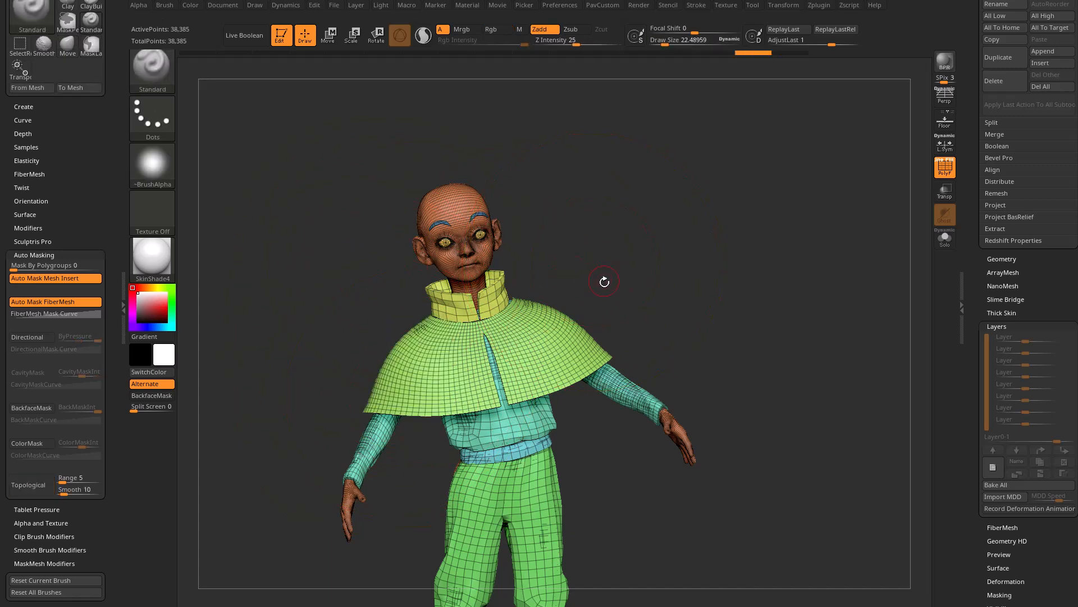
- Isolate the cape's polygroup and invert the visibility to hide the cape
{"action": "key", "text": "ctrl+shift"}
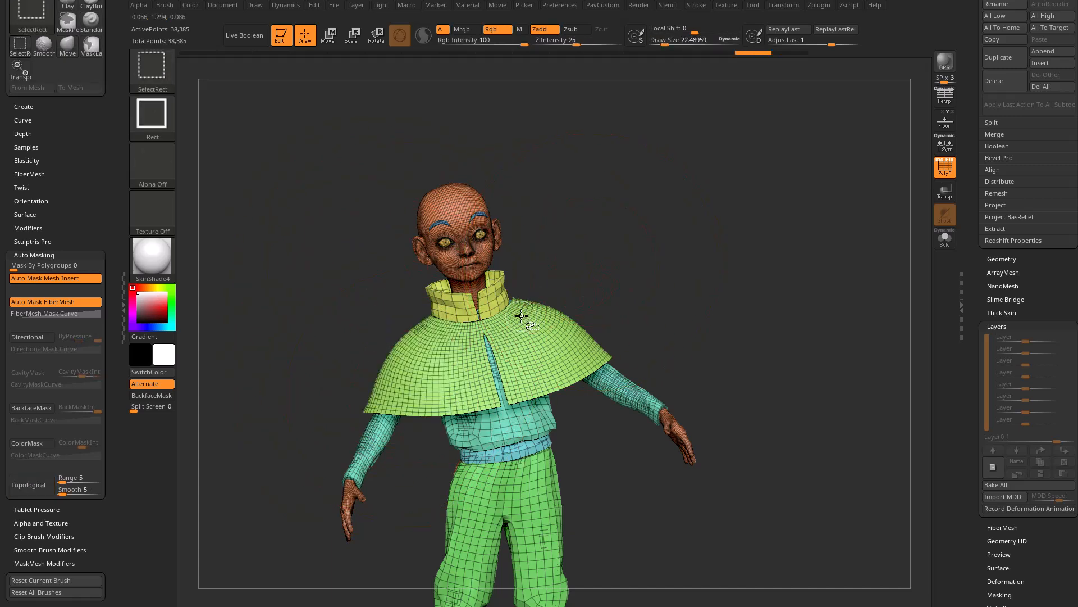
{"action": "left_click", "coordinate": [521, 316], "text": "ctrl+shift"}
{"action": "mouse_move", "coordinate": [657, 207]}
{"action": "left_mouse_down", "text": "ctrl+shift"}
{"action": "mouse_move", "coordinate": [702, 270]}
{"action": "mouse_move", "coordinate": [650, 268]}
{"action": "left_mouse_up", "text": "ctrl+shift"}
- Lasso-mask the character's right arm and hand, and invert the mask so only that arm stays editable
{"action": "key", "text": "ctrl"}
{"action": "mouse_move", "coordinate": [415, 294]}
{"action": "left_mouse_down", "text": "ctrl"}
{"action": "mouse_move", "coordinate": [382, 522]}
{"action": "mouse_move", "coordinate": [447, 384]}
{"action": "mouse_move", "coordinate": [433, 326]}
{"action": "left_mouse_up", "text": "ctrl"}
{"action": "mouse_move", "coordinate": [404, 270]}
{"action": "left_mouse_down"}
{"action": "mouse_move", "coordinate": [739, 250]}
{"action": "mouse_move", "coordinate": [676, 375]}
{"action": "mouse_move", "coordinate": [655, 306]}
{"action": "mouse_move", "coordinate": [655, 315]}
{"action": "mouse_move", "coordinate": [602, 255]}
{"action": "mouse_move", "coordinate": [461, 410]}
{"action": "left_mouse_up"}
{"action": "key", "text": "ctrl"}
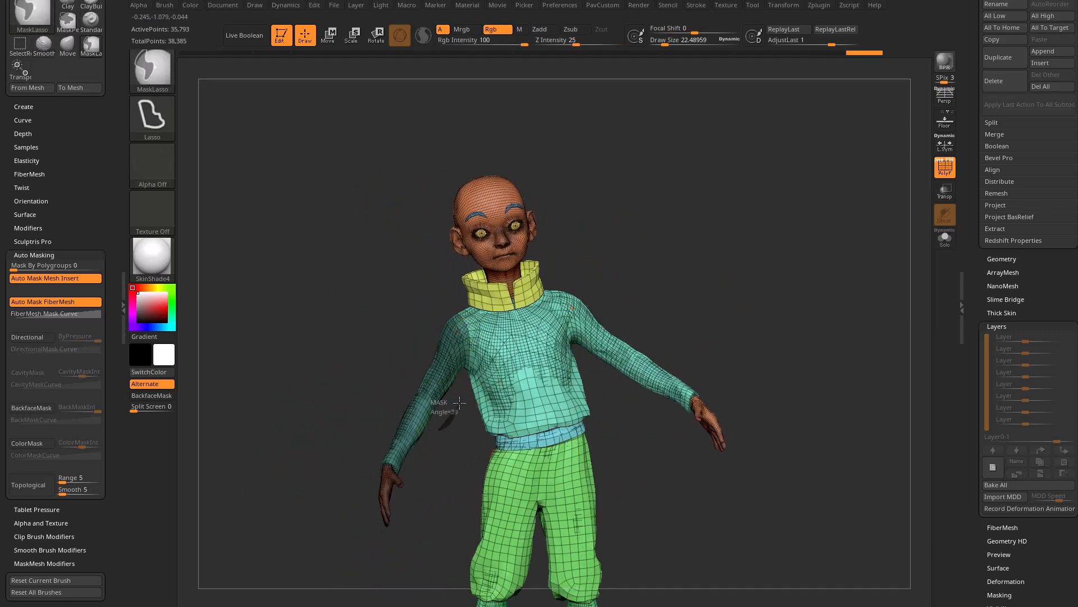
{"action": "mouse_move", "coordinate": [466, 324]}
{"action": "left_mouse_down", "text": "ctrl"}
{"action": "mouse_move", "coordinate": [415, 559]}
{"action": "mouse_move", "coordinate": [444, 562]}
{"action": "left_mouse_up", "text": "ctrl"}
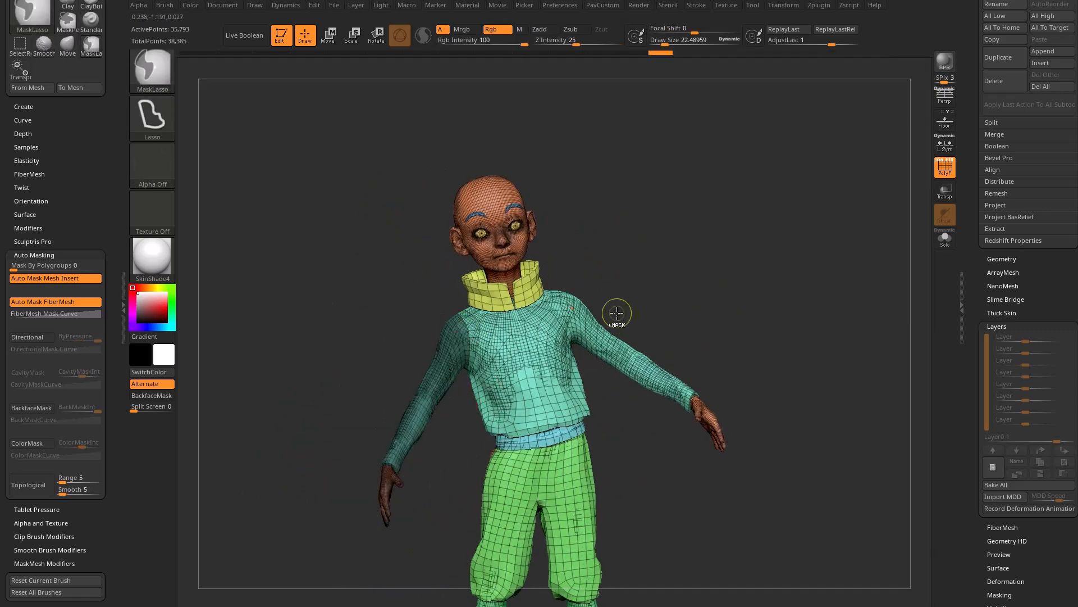
{"action": "left_click", "coordinate": [649, 208], "text": "ctrl"}
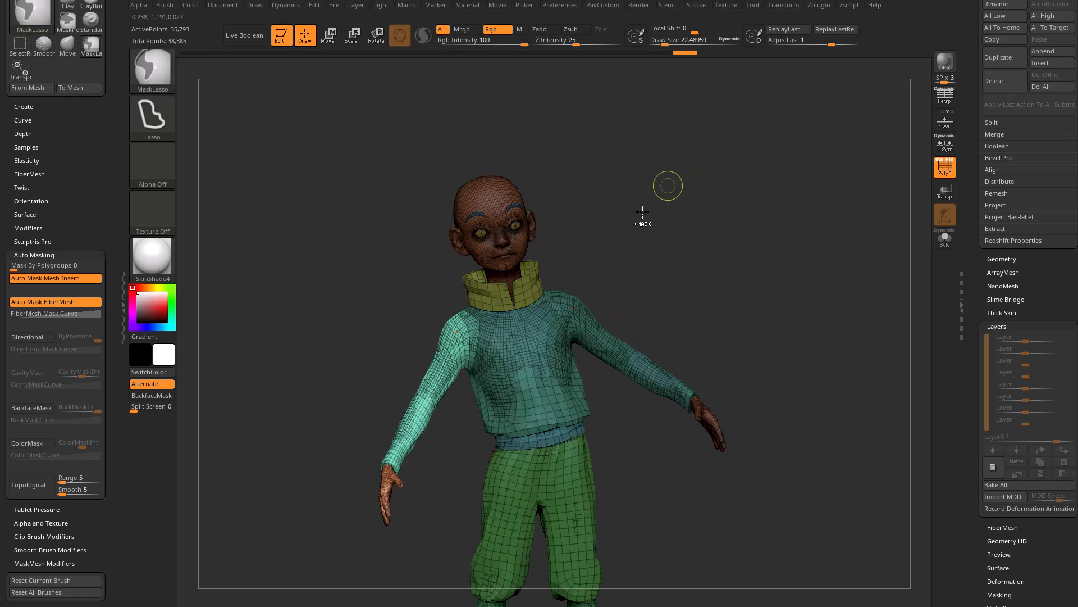
- Collapse the Layers settings, show the Masking options, and blur the mask border at the character's right shoulder
{"action": "left_click", "coordinate": [997, 326]}
{"action": "left_click_drag", "start_coordinate": [977, 395], "coordinate": [974, 188]}
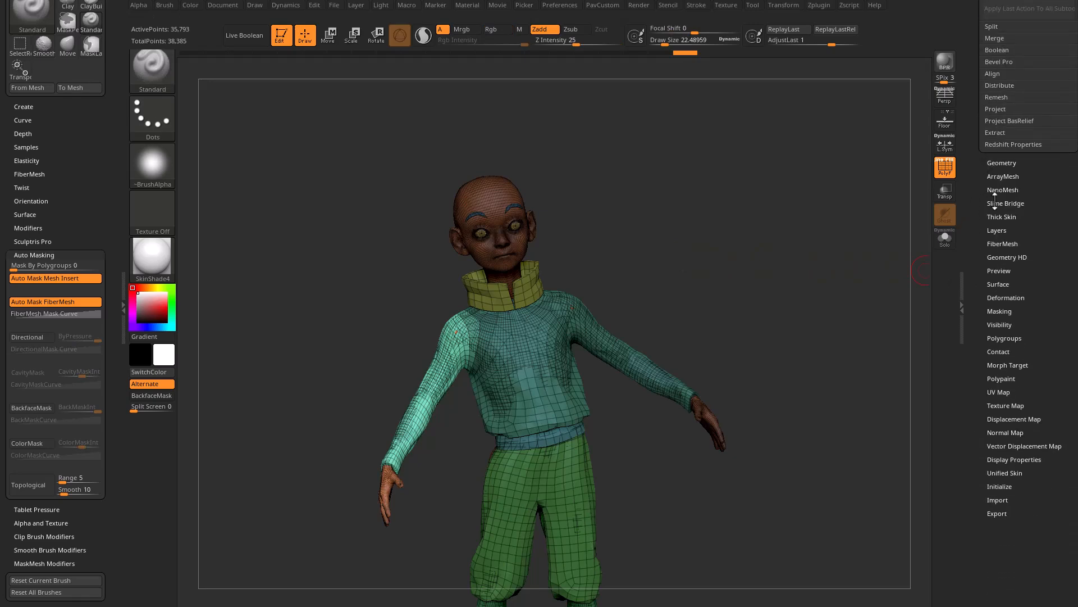
{"action": "key", "text": "shift"}
{"action": "left_click", "coordinate": [997, 311]}
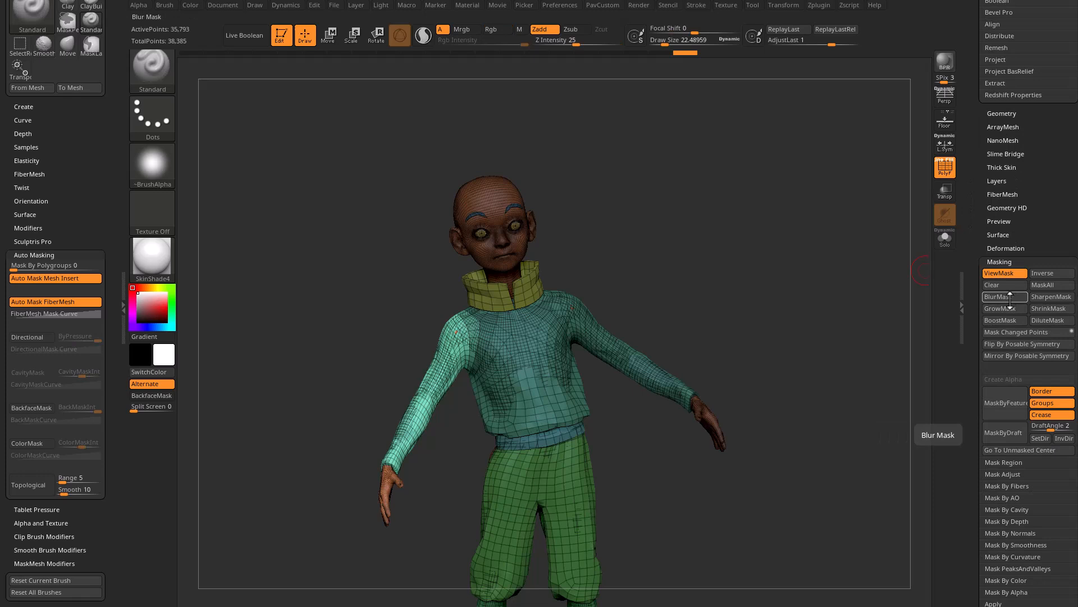
{"action": "left_click_drag", "start_coordinate": [766, 323], "coordinate": [710, 279]}
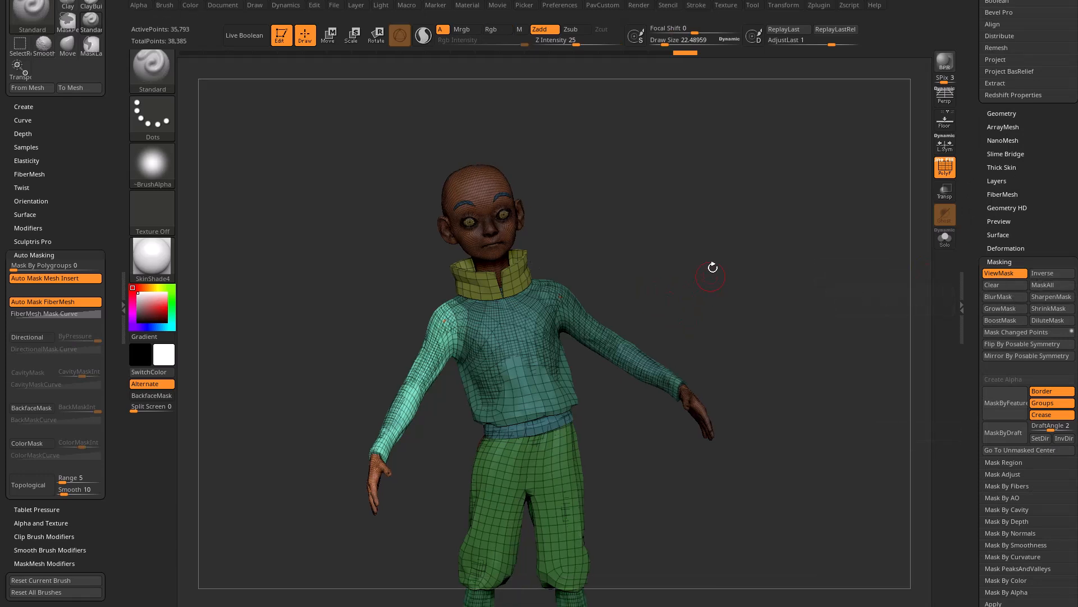
{"action": "key", "text": "ctrl"}
{"action": "left_click", "coordinate": [528, 321], "text": "ctrl"}
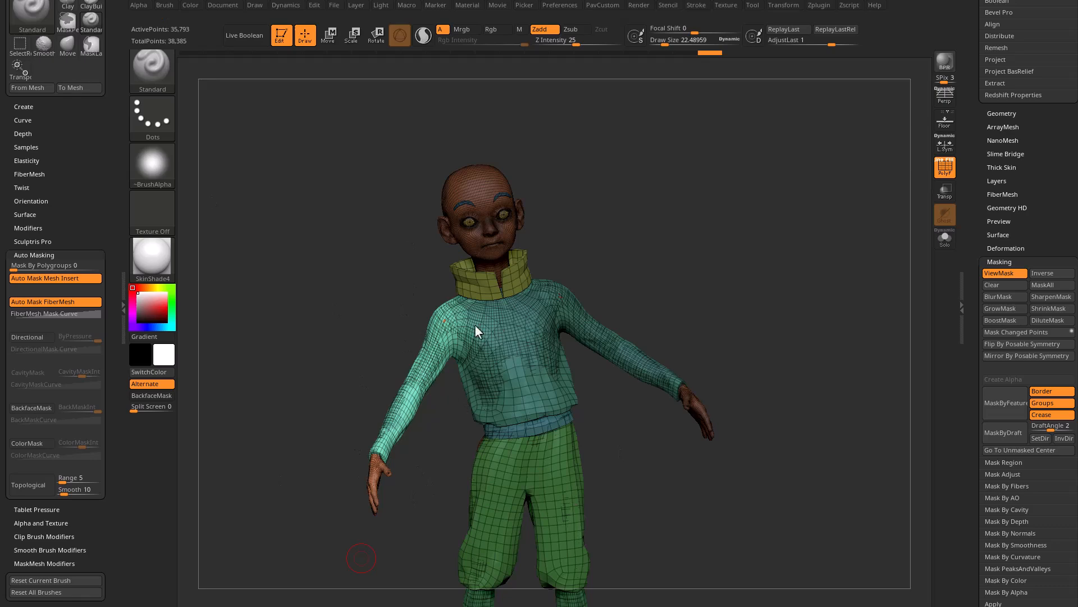
- Switch to the browser and look through the YouTube playlist "Intro to ZBrush - New and Updated!" for the masking, visibility and polygroup videos
{"action": "key", "text": "alt+Tab"}
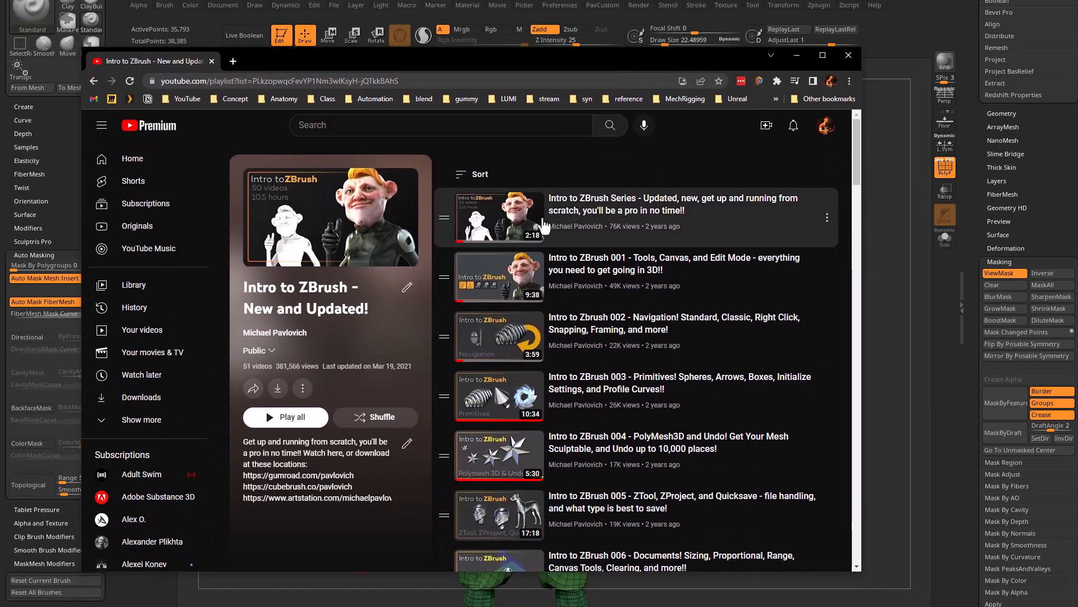
{"action": "scroll", "coordinate": [584, 264], "scroll_direction": "down", "scroll_amount": 13}
{"action": "scroll", "coordinate": [584, 264], "scroll_direction": "down", "scroll_amount": 4}
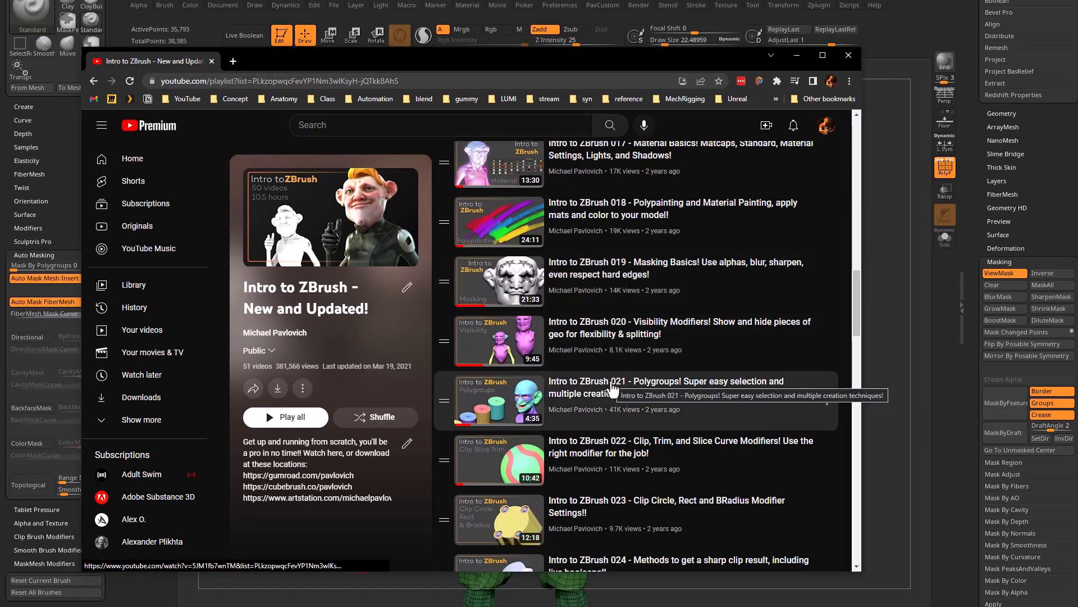
{"action": "scroll", "coordinate": [615, 394], "scroll_direction": "up", "scroll_amount": 17}
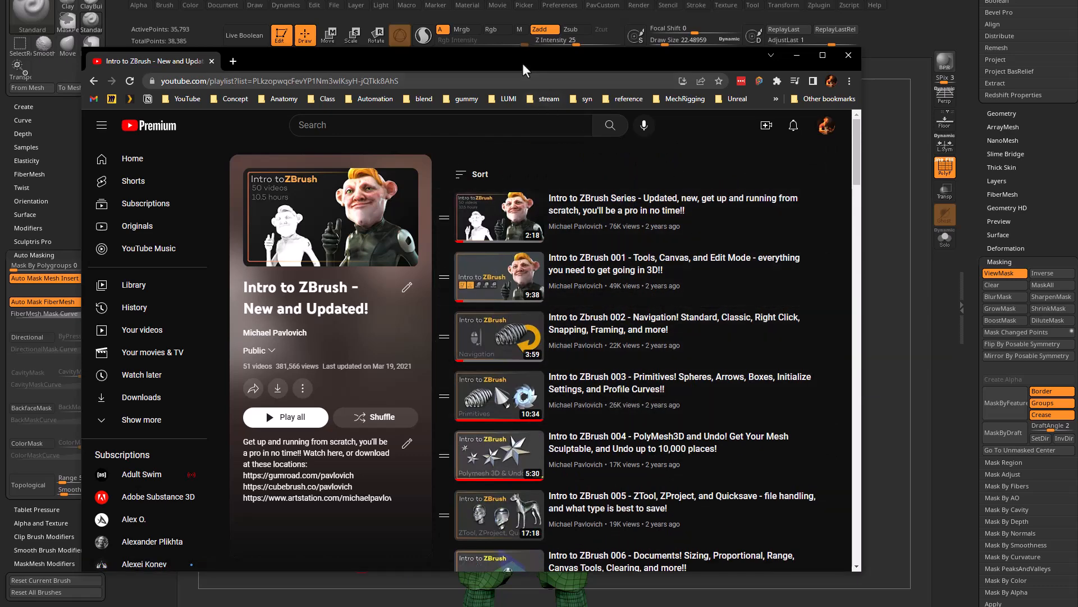
- Switch back to ZBrush and clear the mask from the character
{"action": "key", "text": "alt+Tab"}
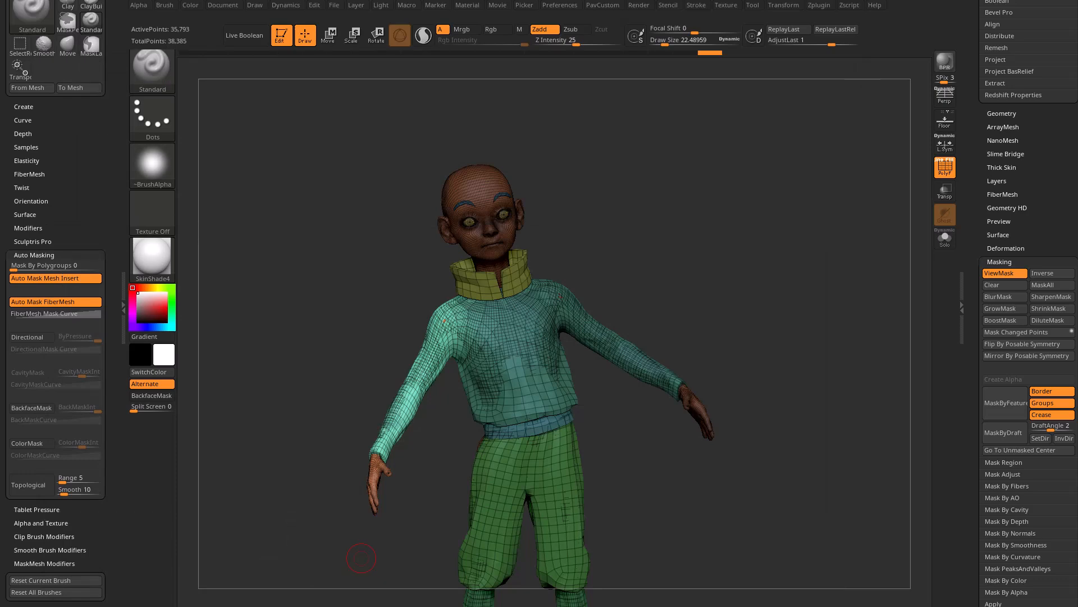
{"action": "key", "text": "w"}
{"action": "left_click_drag", "start_coordinate": [622, 240], "coordinate": [644, 243], "text": "alt"}
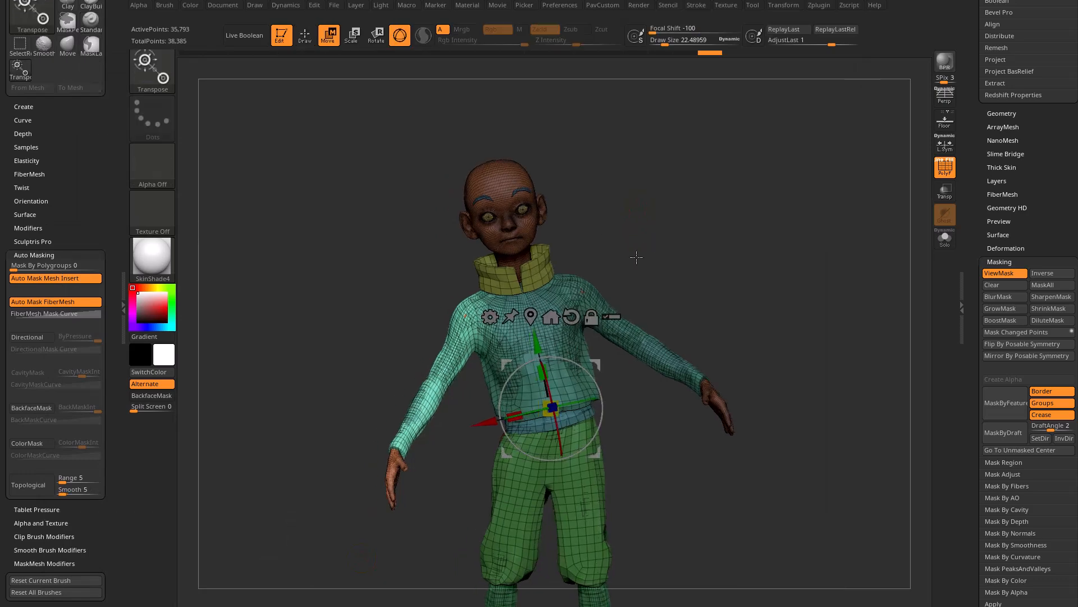
{"action": "mouse_move", "coordinate": [412, 225]}
{"action": "left_mouse_down"}
{"action": "mouse_move", "coordinate": [548, 277]}
{"action": "mouse_move", "coordinate": [578, 258]}
{"action": "left_mouse_up"}
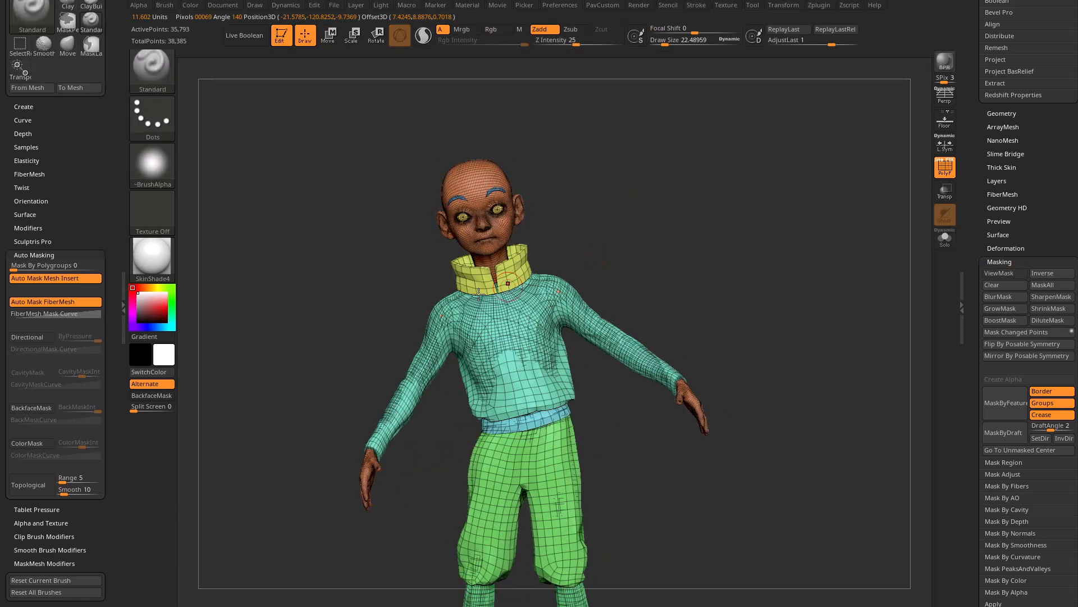
- Lasso-mask the character's right arm, invert the mask, raise the arm sideways with the gizmo, and clear the mask
{"action": "mouse_move", "coordinate": [428, 279]}
{"action": "left_mouse_down", "text": "ctrl"}
{"action": "mouse_move", "coordinate": [318, 440]}
{"action": "mouse_move", "coordinate": [444, 401]}
{"action": "left_mouse_up", "text": "ctrl"}
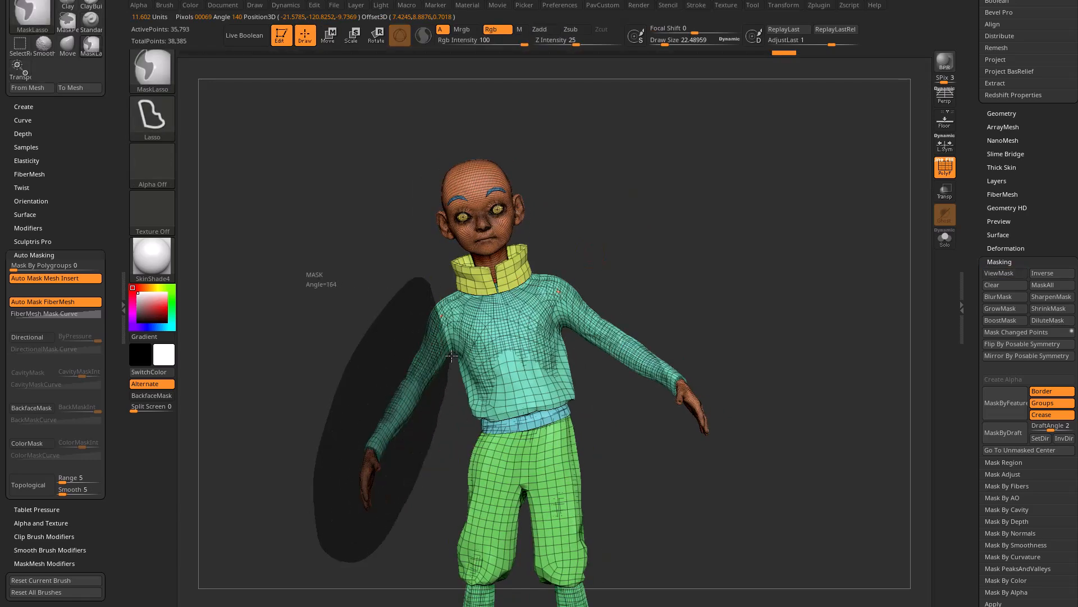
{"action": "mouse_move", "coordinate": [447, 311]}
{"action": "left_mouse_down", "text": "ctrl"}
{"action": "mouse_move", "coordinate": [438, 292]}
{"action": "mouse_move", "coordinate": [505, 295]}
{"action": "left_mouse_up", "text": "ctrl"}
{"action": "left_click", "coordinate": [610, 234], "text": "ctrl"}
{"action": "key", "text": "w"}
{"action": "key", "text": "q"}
{"action": "left_click", "coordinate": [617, 233], "text": "ctrl"}
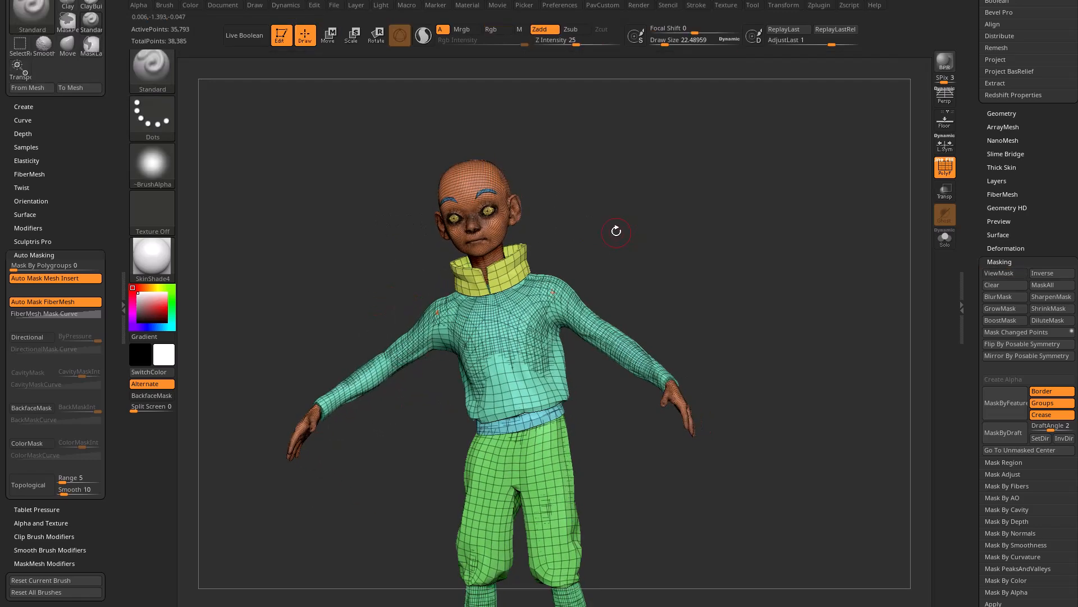
- Mask the right arm again with an inverted, blurred mask, raise it further from the shoulder with the gizmo, and clear the mask
{"action": "left_click_drag", "start_coordinate": [368, 270], "coordinate": [411, 395], "text": "ctrl"}
{"action": "left_click_drag", "start_coordinate": [469, 284], "coordinate": [461, 280], "text": "ctrl"}
{"action": "left_click_drag", "start_coordinate": [609, 239], "coordinate": [647, 250]}
{"action": "left_click", "coordinate": [597, 251], "text": "ctrl"}
{"action": "left_click", "coordinate": [549, 280], "text": "ctrl"}
{"action": "key", "text": "w"}
{"action": "left_click", "coordinate": [470, 310], "text": "alt"}
{"action": "left_click_drag", "start_coordinate": [513, 283], "coordinate": [521, 301]}
{"action": "left_click_drag", "start_coordinate": [517, 264], "coordinate": [505, 259]}
{"action": "left_click_drag", "start_coordinate": [590, 228], "coordinate": [609, 229]}
{"action": "key", "text": "q"}
{"action": "mouse_move", "coordinate": [422, 230]}
{"action": "left_mouse_down", "text": "ctrl"}
{"action": "mouse_move", "coordinate": [445, 281]}
{"action": "mouse_move", "coordinate": [223, 485]}
{"action": "mouse_move", "coordinate": [441, 339]}
{"action": "left_mouse_up", "text": "ctrl"}
- Smooth and reshape the shirt below the right armpit, using the Move brush at a suitable draw size
{"action": "left_click_drag", "start_coordinate": [674, 173], "coordinate": [600, 219], "text": "alt"}
{"action": "key", "text": "s"}
{"action": "left_click_drag", "start_coordinate": [423, 352], "coordinate": [436, 351]}
{"action": "key", "text": "shift"}
{"action": "right_click_drag", "start_coordinate": [443, 346], "coordinate": [443, 373]}
{"action": "key", "text": "b"}
{"action": "key", "text": "m"}
{"action": "key", "text": "v"}
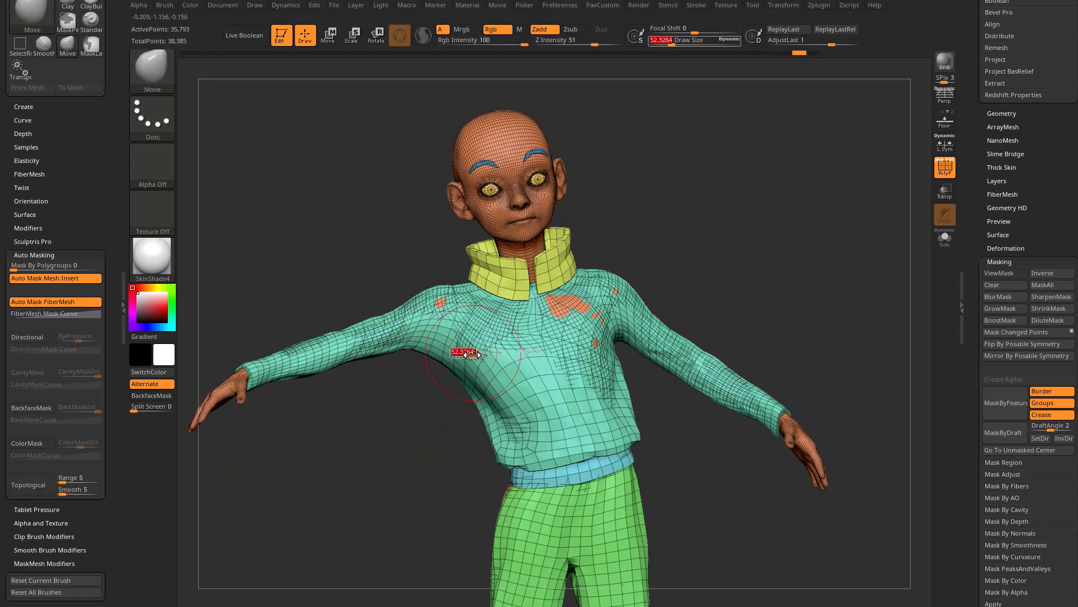
{"action": "mouse_move", "coordinate": [434, 344]}
{"action": "right_mouse_down", "text": "alt"}
{"action": "mouse_move", "coordinate": [409, 390]}
{"action": "mouse_move", "coordinate": [408, 371]}
{"action": "right_mouse_up", "text": "alt"}
- Lasso-mask the raised right arm and invert the mask so only that arm stays editable
{"action": "left_click_drag", "start_coordinate": [365, 315], "coordinate": [377, 385], "text": "ctrl"}
{"action": "left_click", "coordinate": [377, 393], "text": "ctrl"}
{"action": "key", "text": "w"}
{"action": "mouse_move", "coordinate": [376, 393]}
{"action": "right_mouse_down"}
{"action": "mouse_move", "coordinate": [377, 461]}
{"action": "mouse_move", "coordinate": [325, 286]}
{"action": "mouse_move", "coordinate": [236, 298]}
{"action": "right_mouse_up"}
{"action": "key", "text": "ctrl+h"}
{"action": "key", "text": "ctrl+h"}
{"action": "left_click", "coordinate": [327, 316], "text": "alt"}
{"action": "right_click_drag", "start_coordinate": [528, 203], "coordinate": [666, 271], "text": "alt"}
{"action": "right_click_drag", "start_coordinate": [666, 271], "coordinate": [583, 354]}
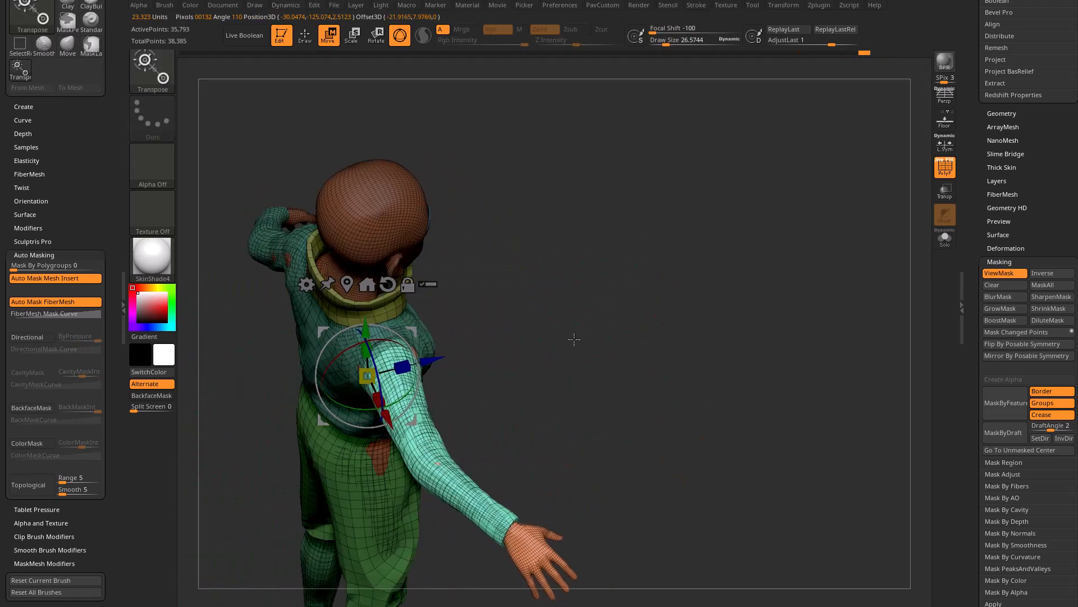
- Replace the gizmo with the Transpose line and draw the line from the right shoulder along the upper arm
{"action": "key", "text": "y"}
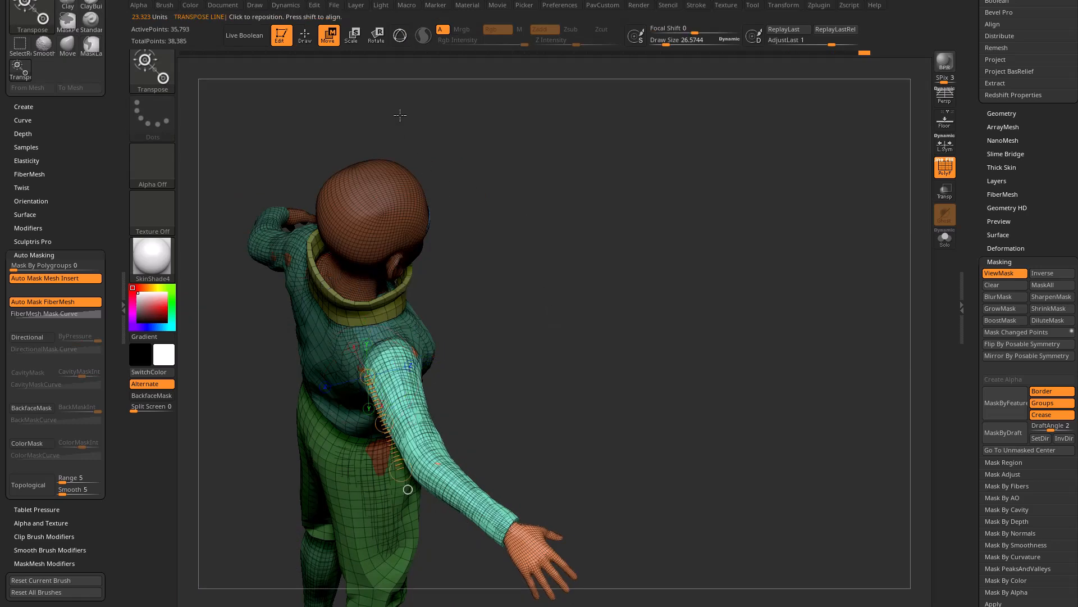
{"action": "left_click", "coordinate": [400, 40]}
{"action": "left_click", "coordinate": [402, 37]}
{"action": "right_click_drag", "start_coordinate": [502, 240], "coordinate": [433, 349]}
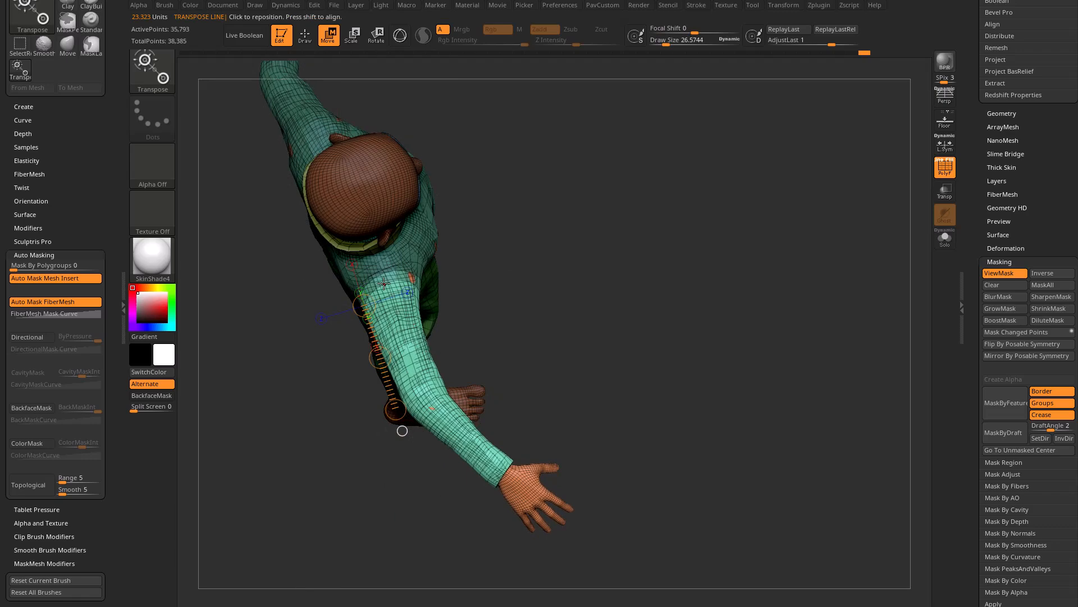
{"action": "left_click_drag", "start_coordinate": [375, 241], "coordinate": [411, 363]}
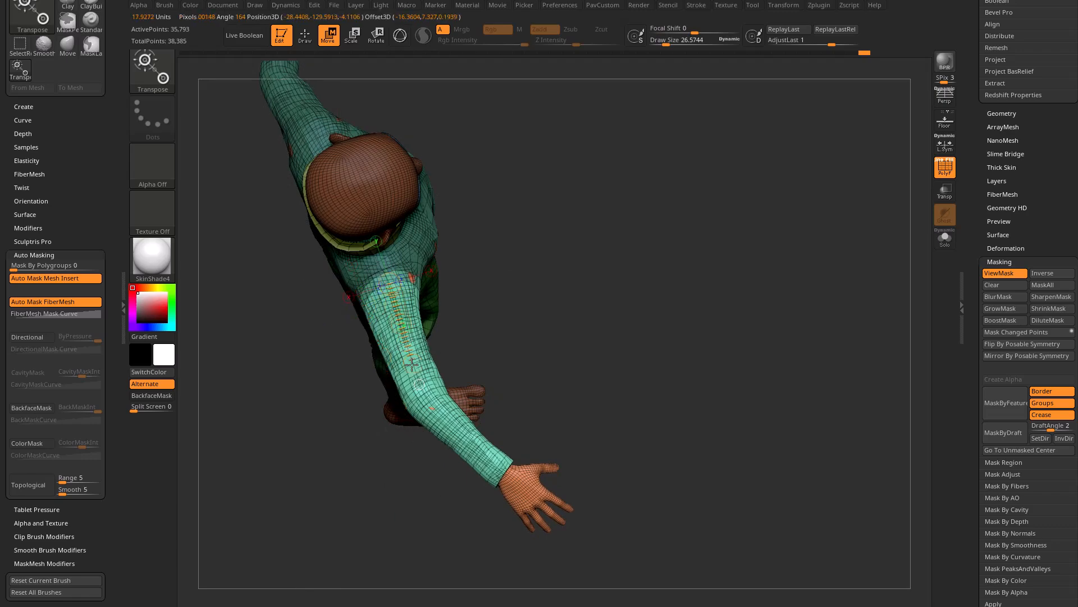
{"action": "right_click_drag", "start_coordinate": [421, 393], "coordinate": [634, 234]}
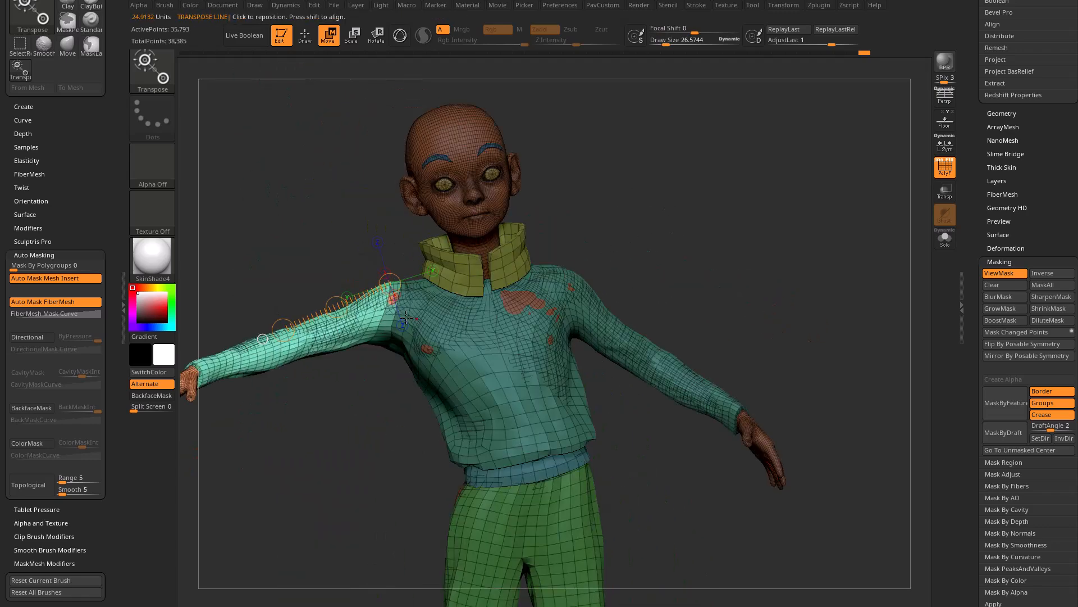
- Rotate the unmasked right arm about the shoulder with the Transpose line in Rotate mode
{"action": "right_click_drag", "start_coordinate": [274, 331], "coordinate": [393, 306]}
{"action": "left_click_drag", "start_coordinate": [378, 308], "coordinate": [375, 305]}
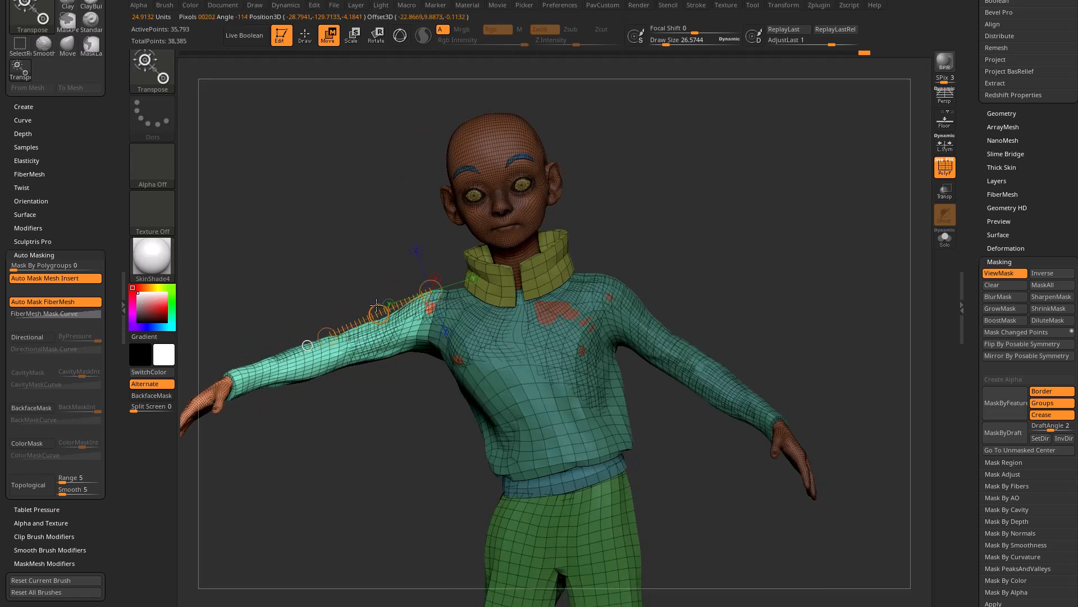
{"action": "right_click_drag", "start_coordinate": [379, 324], "coordinate": [351, 344]}
{"action": "key", "text": "r"}
{"action": "mouse_move", "coordinate": [350, 353]}
{"action": "left_mouse_down"}
{"action": "mouse_move", "coordinate": [345, 338]}
{"action": "mouse_move", "coordinate": [357, 366]}
{"action": "left_mouse_up"}
{"action": "right_click_drag", "start_coordinate": [357, 366], "coordinate": [411, 328]}
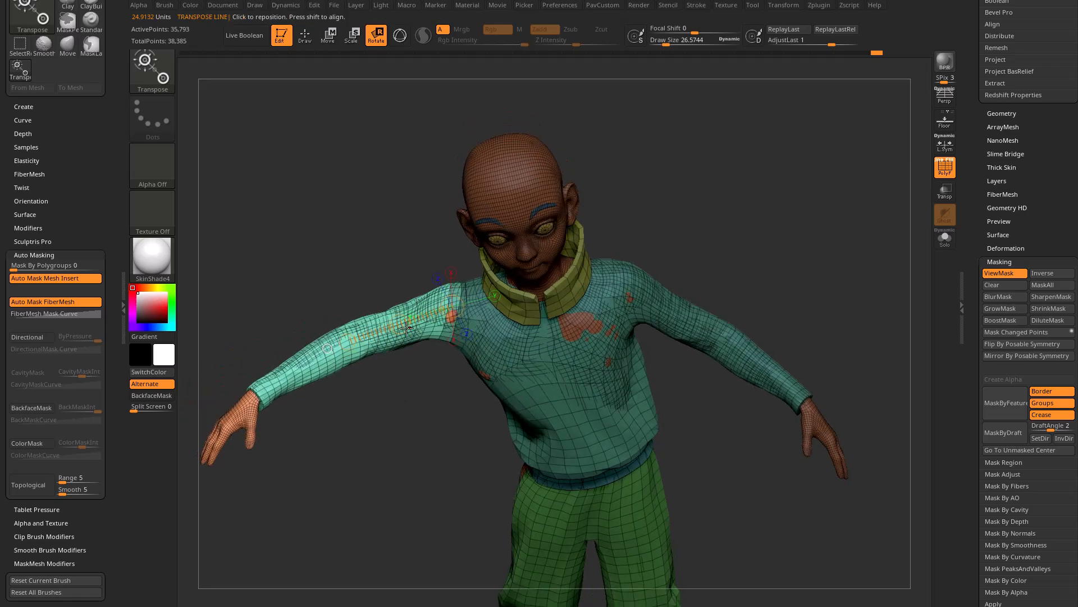
{"action": "left_click_drag", "start_coordinate": [400, 323], "coordinate": [269, 345]}
{"action": "mouse_move", "coordinate": [306, 402]}
{"action": "right_mouse_down"}
{"action": "mouse_move", "coordinate": [385, 390]}
{"action": "mouse_move", "coordinate": [440, 416]}
{"action": "mouse_move", "coordinate": [500, 344]}
{"action": "mouse_move", "coordinate": [679, 289]}
{"action": "mouse_move", "coordinate": [489, 304]}
{"action": "mouse_move", "coordinate": [580, 285]}
{"action": "mouse_move", "coordinate": [525, 320]}
{"action": "right_mouse_up"}
- Hide the shirt to inspect the body underneath, and show all parts again
{"action": "key", "text": "q"}
{"action": "left_click", "coordinate": [570, 337], "text": "ctrl+alt+shift"}
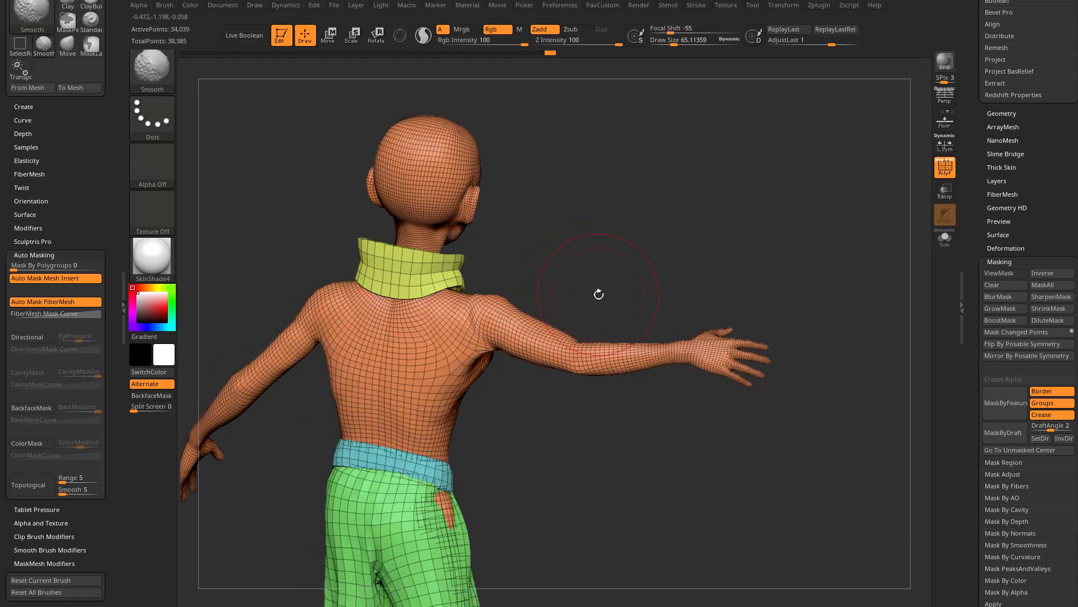
{"action": "right_click_drag", "start_coordinate": [599, 294], "coordinate": [596, 279]}
{"action": "left_click", "coordinate": [595, 279], "text": "ctrl+shift"}
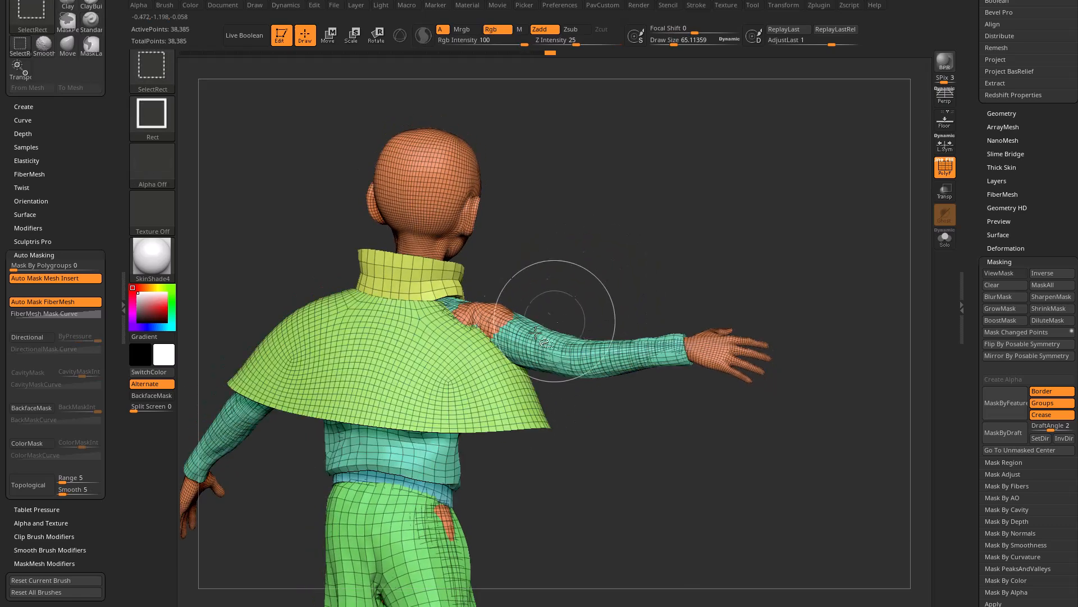
- Isolate the shirt's polygroup and reshape the cloth around its right shoulder
{"action": "left_click", "coordinate": [553, 357], "text": "ctrl+shift"}
{"action": "key", "text": "s"}
{"action": "mouse_move", "coordinate": [510, 322]}
{"action": "left_mouse_down"}
{"action": "mouse_move", "coordinate": [495, 326]}
{"action": "mouse_move", "coordinate": [501, 335]}
{"action": "left_mouse_up"}
{"action": "left_click_drag", "start_coordinate": [547, 280], "coordinate": [545, 259]}
{"action": "left_click_drag", "start_coordinate": [508, 352], "coordinate": [500, 349]}
{"action": "left_click_drag", "start_coordinate": [534, 288], "coordinate": [450, 337]}
{"action": "left_click_drag", "start_coordinate": [491, 339], "coordinate": [491, 337]}
{"action": "left_click_drag", "start_coordinate": [565, 294], "coordinate": [631, 270]}
- Mask the isolated shirt, show all parts, and invert the mask so only the shirt stays editable
{"action": "key", "text": "ctrl"}
{"action": "left_click", "coordinate": [624, 222], "text": "ctrl"}
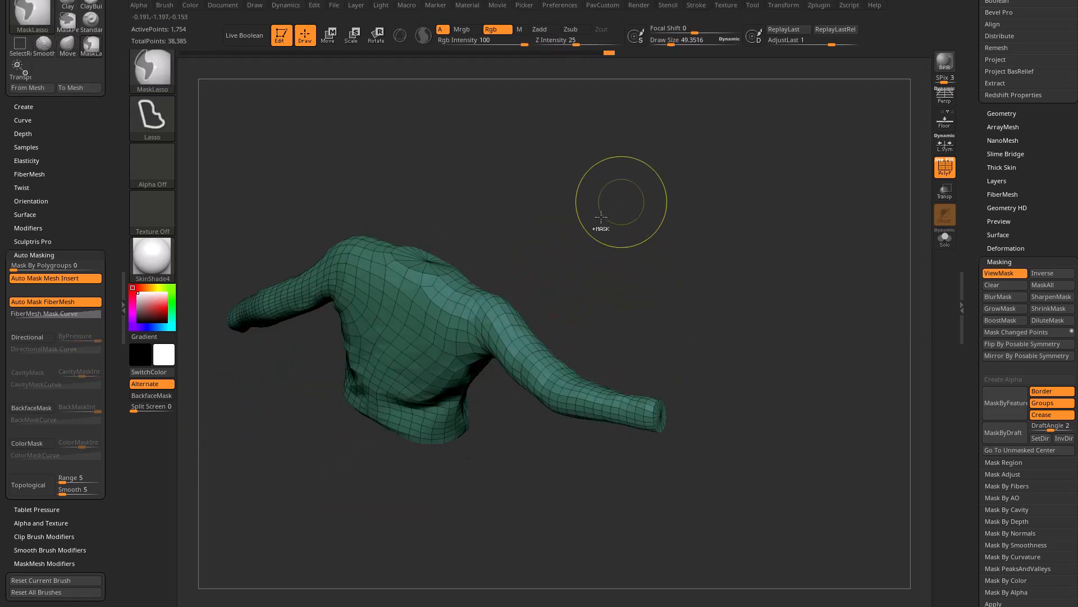
{"action": "left_click", "coordinate": [647, 227], "text": "ctrl+shift"}
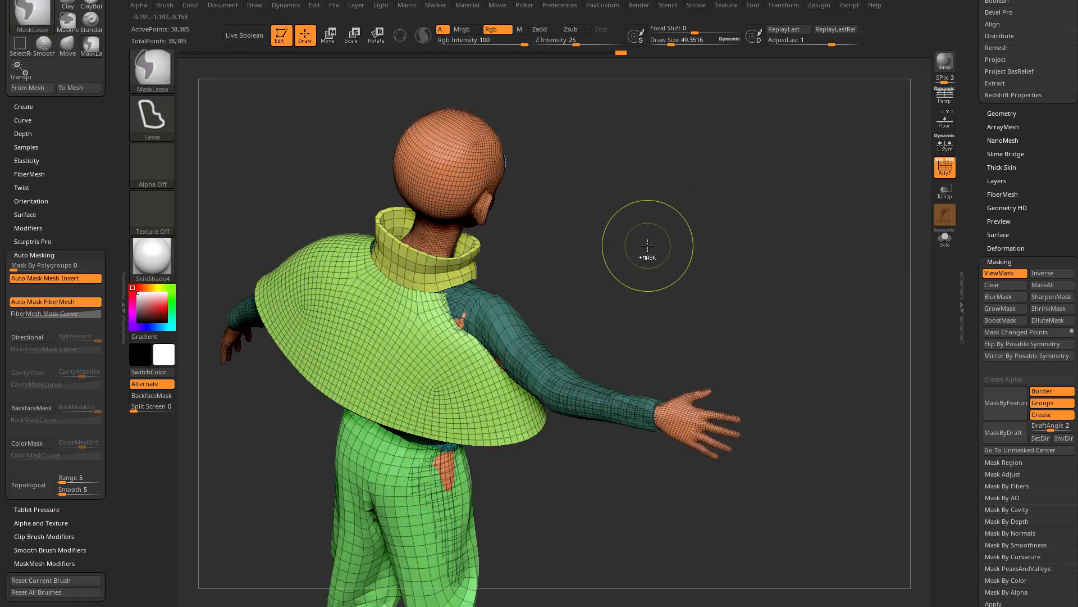
{"action": "left_click", "coordinate": [698, 241], "text": "ctrl"}
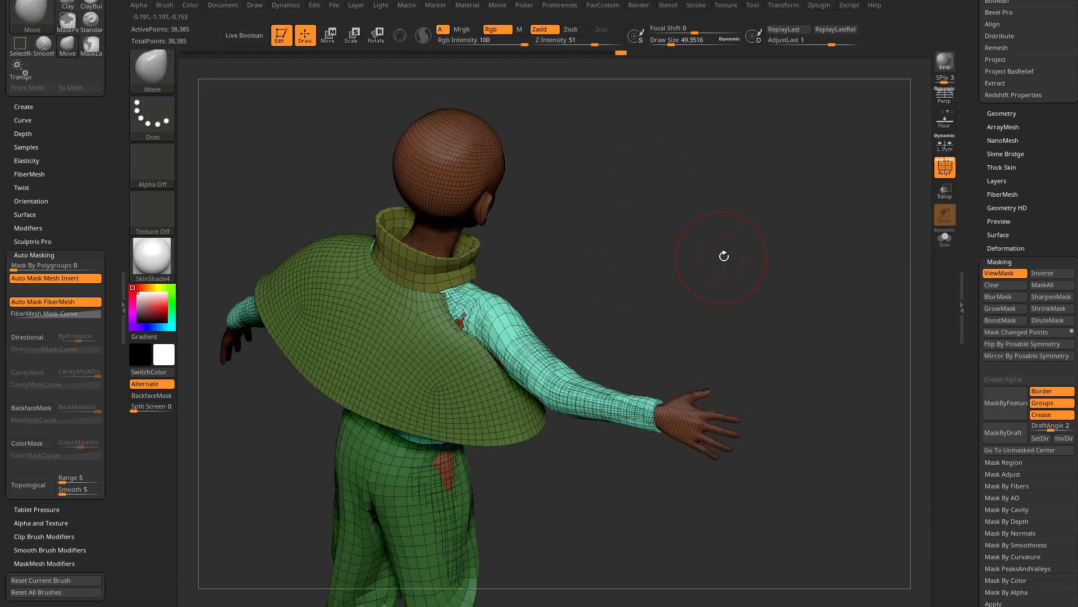
- Pull the shirt over the skin showing at the right shoulder with a smaller Move brush
{"action": "left_click_drag", "start_coordinate": [722, 255], "coordinate": [706, 244]}
{"action": "key", "text": "s"}
{"action": "left_click_drag", "start_coordinate": [474, 326], "coordinate": [466, 322]}
{"action": "left_click_drag", "start_coordinate": [630, 283], "coordinate": [657, 261]}
{"action": "key", "text": "ctrl+h"}
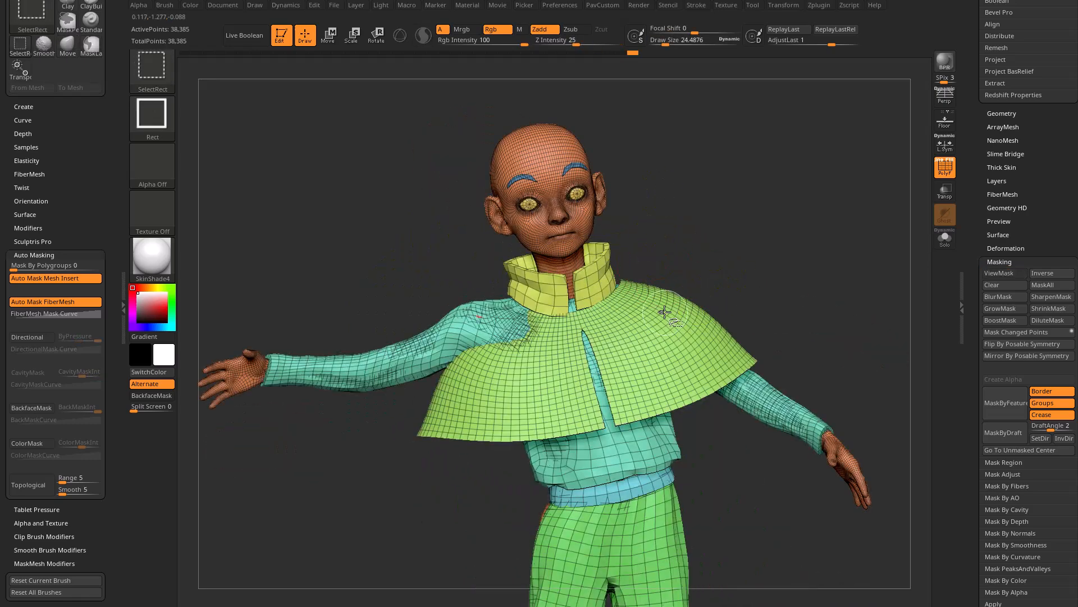
- Isolate the cape's polygroup and invert the visibility so the cape is hidden and the rest is shown
{"action": "left_click", "coordinate": [664, 310], "text": "ctrl+shift"}
{"action": "mouse_move", "coordinate": [751, 155]}
{"action": "left_mouse_down", "text": "ctrl+shift"}
{"action": "mouse_move", "coordinate": [802, 236]}
{"action": "mouse_move", "coordinate": [754, 240]}
{"action": "mouse_move", "coordinate": [754, 174]}
{"action": "left_mouse_up", "text": "ctrl+shift"}
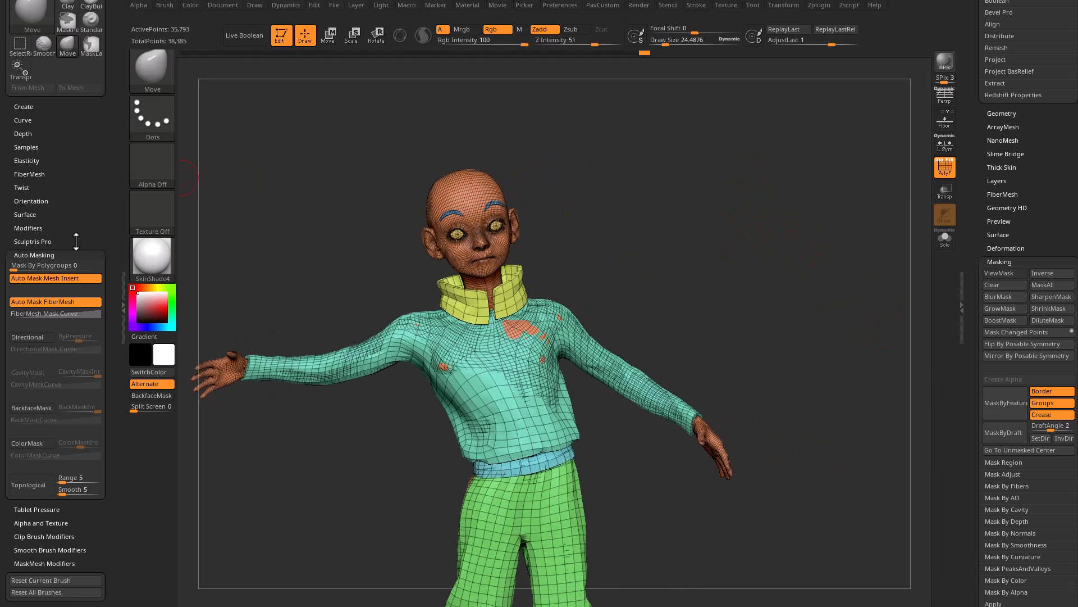
{"action": "right_click_drag", "start_coordinate": [579, 336], "coordinate": [664, 238]}
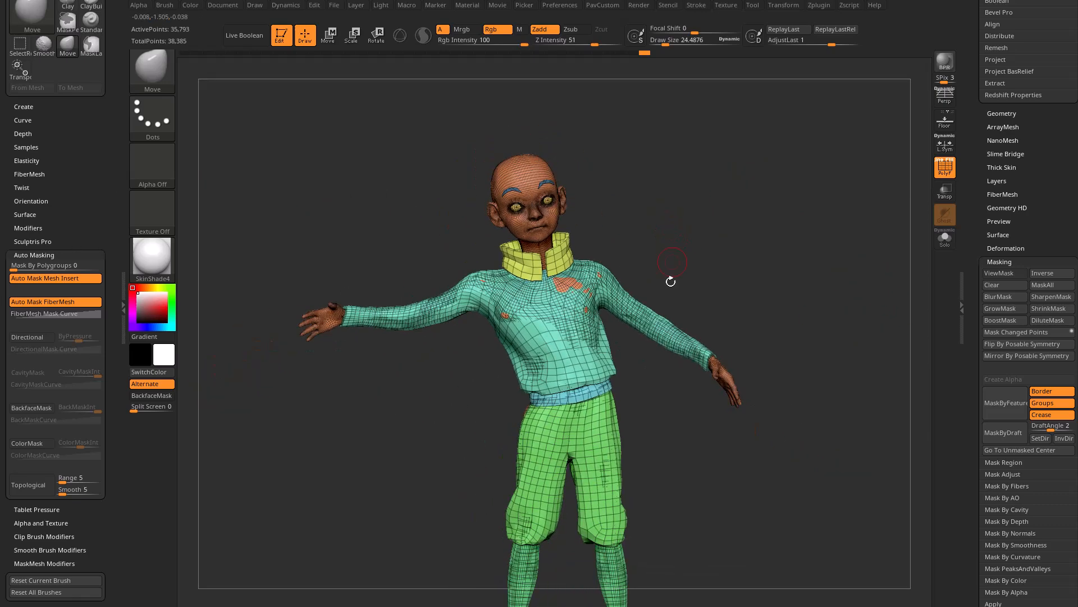
{"action": "left_click", "coordinate": [686, 224], "text": "ctrl+shift"}
{"action": "left_click", "coordinate": [643, 322], "text": "ctrl+shift"}
{"action": "left_click_drag", "start_coordinate": [702, 193], "coordinate": [728, 231], "text": "ctrl+shift"}
{"action": "right_click_drag", "start_coordinate": [673, 253], "coordinate": [694, 237]}
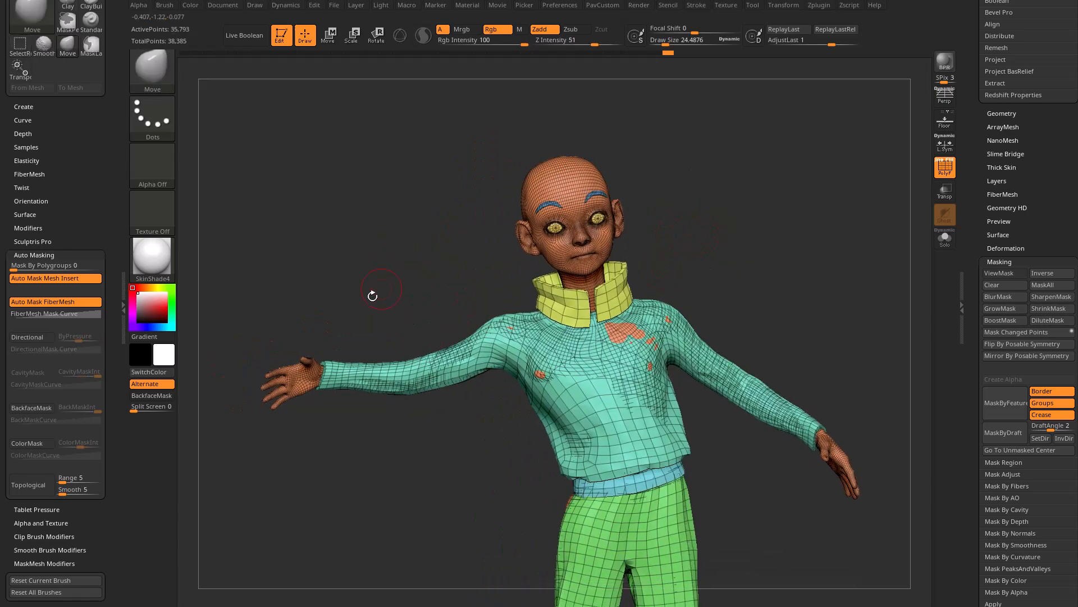
- Mask the right forearm and hand, invert the mask, bend the arm at the elbow into a wave, and clear the mask
{"action": "mouse_move", "coordinate": [418, 334]}
{"action": "left_mouse_down", "text": "ctrl"}
{"action": "mouse_move", "coordinate": [321, 470]}
{"action": "mouse_move", "coordinate": [424, 421]}
{"action": "mouse_move", "coordinate": [428, 372]}
{"action": "left_mouse_up", "text": "ctrl"}
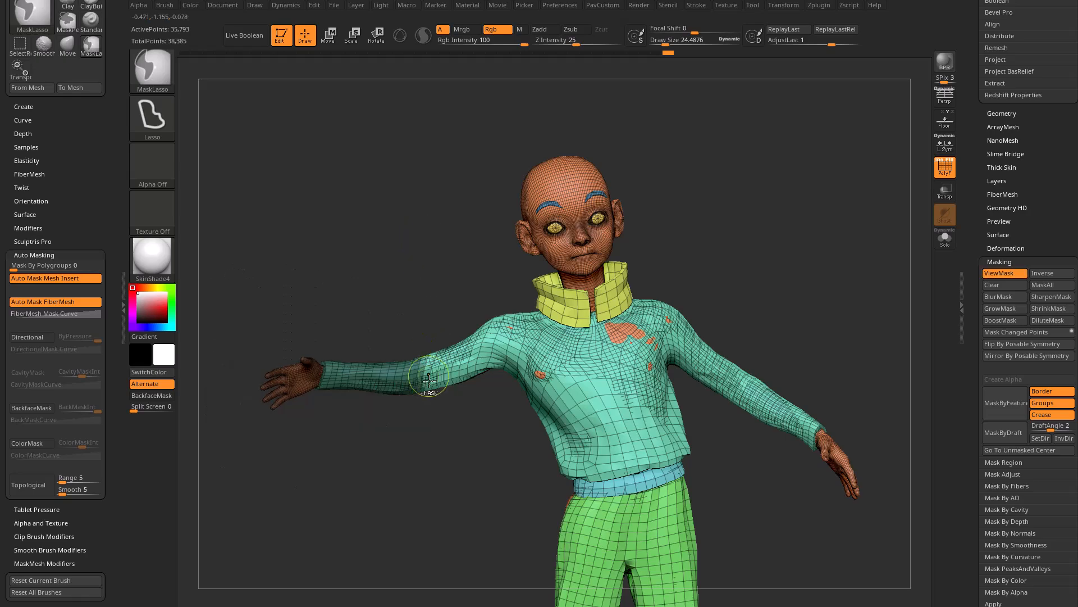
{"action": "left_click", "coordinate": [423, 288], "text": "ctrl"}
{"action": "key", "text": "w"}
{"action": "left_click_drag", "start_coordinate": [388, 331], "coordinate": [435, 342]}
{"action": "mouse_move", "coordinate": [646, 252]}
{"action": "right_mouse_down"}
{"action": "mouse_move", "coordinate": [466, 269]}
{"action": "mouse_move", "coordinate": [646, 252]}
{"action": "right_mouse_up"}
{"action": "key", "text": "q"}
{"action": "left_click_drag", "start_coordinate": [646, 163], "coordinate": [691, 208], "text": "ctrl"}
- Bend the left arm with the gizmo to rest its hand on the hip, and clear the mask
{"action": "mouse_move", "coordinate": [677, 219]}
{"action": "right_mouse_down", "text": "ctrl"}
{"action": "mouse_move", "coordinate": [676, 186]}
{"action": "mouse_move", "coordinate": [676, 315]}
{"action": "right_mouse_up", "text": "ctrl"}
{"action": "key", "text": "w"}
{"action": "left_click_drag", "start_coordinate": [632, 320], "coordinate": [612, 343]}
{"action": "key", "text": "q"}
{"action": "left_click_drag", "start_coordinate": [705, 332], "coordinate": [559, 188], "text": "ctrl"}
{"action": "right_click_drag", "start_coordinate": [658, 236], "coordinate": [657, 271], "text": "ctrl"}
{"action": "left_click_drag", "start_coordinate": [657, 236], "coordinate": [696, 276], "text": "ctrl"}
- Pose the hips and legs with lasso masks and the gizmo into a relaxed standing stance, and clear the mask
{"action": "mouse_move", "coordinate": [696, 247]}
{"action": "right_mouse_down"}
{"action": "mouse_move", "coordinate": [623, 223]}
{"action": "mouse_move", "coordinate": [478, 236]}
{"action": "right_mouse_up"}
{"action": "left_click_drag", "start_coordinate": [618, 461], "coordinate": [528, 556], "text": "ctrl"}
{"action": "key", "text": "w"}
{"action": "right_click_drag", "start_coordinate": [674, 337], "coordinate": [539, 342]}
{"action": "key", "text": "q"}
{"action": "left_click_drag", "start_coordinate": [612, 315], "coordinate": [540, 449], "text": "ctrl"}
{"action": "key", "text": "w"}
{"action": "key", "text": "q"}
{"action": "key", "text": "w"}
{"action": "mouse_move", "coordinate": [633, 335]}
{"action": "right_mouse_down"}
{"action": "mouse_move", "coordinate": [770, 336]}
{"action": "mouse_move", "coordinate": [635, 331]}
{"action": "right_mouse_up"}
{"action": "key", "text": "q"}
{"action": "left_click_drag", "start_coordinate": [674, 269], "coordinate": [714, 309], "text": "ctrl"}
- Turn off the polyframe display and adjust the cape's lower edge with a Move-type brush
{"action": "key", "text": "shift+f"}
{"action": "mouse_move", "coordinate": [697, 101]}
{"action": "right_mouse_down", "text": "alt"}
{"action": "mouse_move", "coordinate": [753, 349]}
{"action": "mouse_move", "coordinate": [713, 283]}
{"action": "right_mouse_up", "text": "alt"}
{"action": "key", "text": "b"}
{"action": "key", "text": "m"}
{"action": "key", "text": "a"}
{"action": "mouse_move", "coordinate": [493, 371]}
{"action": "left_mouse_down"}
{"action": "mouse_move", "coordinate": [487, 363]}
{"action": "mouse_move", "coordinate": [548, 360]}
{"action": "left_mouse_up"}
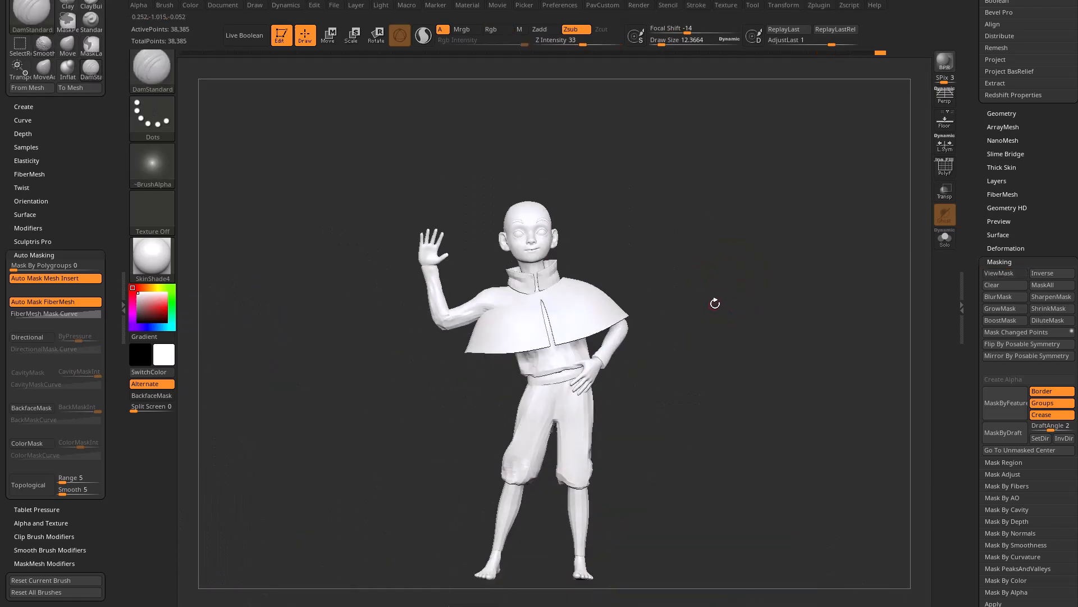
- Turn on the Layer option in Transpose Master and transfer the pose to the original subtools
{"action": "left_click_drag", "start_coordinate": [115, 165], "coordinate": [115, 325]}
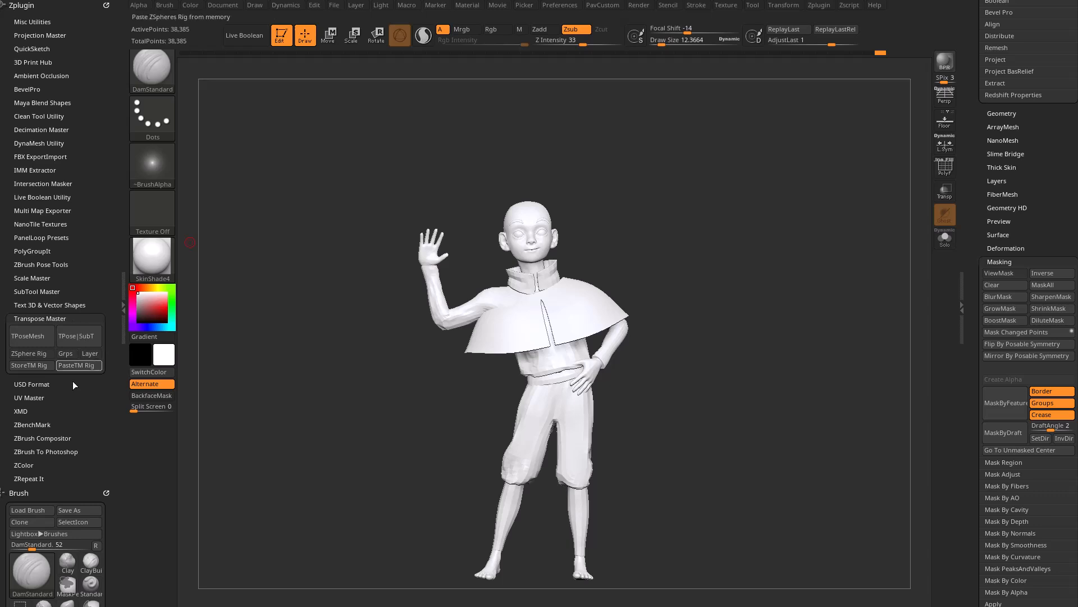
{"action": "left_click", "coordinate": [90, 353]}
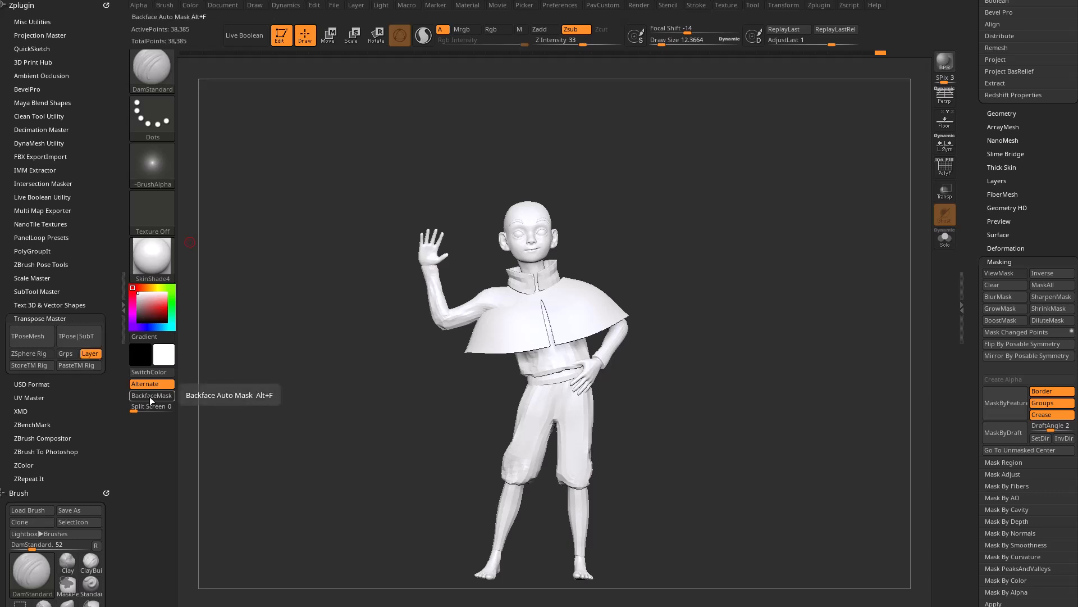
{"action": "left_click", "coordinate": [93, 336]}
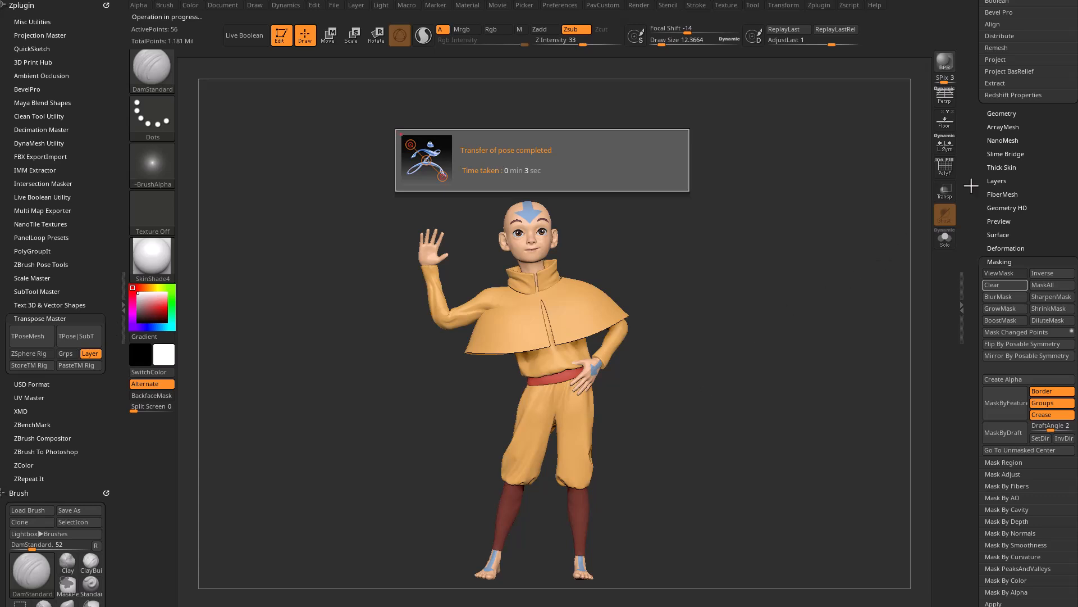
- Select the Body subtool, lower it to subdivision level 1, and raise it back to level 2
{"action": "left_click", "coordinate": [989, 115]}
{"action": "right_click_drag", "start_coordinate": [780, 214], "coordinate": [780, 262], "text": "ctrl"}
{"action": "key", "text": "s"}
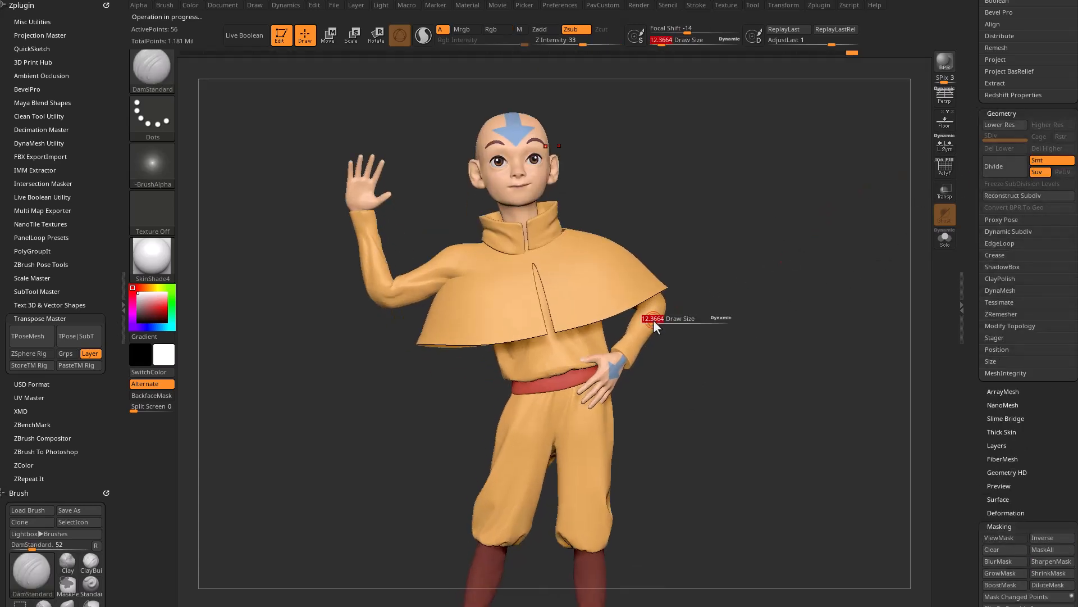
{"action": "left_click_drag", "start_coordinate": [645, 326], "coordinate": [651, 326]}
{"action": "right_click_drag", "start_coordinate": [677, 215], "coordinate": [669, 318], "text": "alt"}
{"action": "left_click", "coordinate": [530, 236], "text": "alt"}
{"action": "left_click_drag", "start_coordinate": [972, 183], "coordinate": [973, 238]}
{"action": "left_click", "coordinate": [985, 192]}
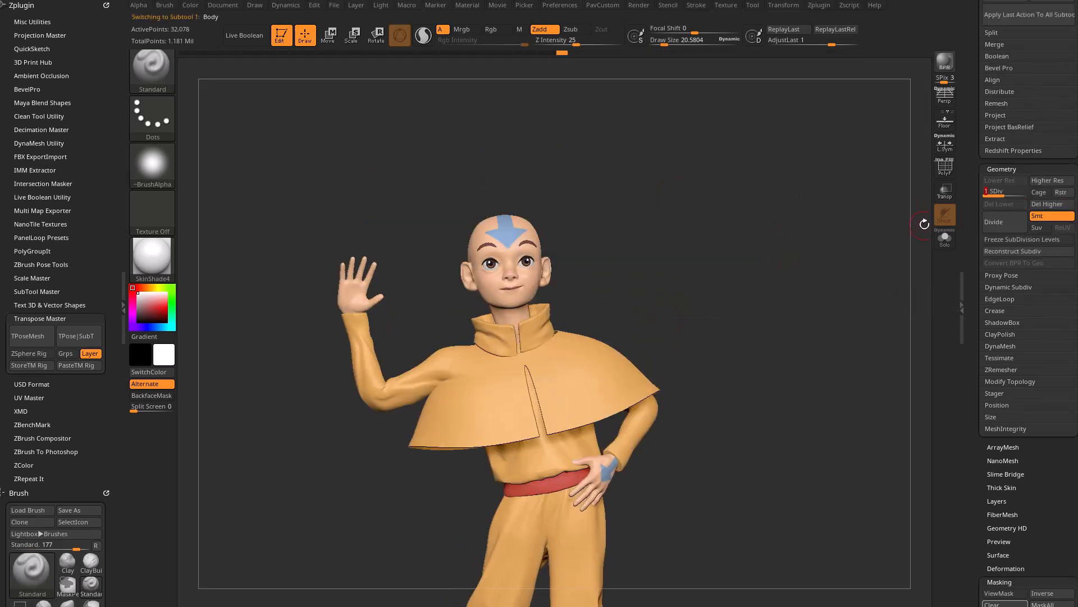
{"action": "key", "text": "d"}
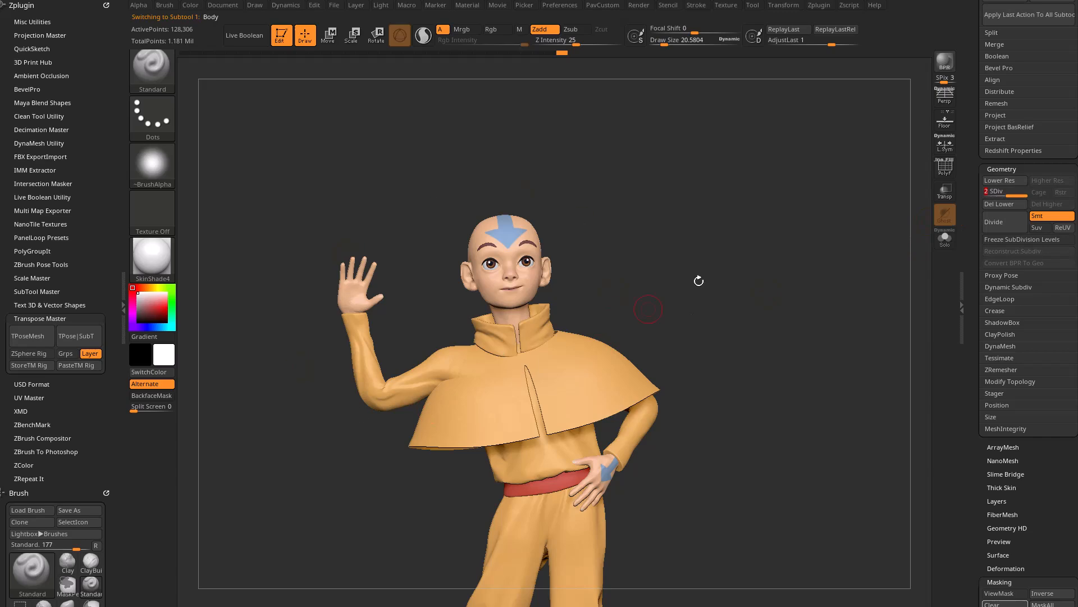
- Display the Body subtool's layers to examine the layer holding the transferred pose
{"action": "mouse_move", "coordinate": [696, 292]}
{"action": "right_mouse_down", "text": "ctrl"}
{"action": "mouse_move", "coordinate": [710, 245]}
{"action": "mouse_move", "coordinate": [723, 283]}
{"action": "mouse_move", "coordinate": [836, 277]}
{"action": "right_mouse_up", "text": "ctrl"}
{"action": "scroll", "coordinate": [966, 328], "scroll_direction": "down", "scroll_amount": 10}
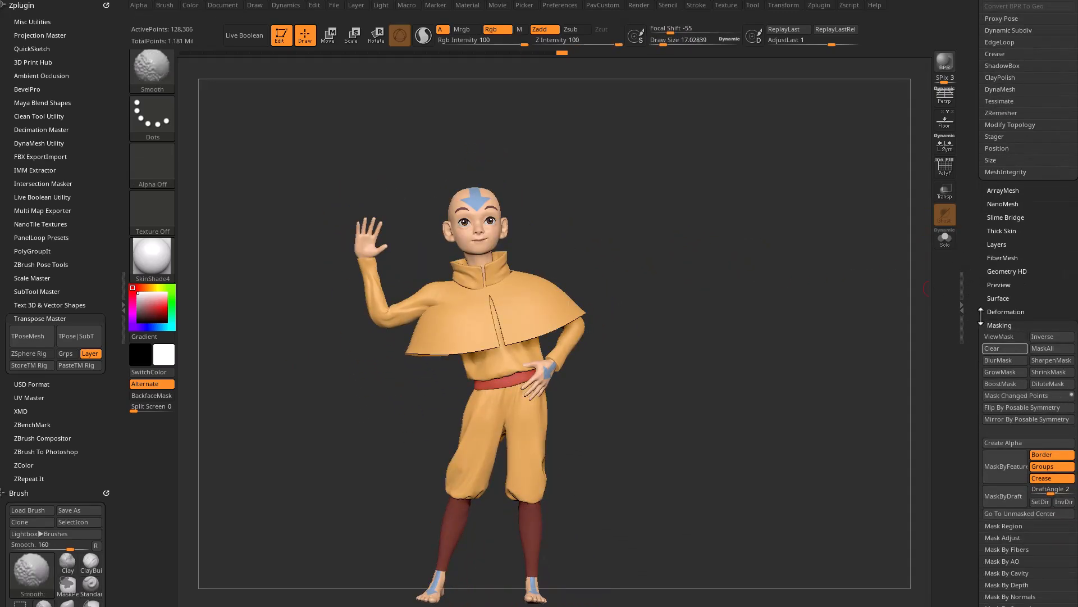
{"action": "left_click", "coordinate": [994, 186]}
{"action": "left_click_drag", "start_coordinate": [978, 205], "coordinate": [978, 217]}
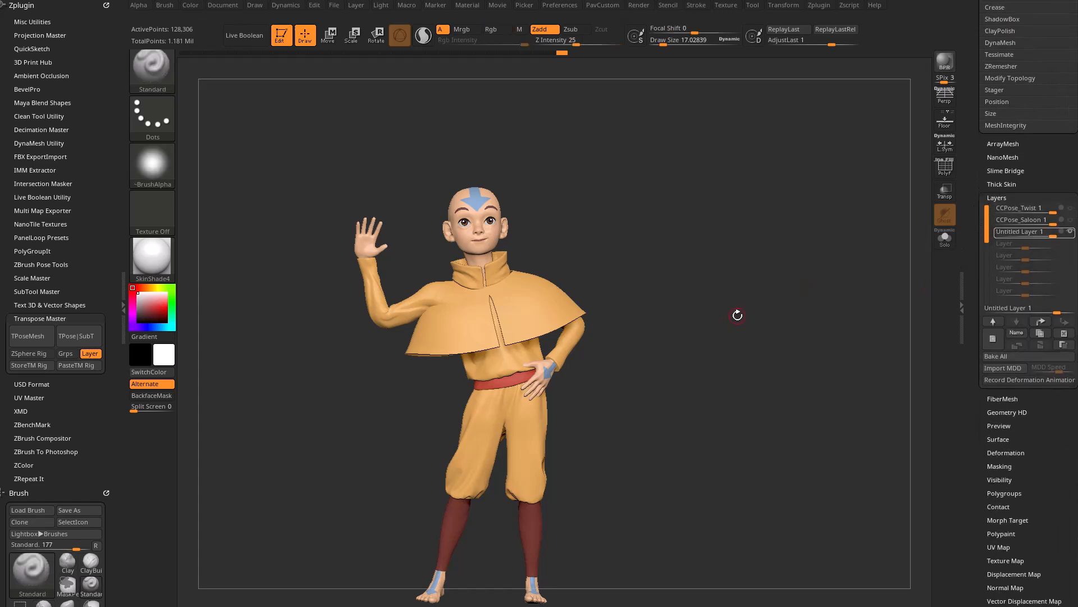
- Open ZBrush Pose Tools and convert the layers to poses with the All Layer option
{"action": "mouse_move", "coordinate": [93, 212]}
{"action": "left_mouse_down"}
{"action": "mouse_move", "coordinate": [90, 179]}
{"action": "mouse_move", "coordinate": [85, 226]}
{"action": "left_mouse_up"}
{"action": "key", "text": "shift"}
{"action": "left_click", "coordinate": [35, 264]}
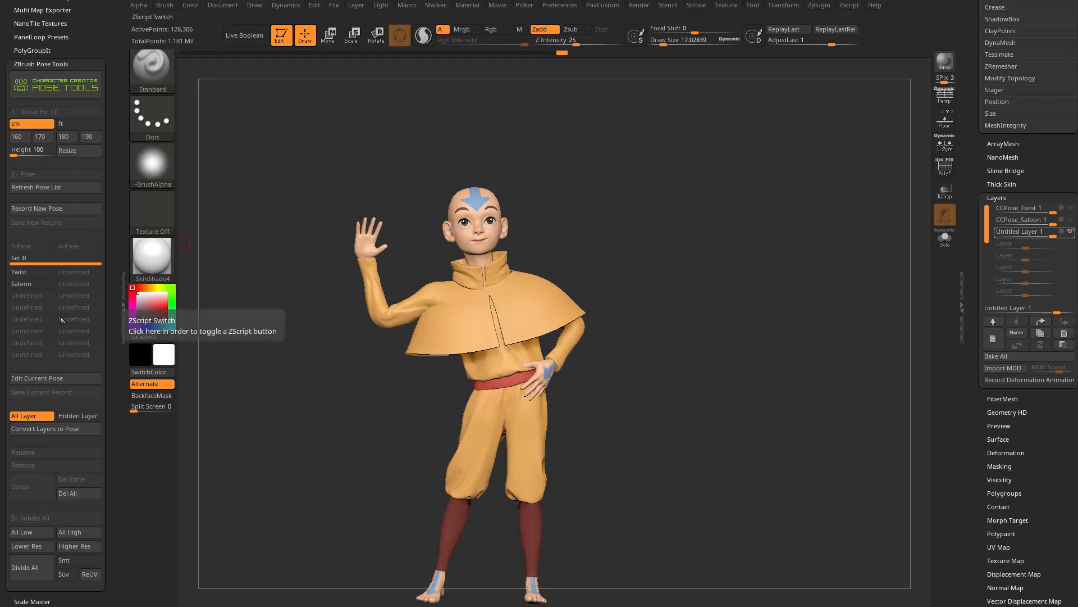
{"action": "left_click_drag", "start_coordinate": [717, 312], "coordinate": [847, 280], "text": "alt"}
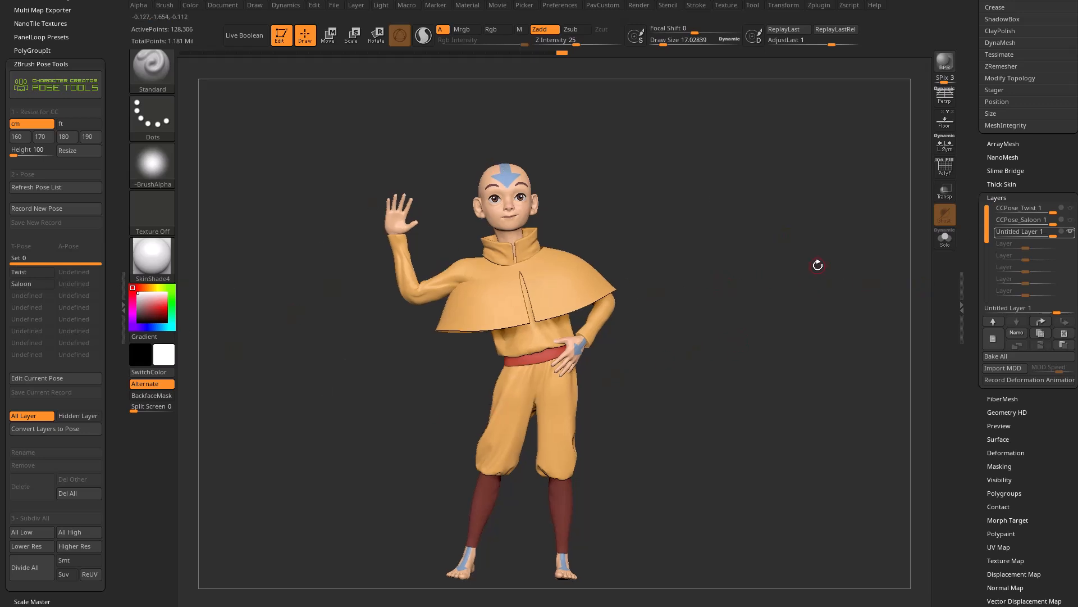
{"action": "left_click", "coordinate": [43, 429]}
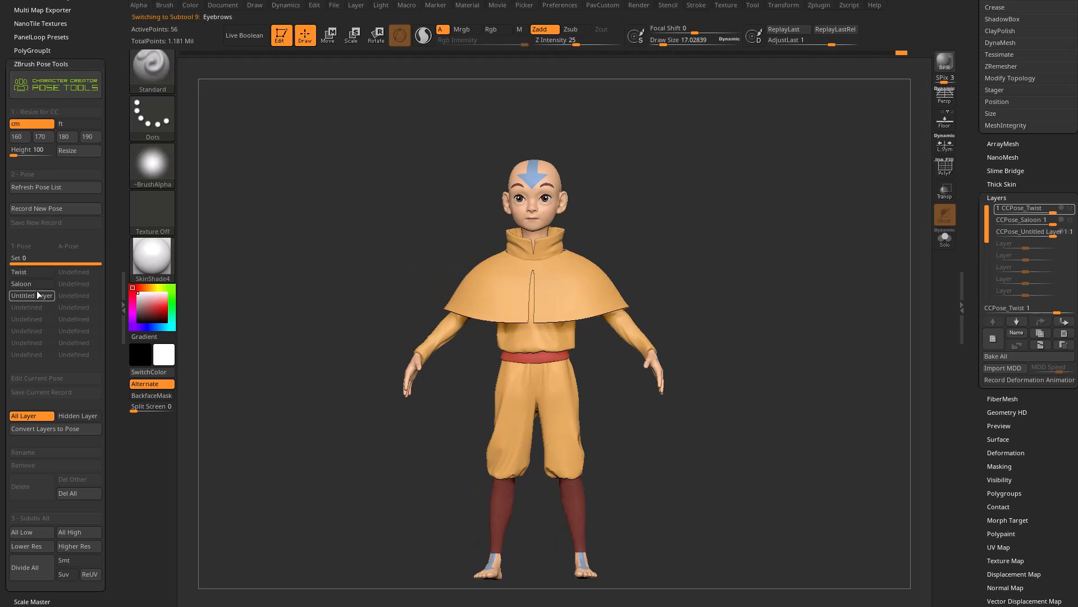
- Apply the Twist and Saloon poses in turn and activate the Untitled Layer pose in Pose Tools
{"action": "left_click", "coordinate": [29, 271]}
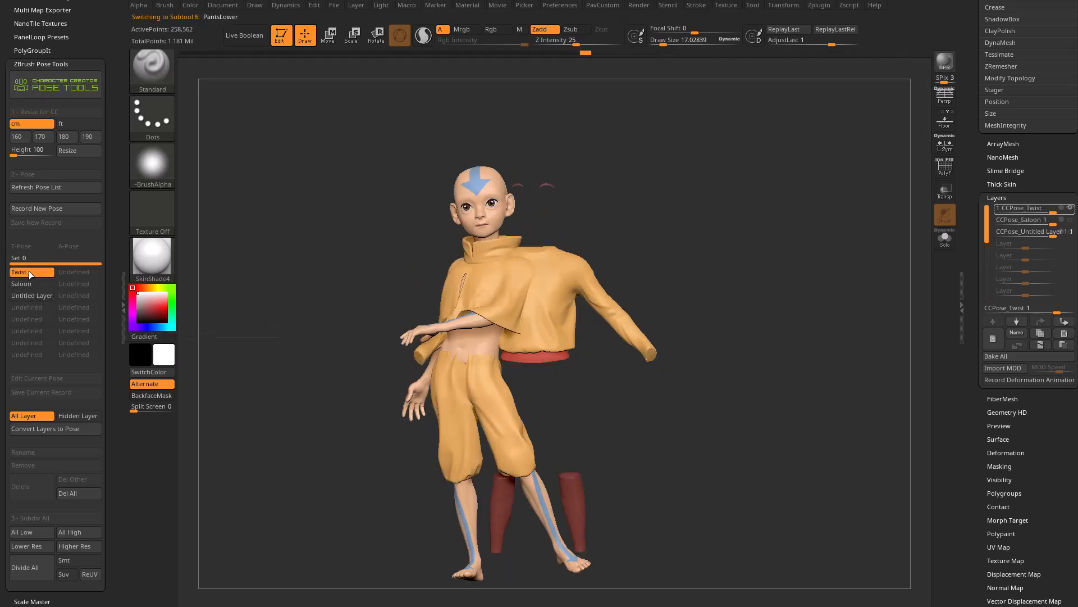
{"action": "left_click", "coordinate": [29, 283]}
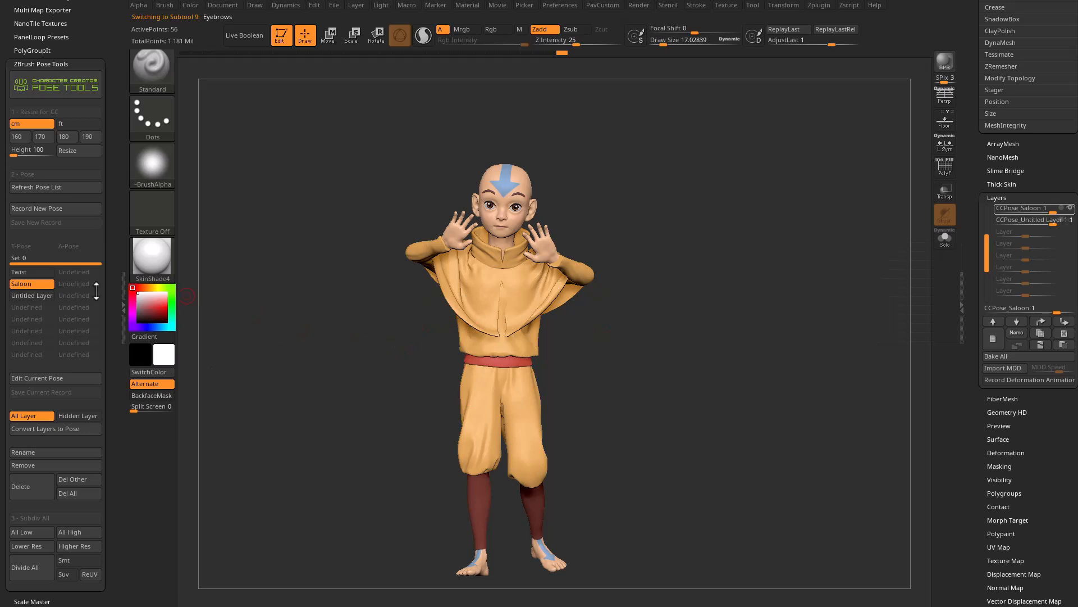
{"action": "left_click", "coordinate": [23, 295]}
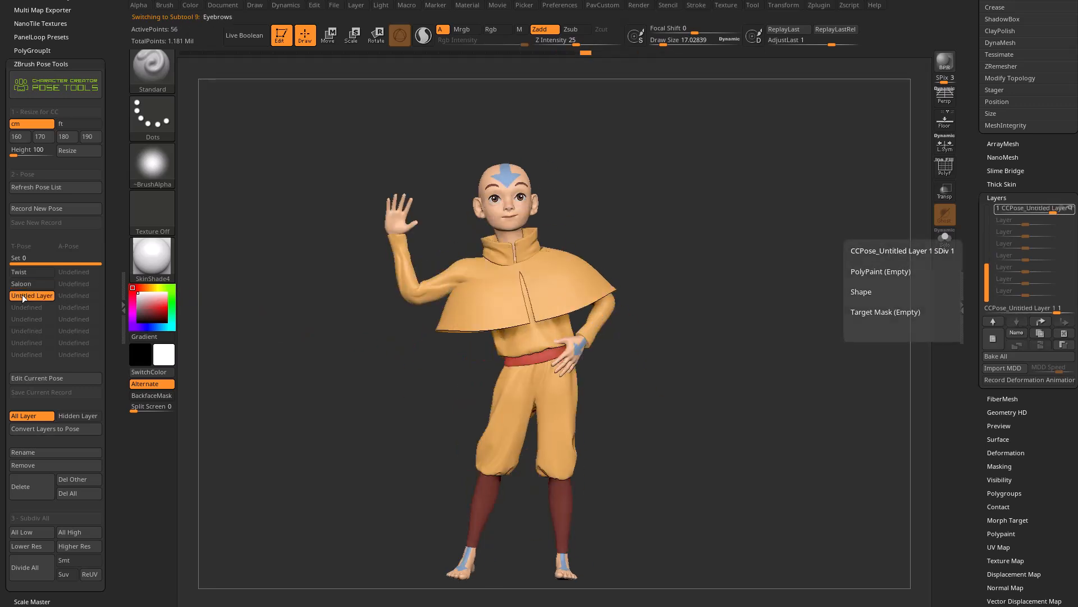
- Rename the Untitled Layer pose as Wave and check its entry in the layer list
{"action": "left_click", "coordinate": [46, 453]}
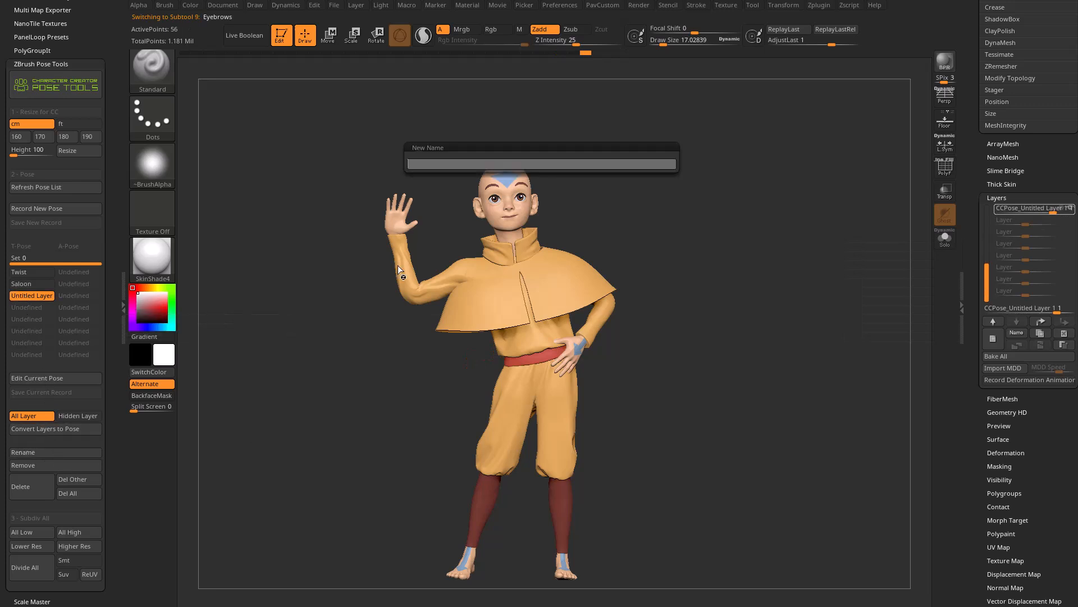
{"action": "type", "text": "Wave"}
{"action": "key", "text": "Return"}
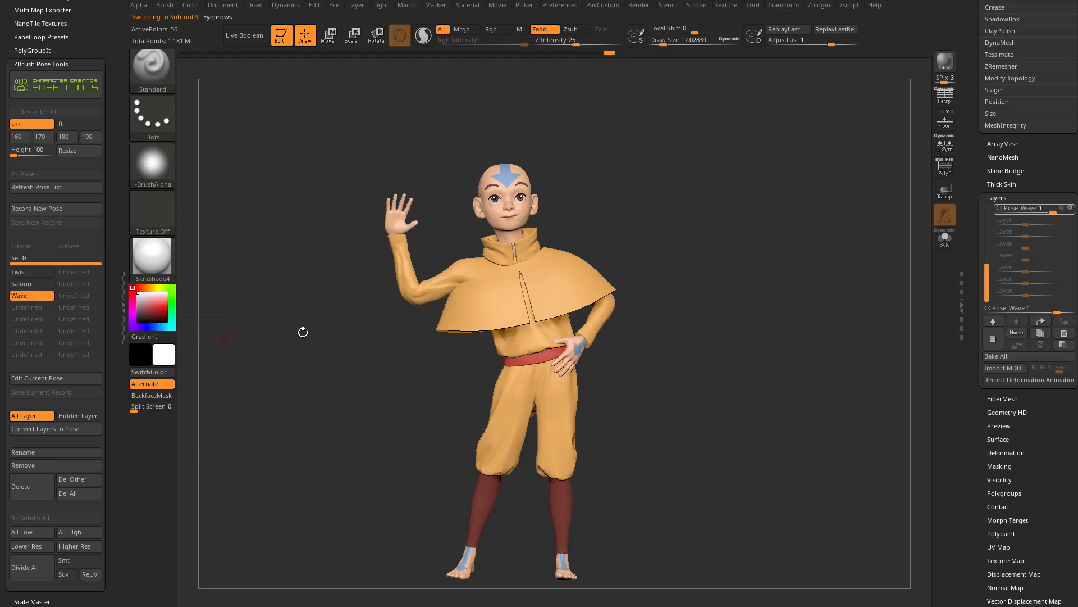
{"action": "scroll", "coordinate": [976, 213], "scroll_direction": "up", "scroll_amount": 2}
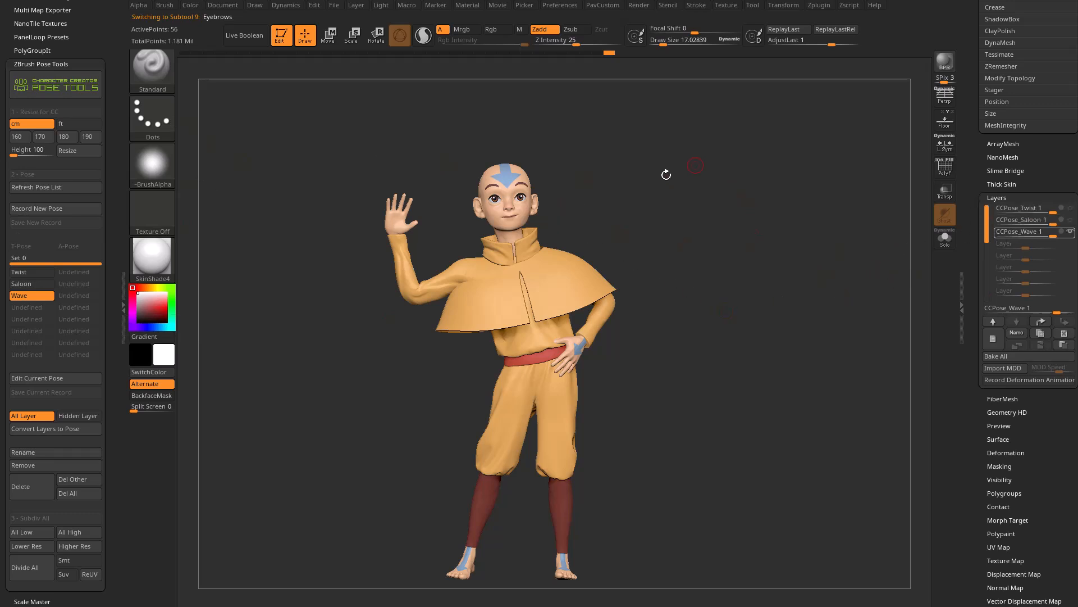
- Select the ClothCloak subtool and try to sculpt on it with the Standard brush at a draw size of about 19
{"action": "mouse_move", "coordinate": [658, 191]}
{"action": "left_mouse_down"}
{"action": "mouse_move", "coordinate": [646, 197]}
{"action": "mouse_move", "coordinate": [654, 201]}
{"action": "mouse_move", "coordinate": [648, 247]}
{"action": "left_mouse_up"}
{"action": "key", "text": "s"}
{"action": "left_click", "coordinate": [636, 197]}
{"action": "left_click", "coordinate": [578, 349], "text": "alt"}
{"action": "left_click", "coordinate": [566, 349]}
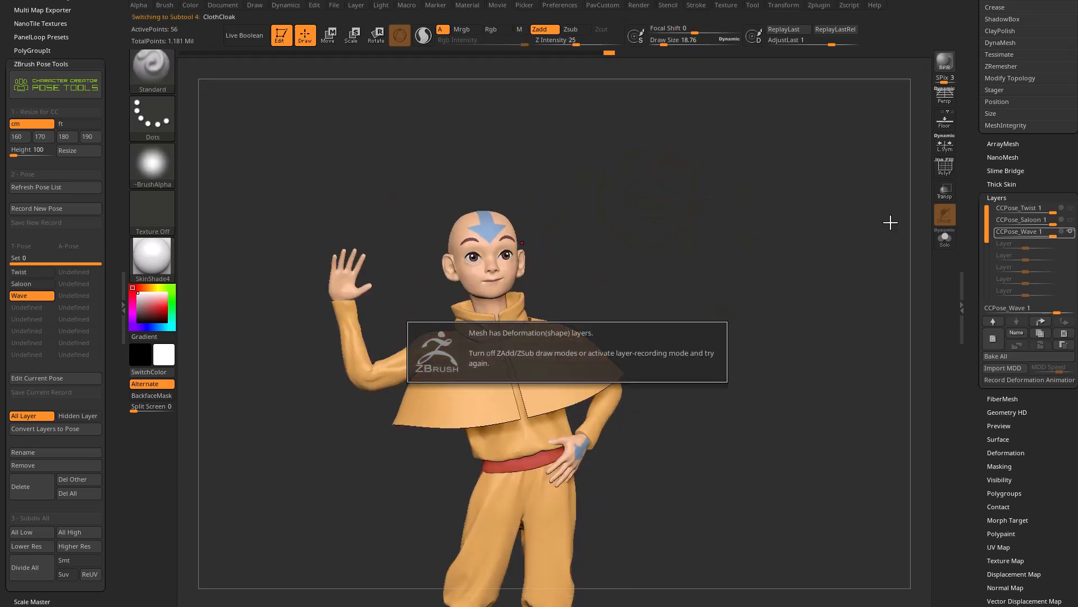
- Check the ClothCloak subtool's layers and try to reshape the cloak with the Move brush
{"action": "left_click_drag", "start_coordinate": [965, 227], "coordinate": [965, 320]}
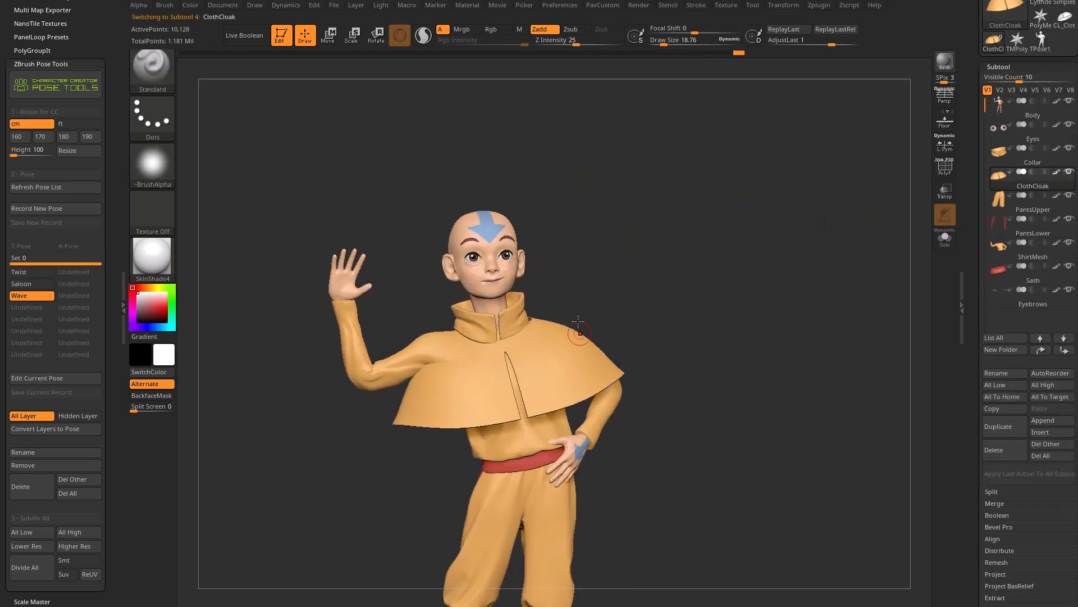
{"action": "left_click_drag", "start_coordinate": [969, 291], "coordinate": [983, 247]}
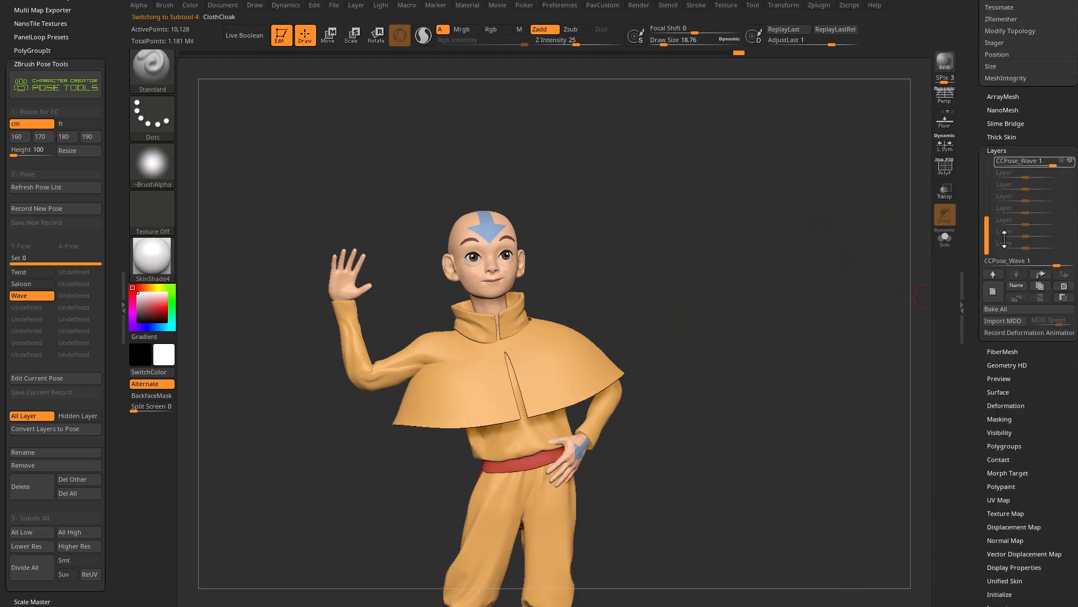
{"action": "left_click", "coordinate": [629, 297]}
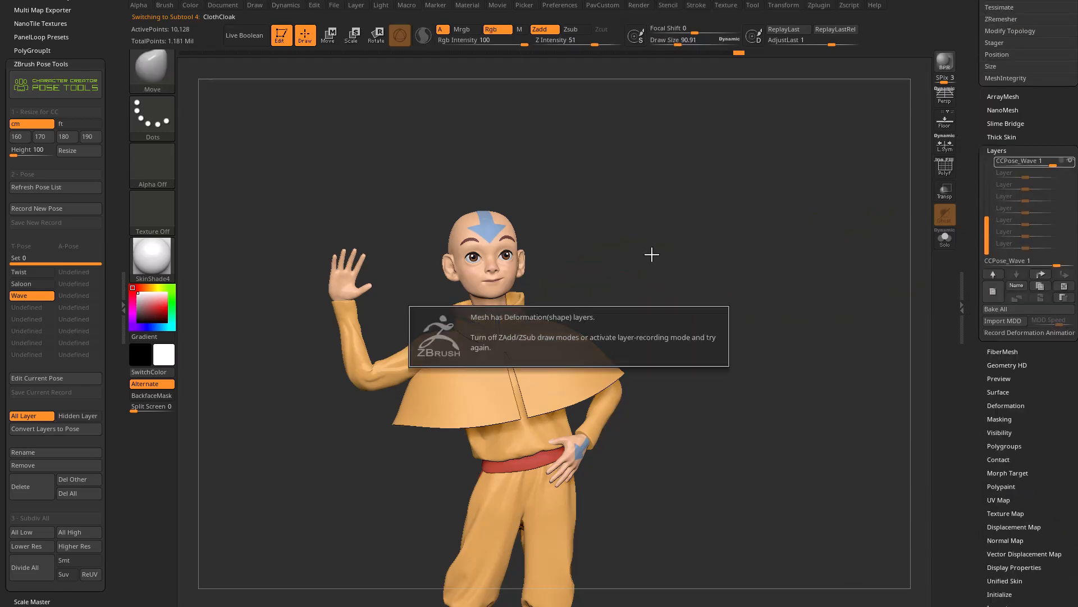
{"action": "key", "text": "s"}
{"action": "left_click_drag", "start_coordinate": [706, 283], "coordinate": [703, 283]}
{"action": "mouse_move", "coordinate": [706, 283]}
{"action": "right_mouse_down", "text": "ctrl"}
{"action": "mouse_move", "coordinate": [712, 298]}
{"action": "mouse_move", "coordinate": [710, 281]}
{"action": "right_mouse_up", "text": "ctrl"}
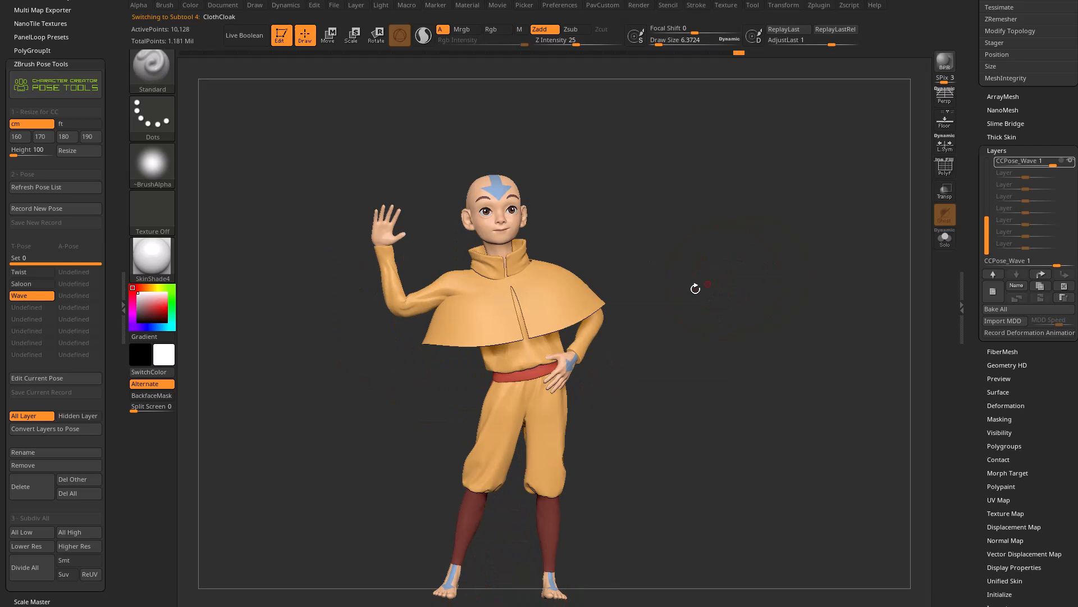
- Start editing the current Wave pose and set the draw size to about 31
{"action": "left_click", "coordinate": [27, 298]}
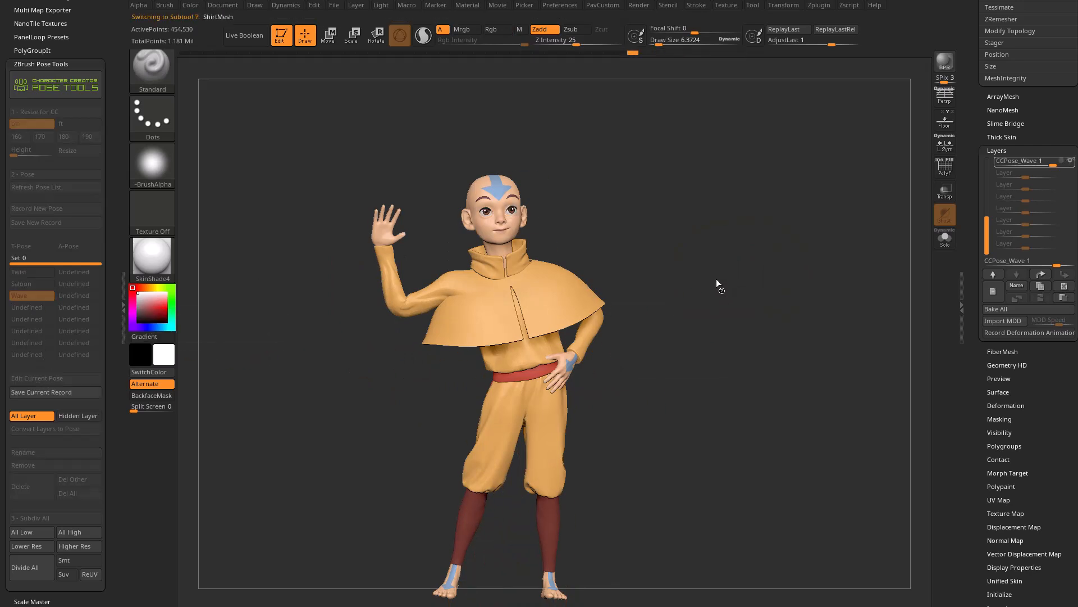
{"action": "key", "text": "s"}
{"action": "left_click_drag", "start_coordinate": [612, 280], "coordinate": [616, 281]}
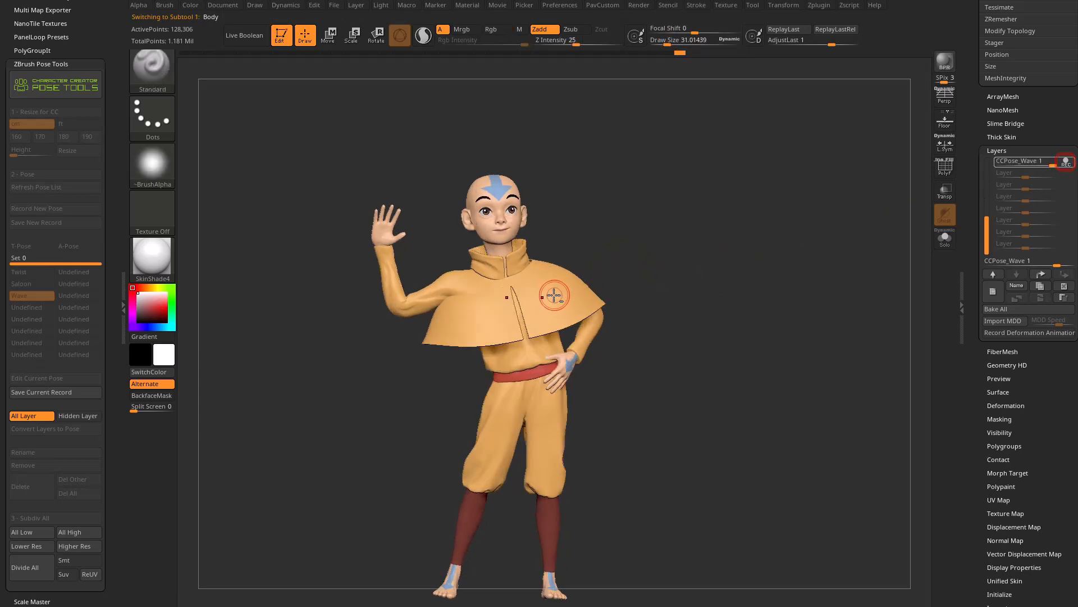
- Select the ClothCloak subtool and reshape the cloak near the raised arm with the Move brush at draw size about 166
{"action": "left_click_drag", "start_coordinate": [568, 316], "coordinate": [566, 301]}
{"action": "key", "text": "q"}
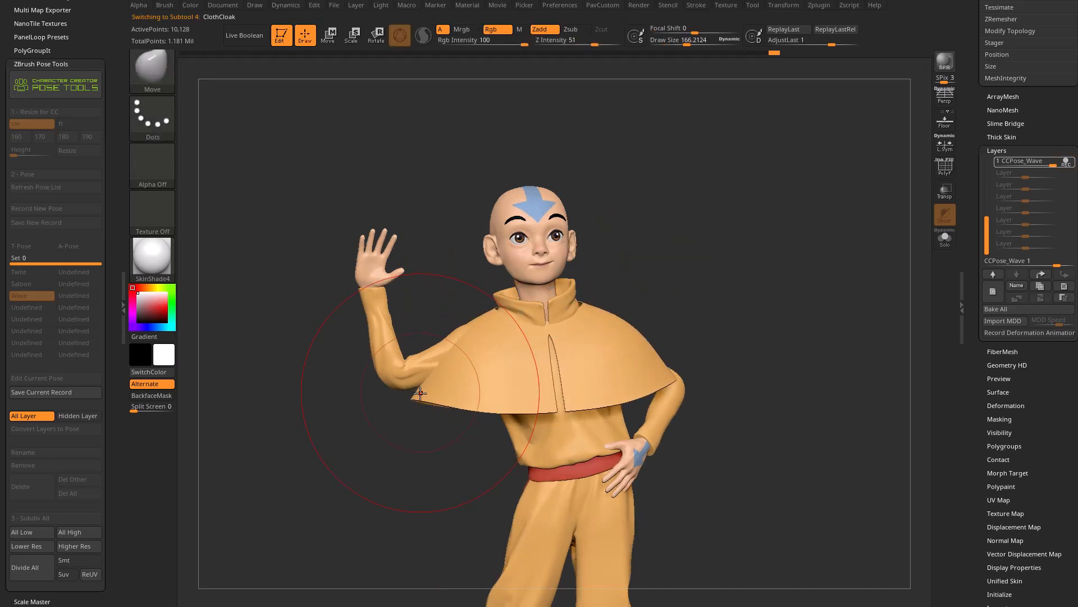
{"action": "mouse_move", "coordinate": [421, 389]}
{"action": "left_mouse_down"}
{"action": "mouse_move", "coordinate": [406, 307]}
{"action": "mouse_move", "coordinate": [375, 339]}
{"action": "left_mouse_up"}
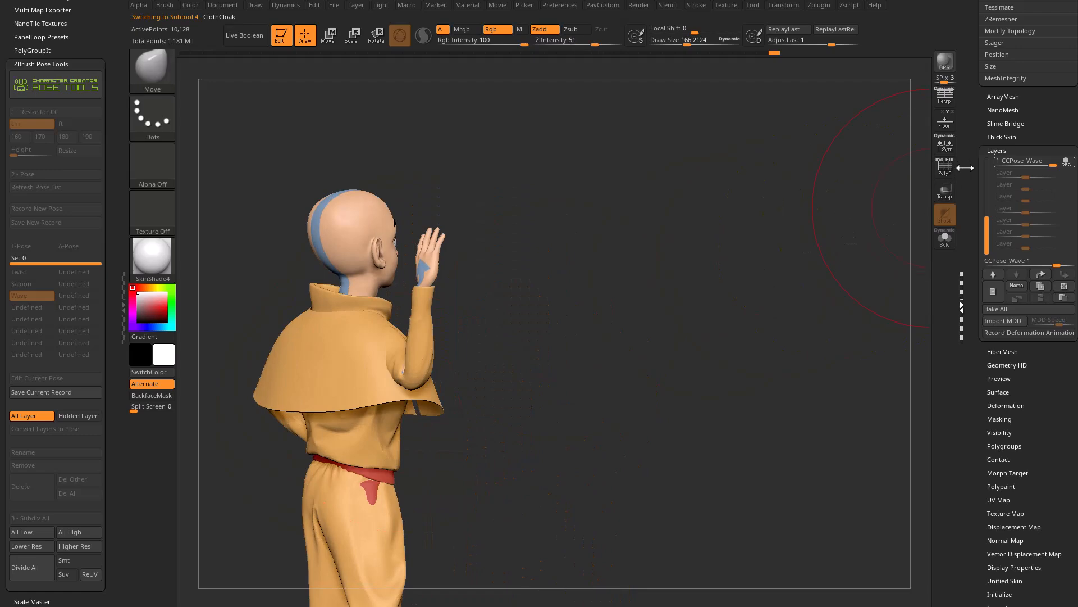
- Lower the ClothCloak subtool to subdivision level 1 and set the Move brush's draw size to about 31
{"action": "mouse_move", "coordinate": [966, 221]}
{"action": "left_mouse_down"}
{"action": "mouse_move", "coordinate": [966, 359]}
{"action": "mouse_move", "coordinate": [988, 383]}
{"action": "left_mouse_up"}
{"action": "left_click_drag", "start_coordinate": [619, 288], "coordinate": [707, 306]}
{"action": "key", "text": "s"}
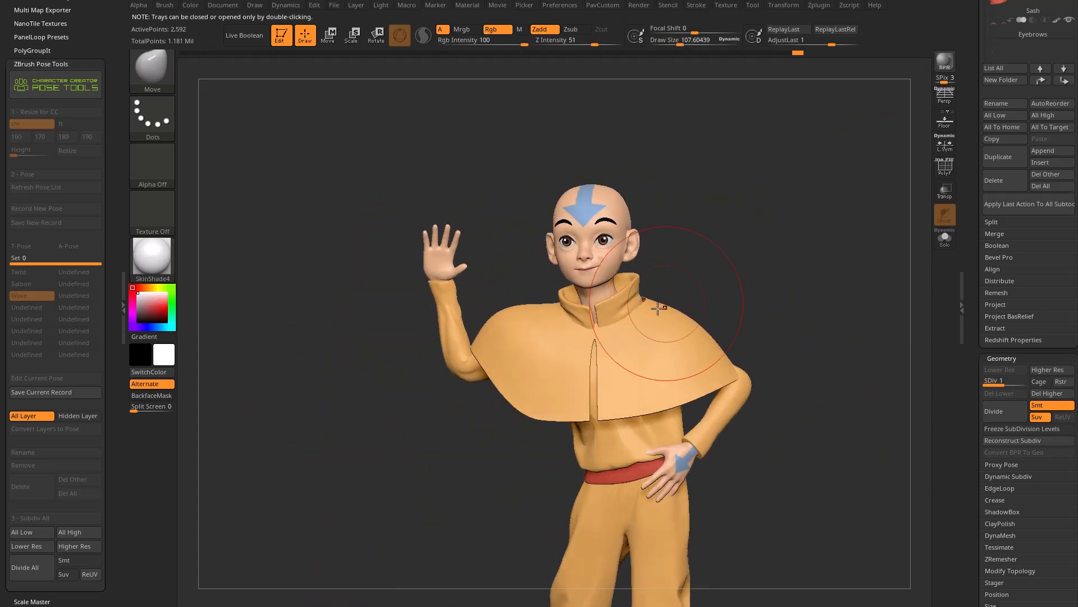
{"action": "key", "text": "s"}
{"action": "left_click_drag", "start_coordinate": [741, 280], "coordinate": [730, 281]}
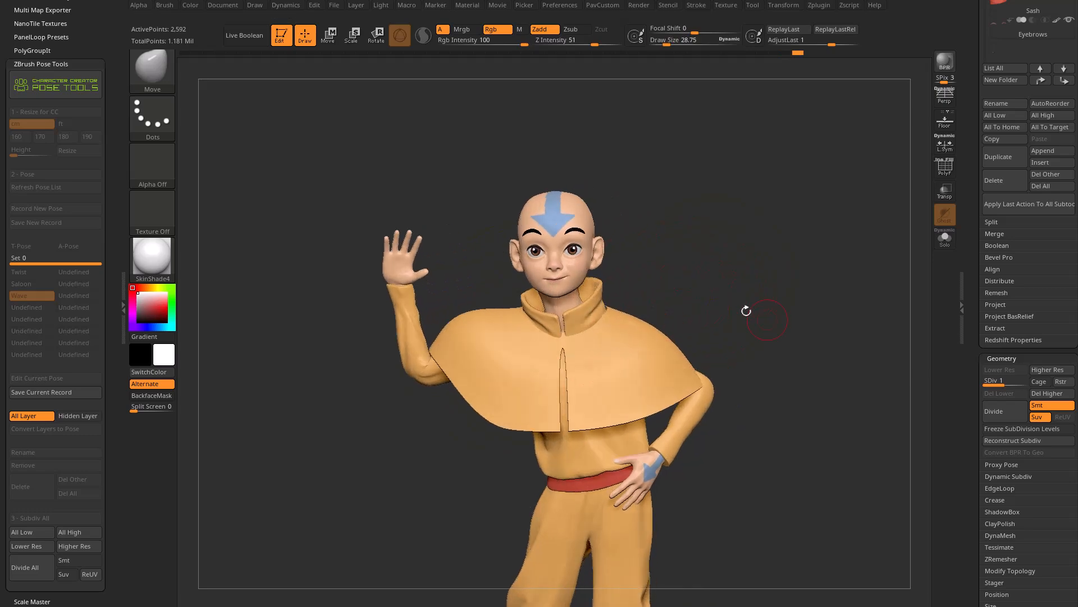
{"action": "key", "text": "s"}
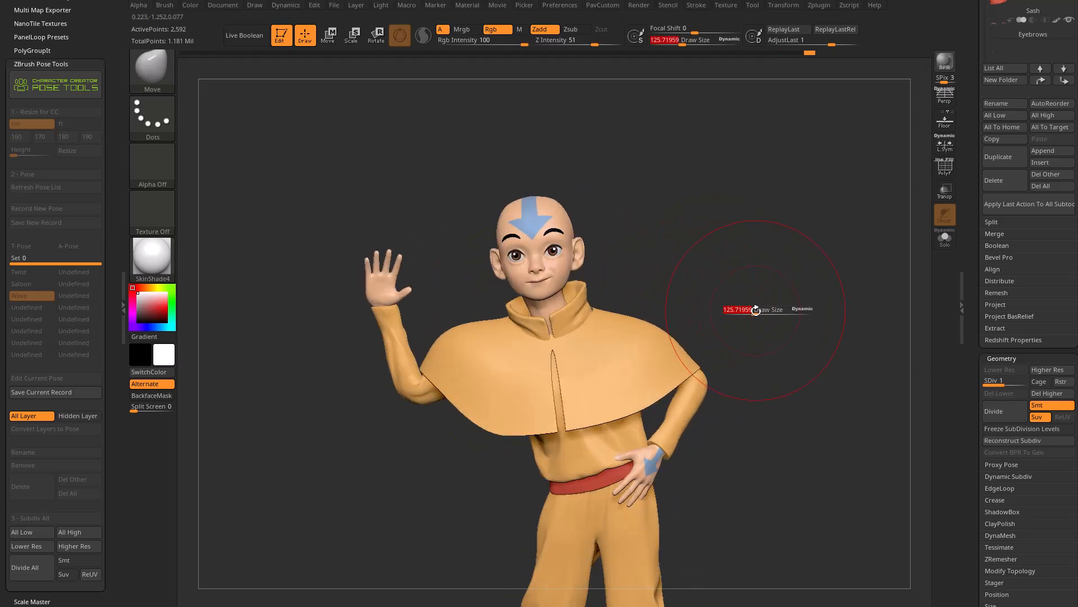
{"action": "left_click_drag", "start_coordinate": [754, 309], "coordinate": [759, 308]}
- Isolate the cloak with Solo, display its PolyFrame, and set the draw size to about 14
{"action": "left_click", "coordinate": [947, 245]}
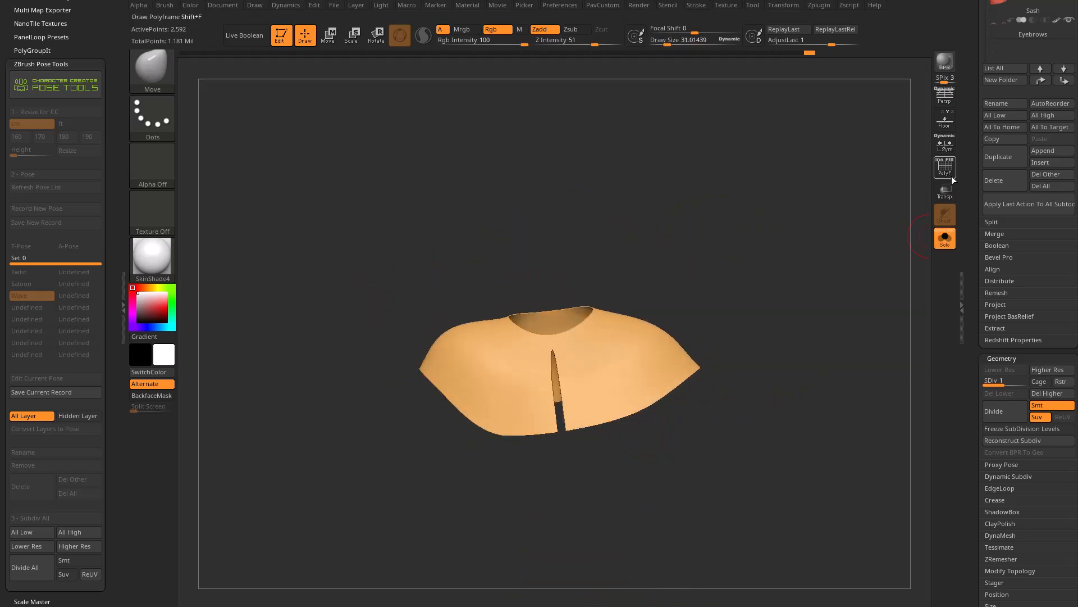
{"action": "left_click", "coordinate": [945, 167]}
{"action": "key", "text": "s"}
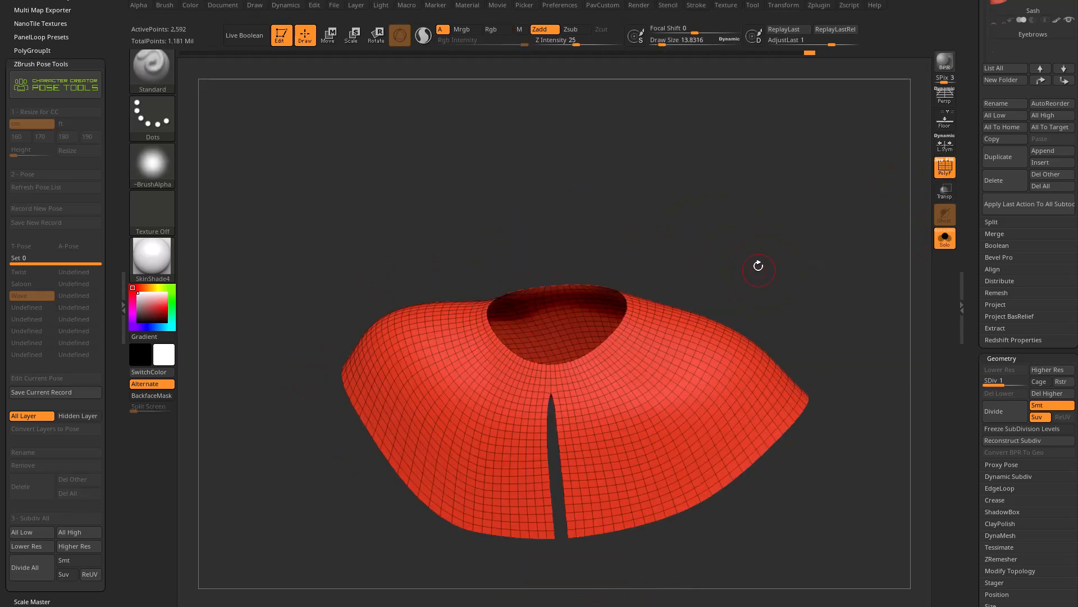
{"action": "scroll", "coordinate": [632, 224], "scroll_direction": "up", "scroll_amount": 8}
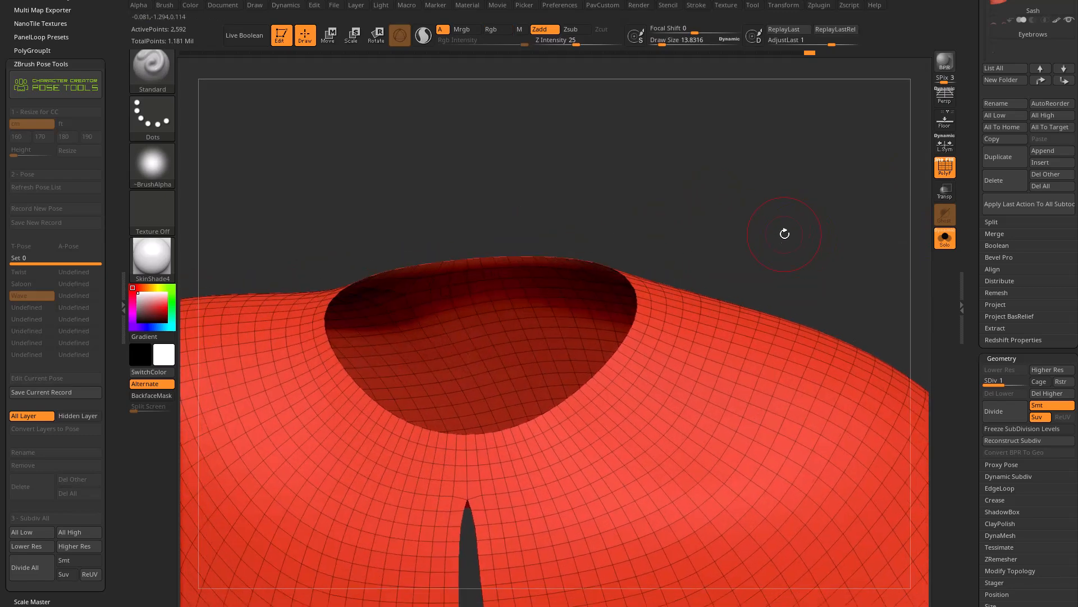
- Mask two edge loops around the cloak's neck opening with ZModeler's Mask edge action and the EdgeLoop Complete target
{"action": "key", "text": "b"}
{"action": "key", "text": "z"}
{"action": "key", "text": "m"}
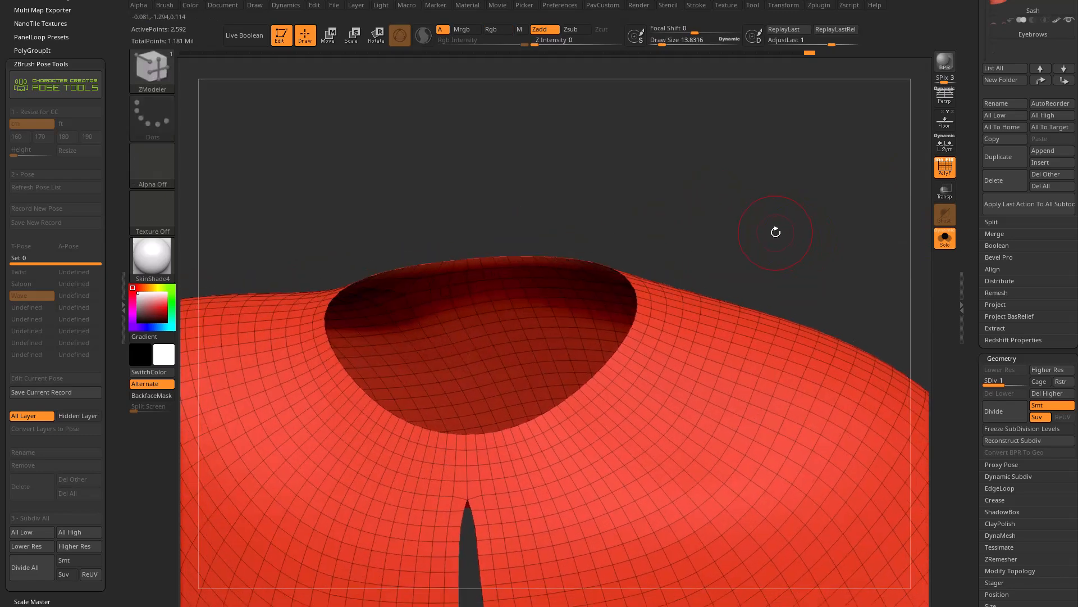
{"action": "key", "text": "space"}
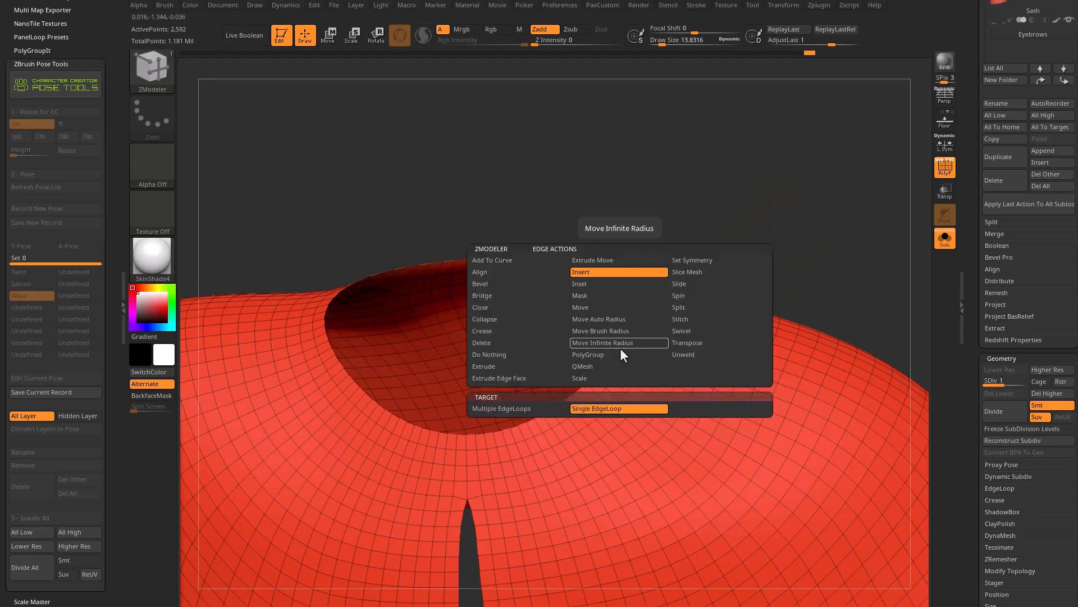
{"action": "key", "text": "space"}
{"action": "left_click", "coordinate": [584, 296]}
{"action": "left_click", "coordinate": [532, 419]}
{"action": "left_click", "coordinate": [617, 356]}
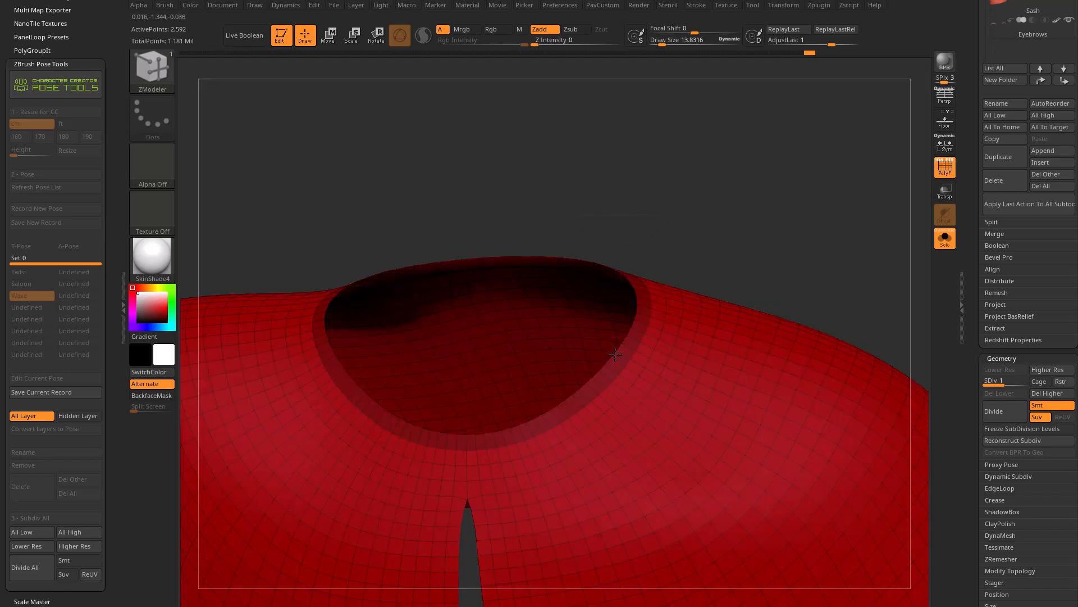
{"action": "left_click", "coordinate": [627, 360]}
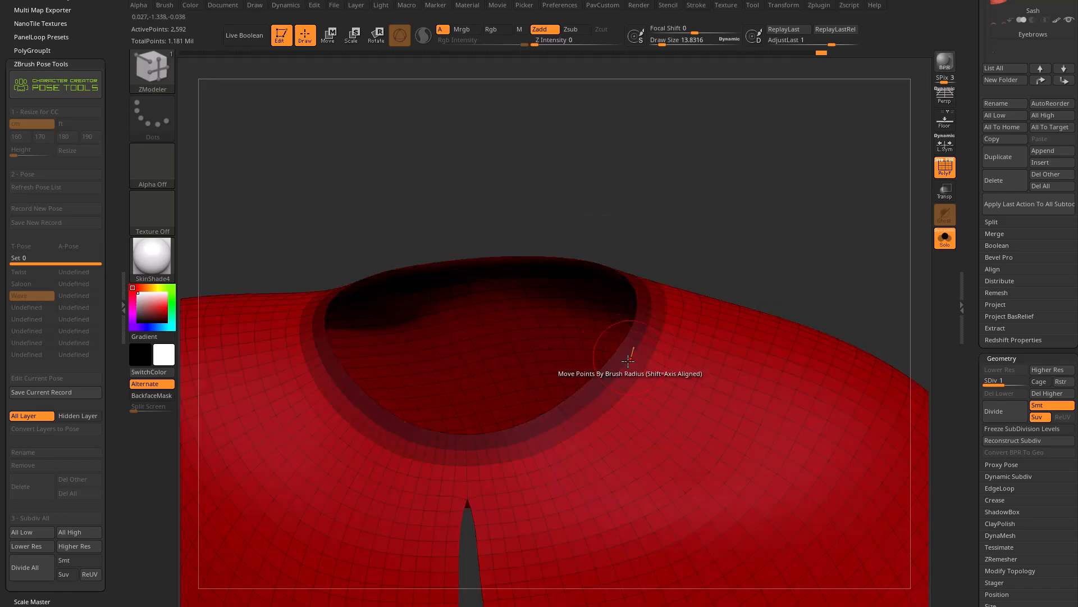
- Expand and soften the mask around the cloak's neck opening using the Masking options
{"action": "scroll", "coordinate": [995, 195], "scroll_direction": "down", "scroll_amount": 10}
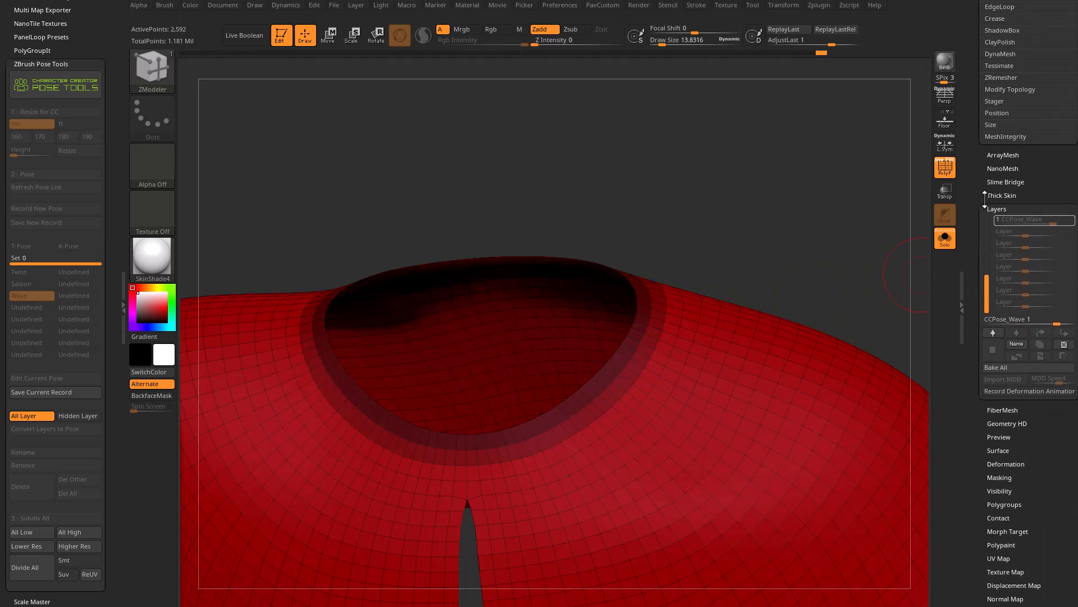
{"action": "key", "text": "shift"}
{"action": "scroll", "coordinate": [982, 297], "scroll_direction": "down", "scroll_amount": 1}
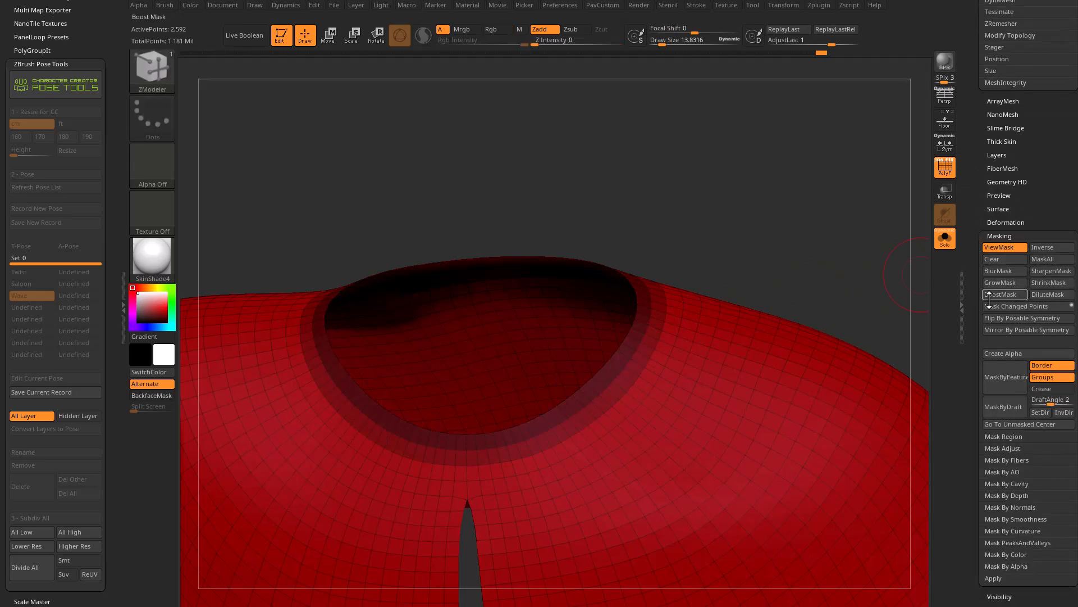
{"action": "left_click", "coordinate": [1002, 290]}
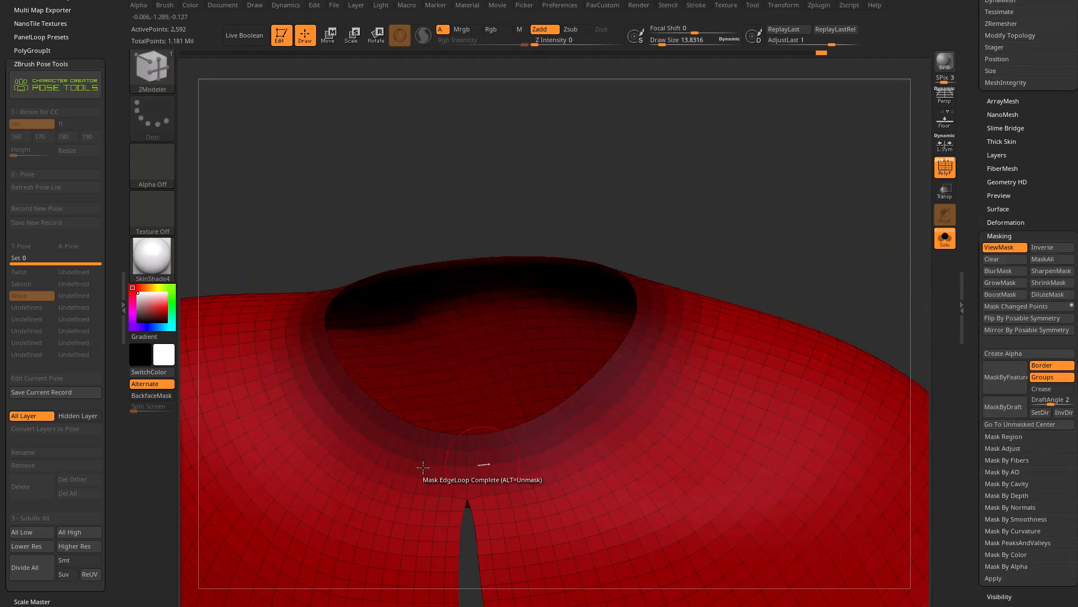
- Turn off Solo and PolyFrame to show the cloak together with the whole character
{"action": "right_click_drag", "start_coordinate": [802, 226], "coordinate": [803, 185], "text": "ctrl"}
{"action": "left_click", "coordinate": [944, 242]}
{"action": "left_click", "coordinate": [948, 172]}
{"action": "left_click_drag", "start_coordinate": [801, 265], "coordinate": [738, 290]}
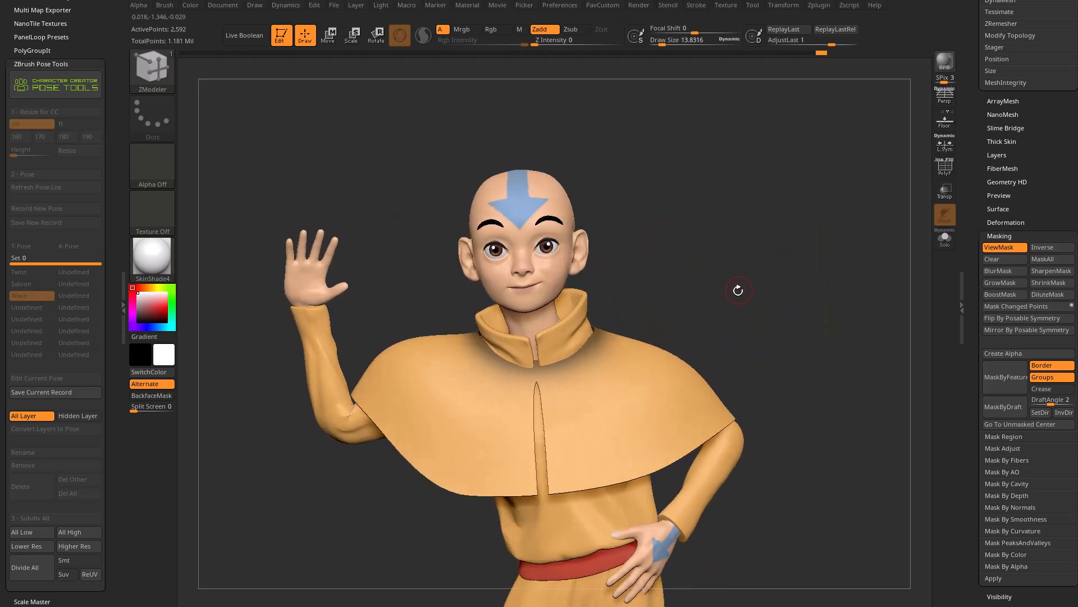
- Dock the Dynamics palette in the tray above the Zplugin palette
{"action": "left_click", "coordinate": [285, 5]}
{"action": "left_click_drag", "start_coordinate": [277, 20], "coordinate": [50, 37]}
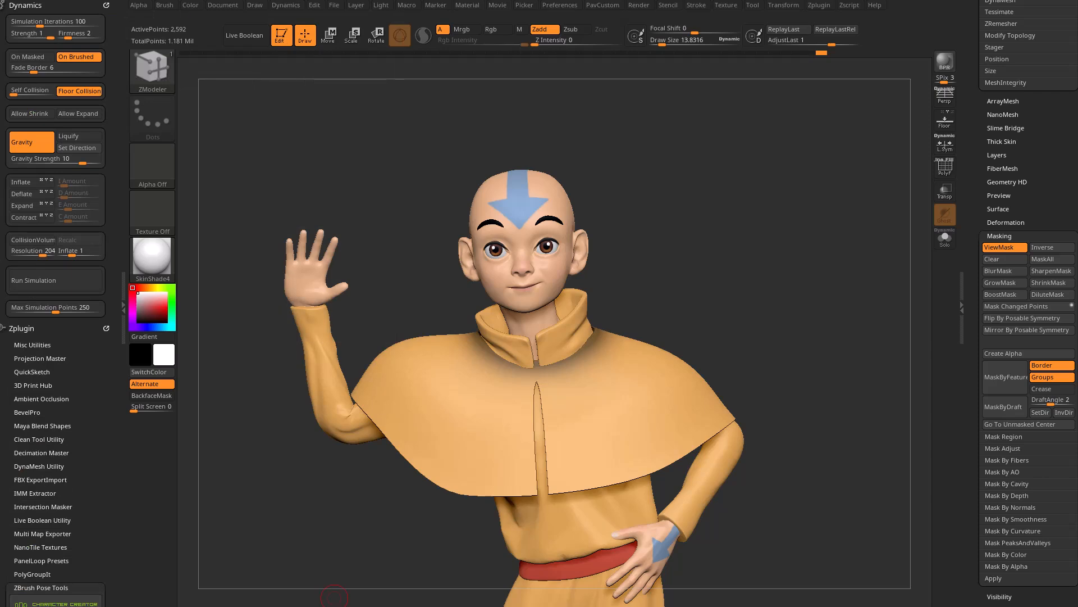
- Switch to YouTube in the browser, look through the dynamic cloth videos in the ZBrush 2021 - What's New playlist, and return to ZBrush
{"action": "key", "text": "alt+Tab"}
{"action": "scroll", "coordinate": [639, 359], "scroll_direction": "down", "scroll_amount": 10}
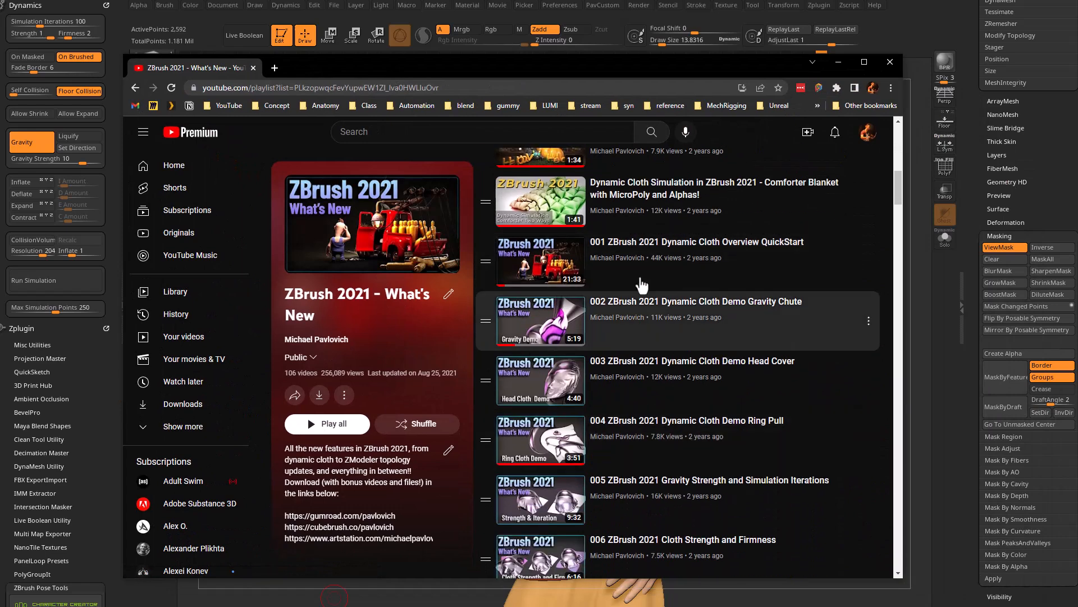
{"action": "scroll", "coordinate": [684, 297], "scroll_direction": "down", "scroll_amount": 5}
{"action": "scroll", "coordinate": [644, 356], "scroll_direction": "up", "scroll_amount": 1}
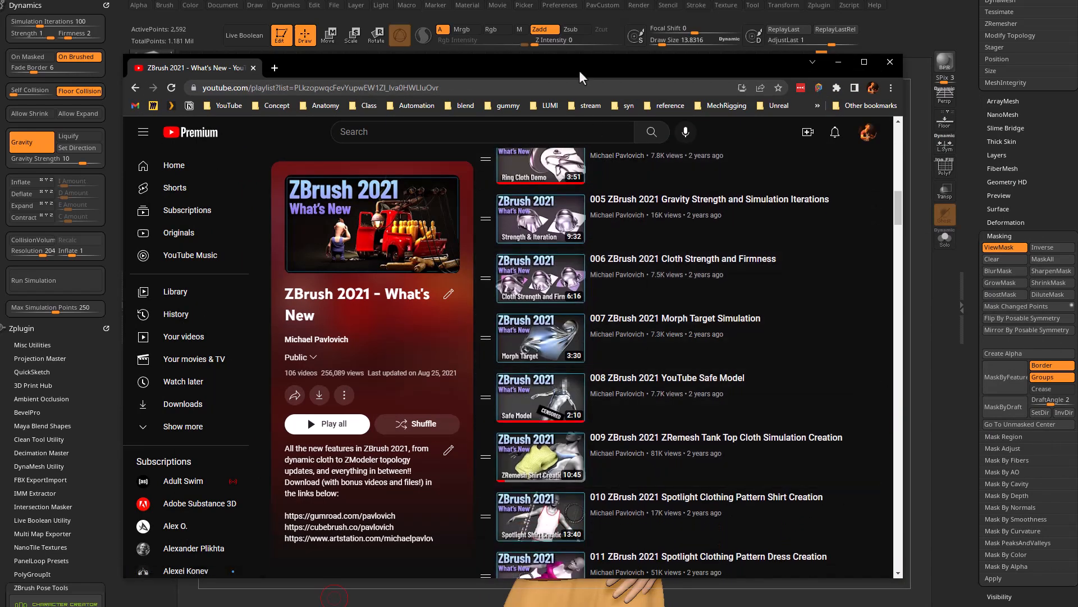
{"action": "key", "text": "alt+Tab"}
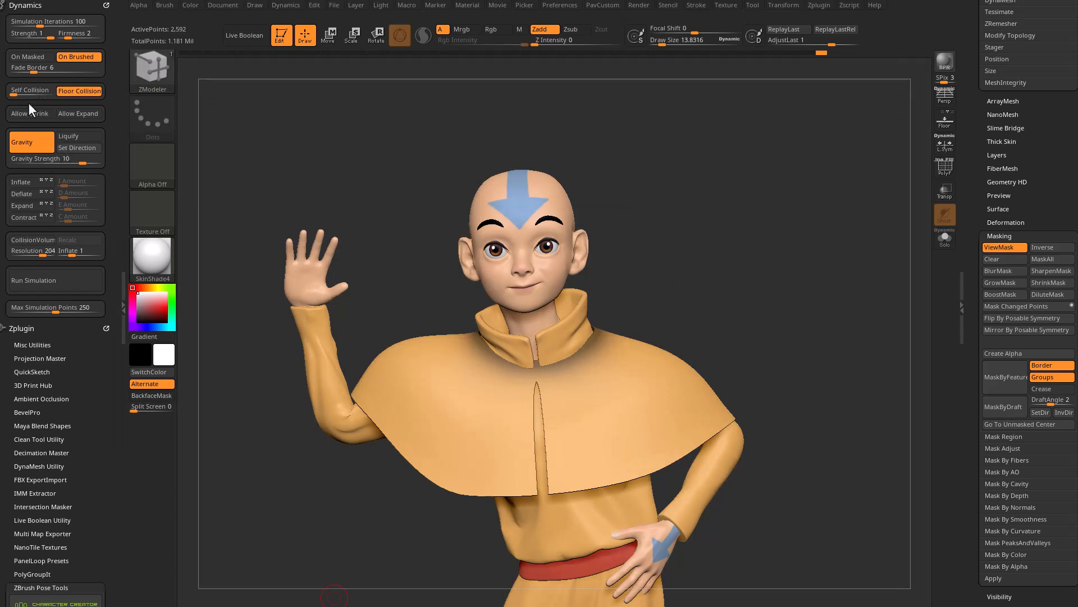
- Enable CollisionVolume for the cloth simulation and set its Inflate value to about 0.23
{"action": "left_click", "coordinate": [37, 237]}
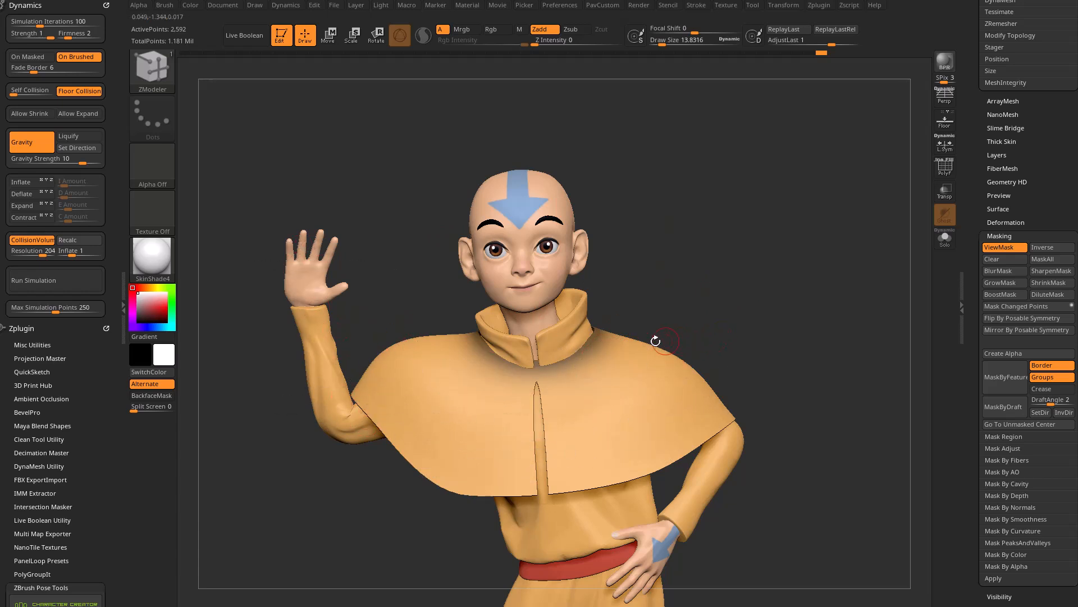
{"action": "left_click", "coordinate": [71, 254]}
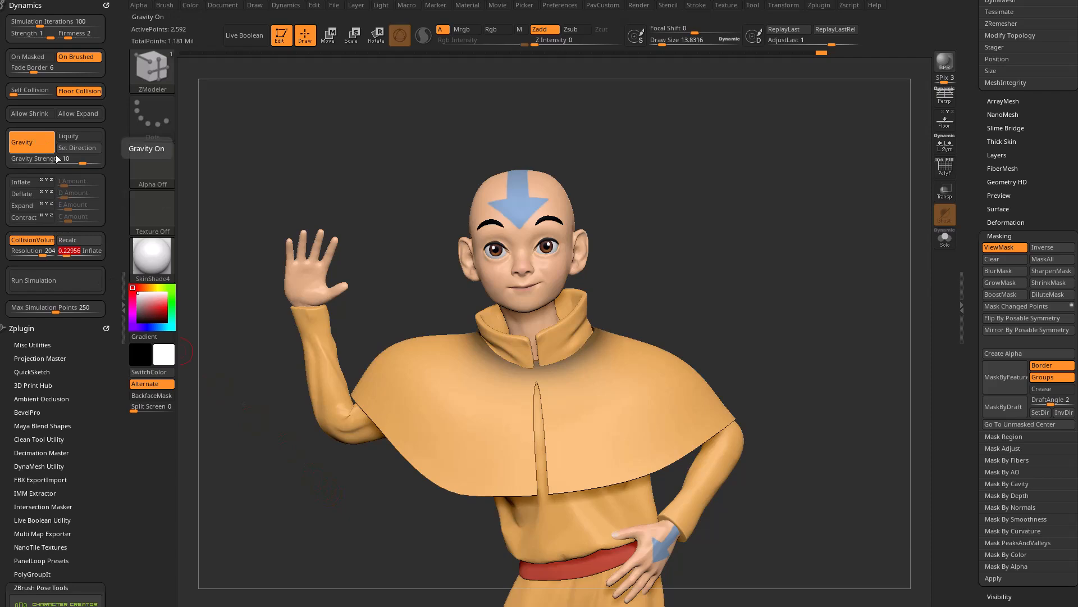
- Set the Gravity Strength to about 1.32 and run the cloth simulation so the cloak drapes over the arms
{"action": "left_click_drag", "start_coordinate": [723, 282], "coordinate": [495, 331]}
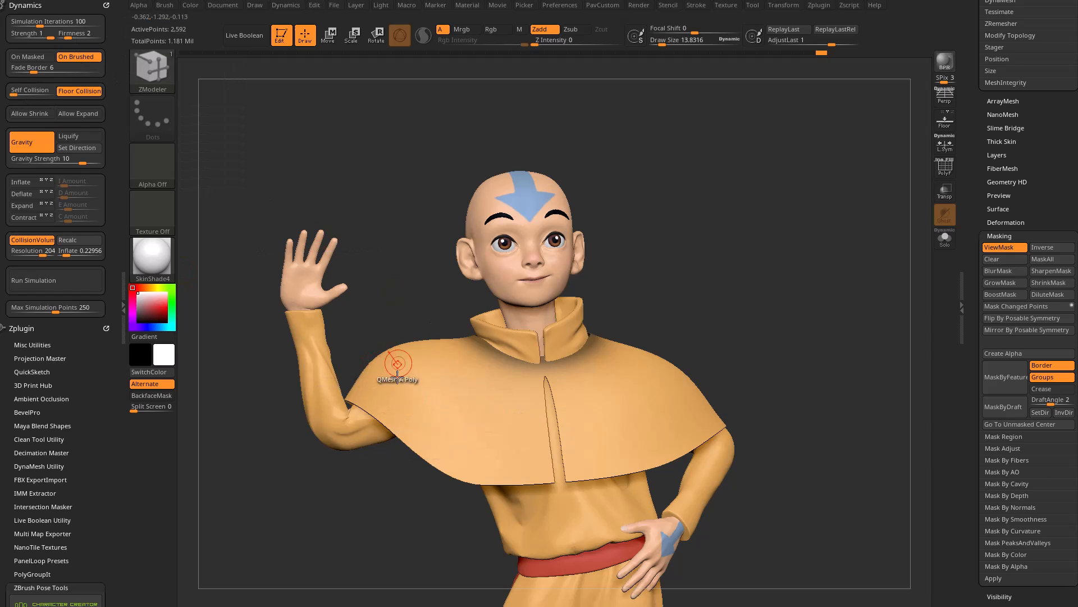
{"action": "left_click_drag", "start_coordinate": [621, 313], "coordinate": [681, 292]}
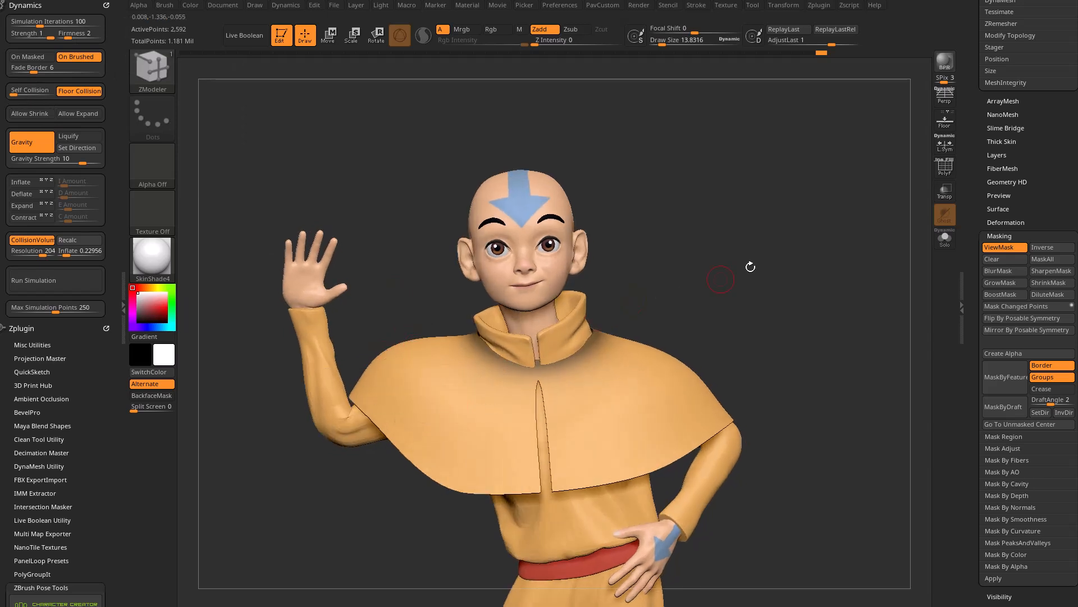
{"action": "left_click", "coordinate": [945, 168]}
{"action": "left_click", "coordinate": [945, 167]}
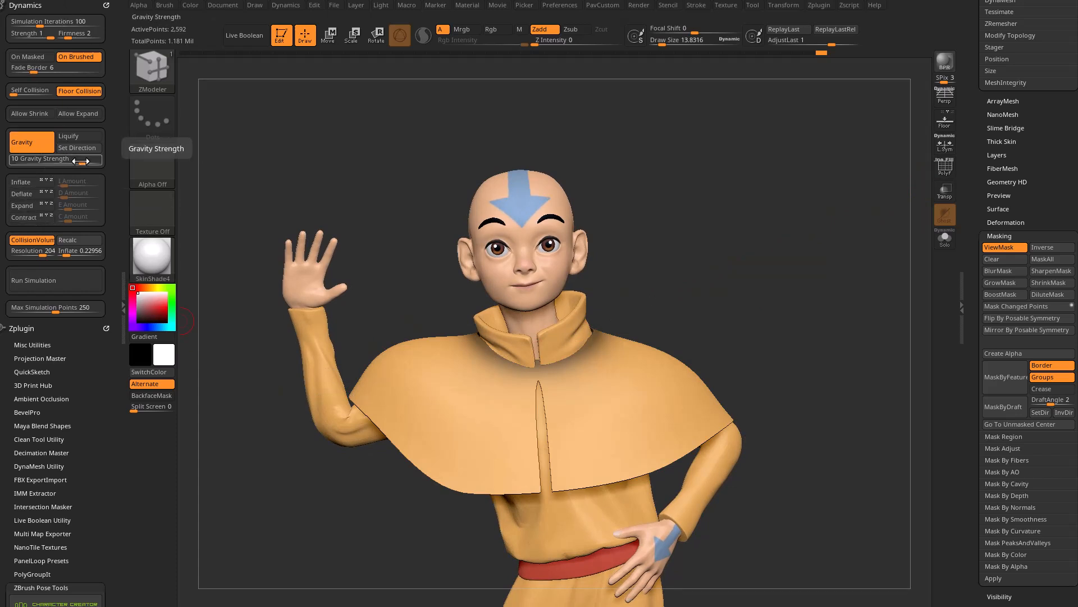
{"action": "left_click_drag", "start_coordinate": [80, 161], "coordinate": [75, 163]}
{"action": "left_click", "coordinate": [33, 159]}
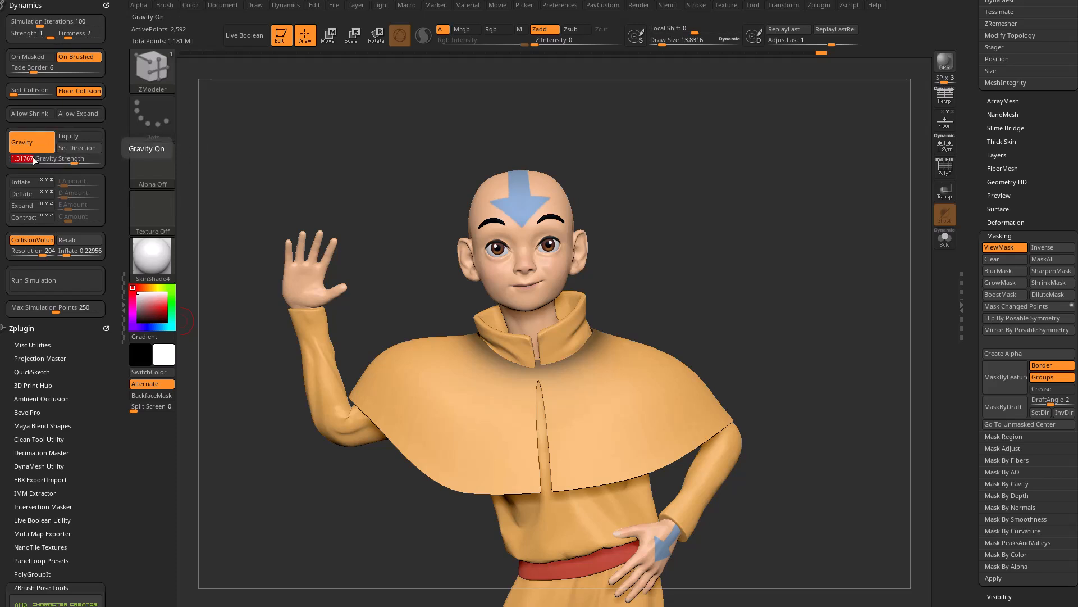
{"action": "left_click", "coordinate": [50, 280]}
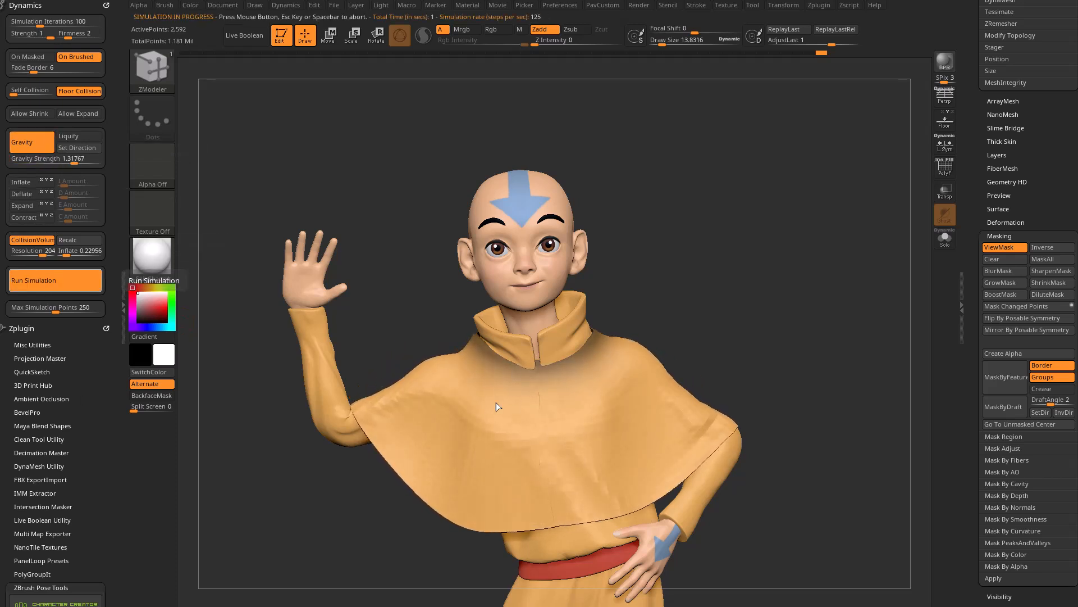
{"action": "left_click_drag", "start_coordinate": [715, 296], "coordinate": [757, 286]}
- Clear the mask from the cloak and set the brush Draw Size to about 46
{"action": "left_click_drag", "start_coordinate": [710, 244], "coordinate": [770, 322], "text": "ctrl"}
{"action": "mouse_move", "coordinate": [752, 266]}
{"action": "left_mouse_down"}
{"action": "mouse_move", "coordinate": [753, 291]}
{"action": "mouse_move", "coordinate": [723, 281]}
{"action": "left_mouse_up"}
{"action": "key", "text": "s"}
{"action": "left_click_drag", "start_coordinate": [485, 373], "coordinate": [495, 367]}
{"action": "key", "text": "ctrl+shift+z"}
{"action": "key", "text": "ctrl+shift+z"}
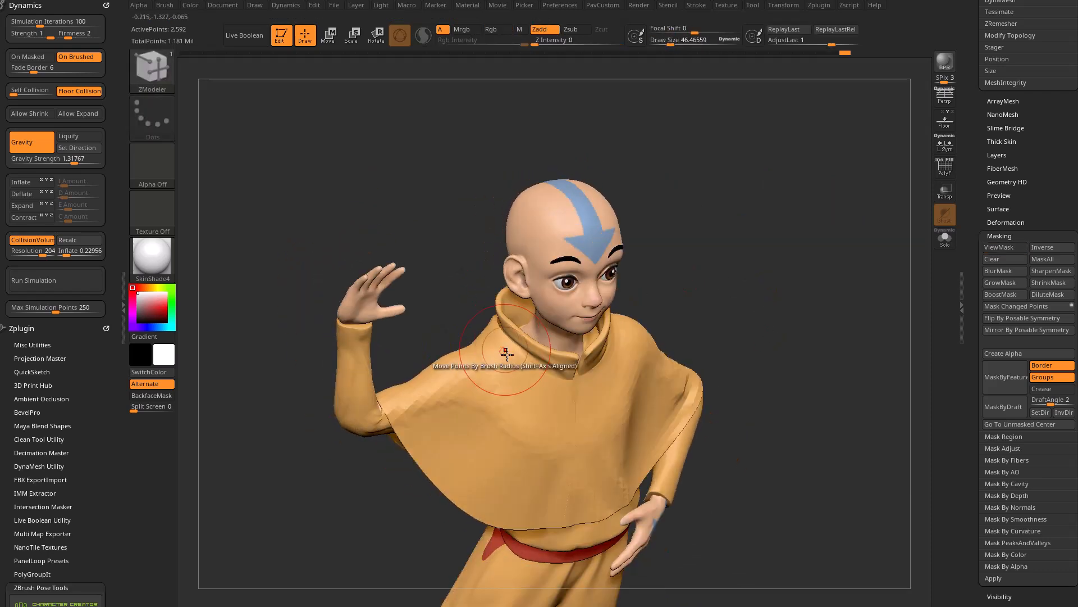
{"action": "left_click_drag", "start_coordinate": [682, 305], "coordinate": [672, 284]}
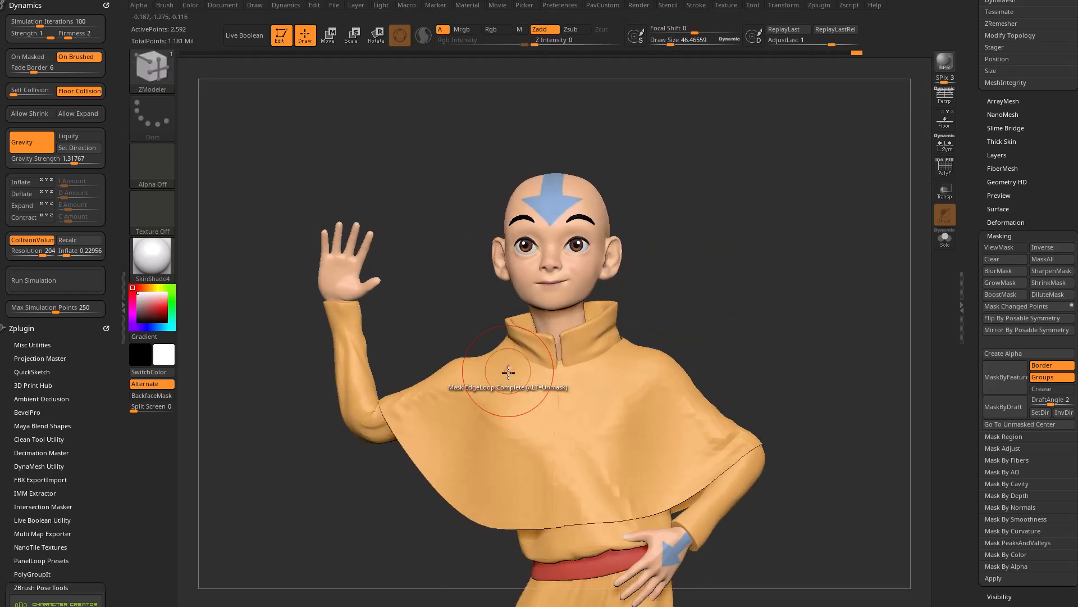
- Reshape the draped cloak with the Move brush and smooth its rough areas across the front, shoulders and back
{"action": "key", "text": "b"}
{"action": "key", "text": "m"}
{"action": "key", "text": "v"}
{"action": "left_click_drag", "start_coordinate": [646, 337], "coordinate": [697, 337]}
{"action": "key", "text": "s"}
{"action": "left_click_drag", "start_coordinate": [538, 362], "coordinate": [528, 368]}
{"action": "left_click_drag", "start_coordinate": [612, 328], "coordinate": [669, 323]}
{"action": "left_click_drag", "start_coordinate": [471, 340], "coordinate": [401, 328], "text": "shift"}
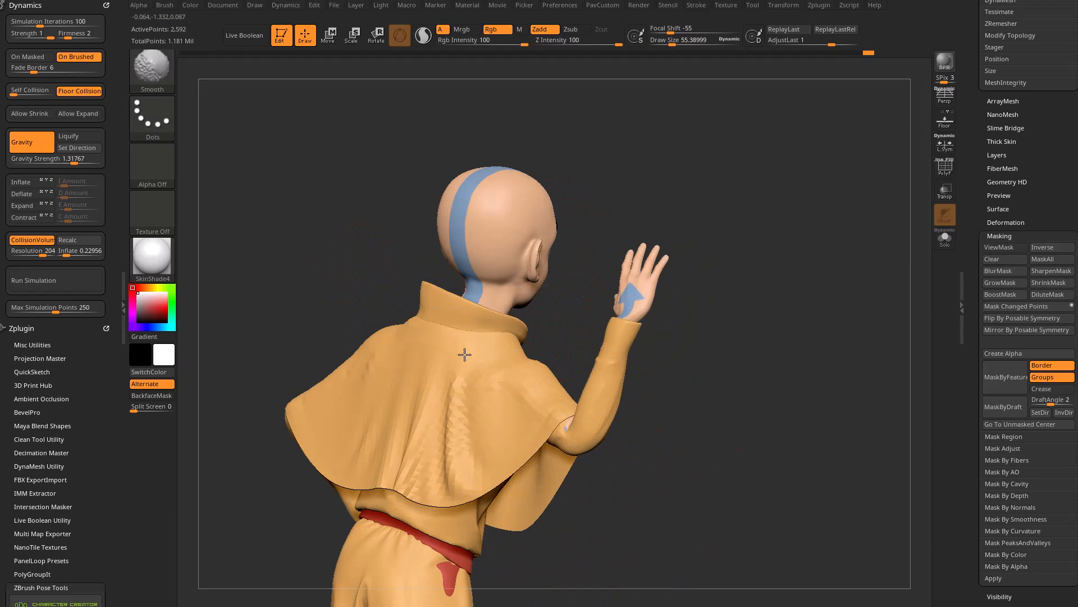
{"action": "mouse_move", "coordinate": [542, 315]}
{"action": "left_mouse_down"}
{"action": "mouse_move", "coordinate": [536, 360]}
{"action": "mouse_move", "coordinate": [551, 375]}
{"action": "left_mouse_up"}
{"action": "left_click_drag", "start_coordinate": [809, 274], "coordinate": [653, 289]}
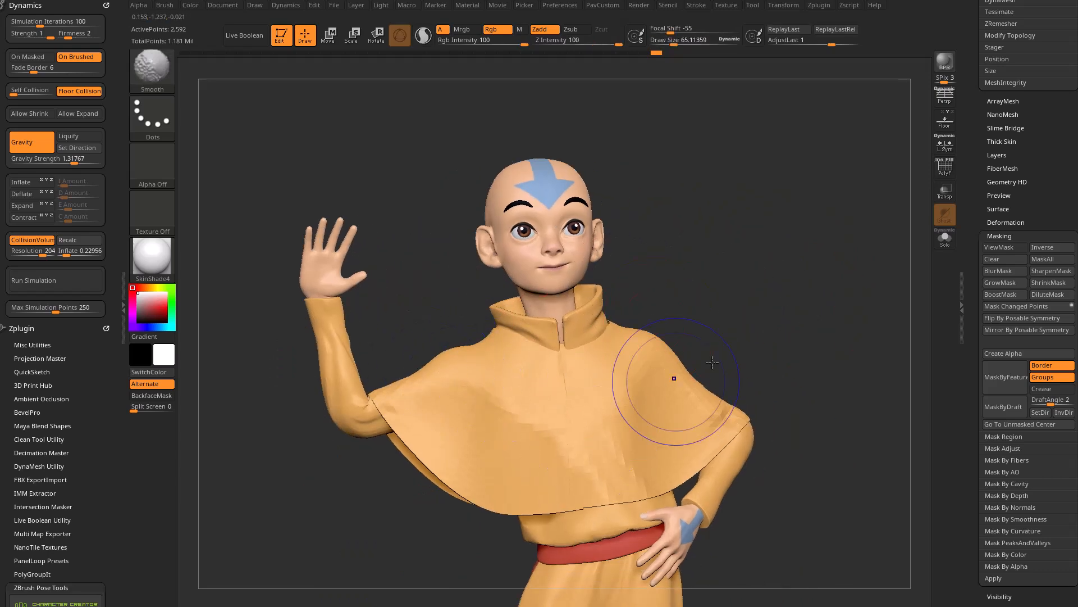
- Raise the cloak to subdivision level 2 and sculpt folds near the bent elbow with the Standard brush at a Draw Size of about 15
{"action": "left_click_drag", "start_coordinate": [979, 281], "coordinate": [983, 352]}
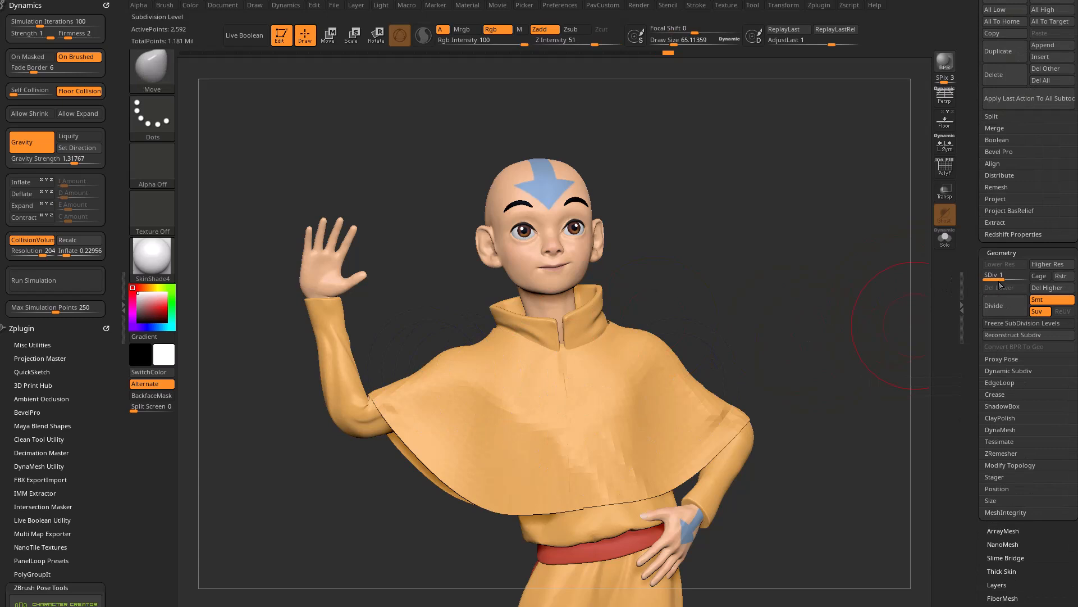
{"action": "left_click_drag", "start_coordinate": [1006, 276], "coordinate": [1019, 276]}
{"action": "mouse_move", "coordinate": [726, 331]}
{"action": "left_mouse_down", "text": "alt"}
{"action": "mouse_move", "coordinate": [699, 305]}
{"action": "mouse_move", "coordinate": [634, 367]}
{"action": "left_mouse_up", "text": "alt"}
{"action": "key", "text": "s"}
{"action": "mouse_move", "coordinate": [569, 437]}
{"action": "left_mouse_down"}
{"action": "mouse_move", "coordinate": [560, 436]}
{"action": "mouse_move", "coordinate": [573, 416]}
{"action": "left_mouse_up"}
{"action": "key", "text": "s"}
{"action": "left_click_drag", "start_coordinate": [736, 388], "coordinate": [576, 420]}
{"action": "mouse_move", "coordinate": [751, 303]}
{"action": "left_mouse_down", "text": "alt"}
{"action": "mouse_move", "coordinate": [631, 357]}
{"action": "mouse_move", "coordinate": [577, 428]}
{"action": "left_mouse_up", "text": "alt"}
{"action": "key", "text": "s"}
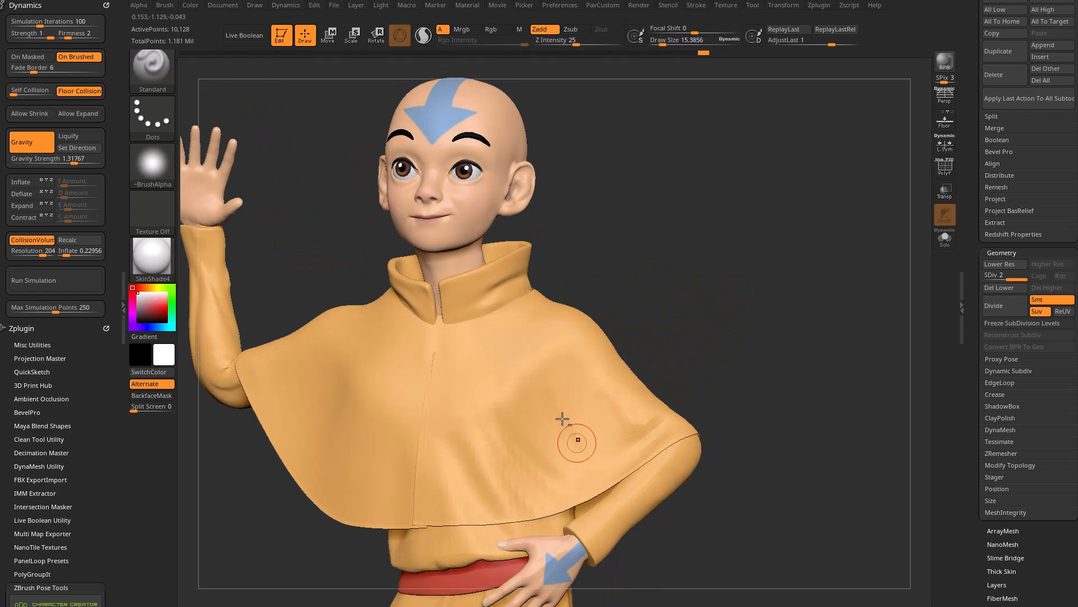
{"action": "left_click_drag", "start_coordinate": [730, 371], "coordinate": [658, 393]}
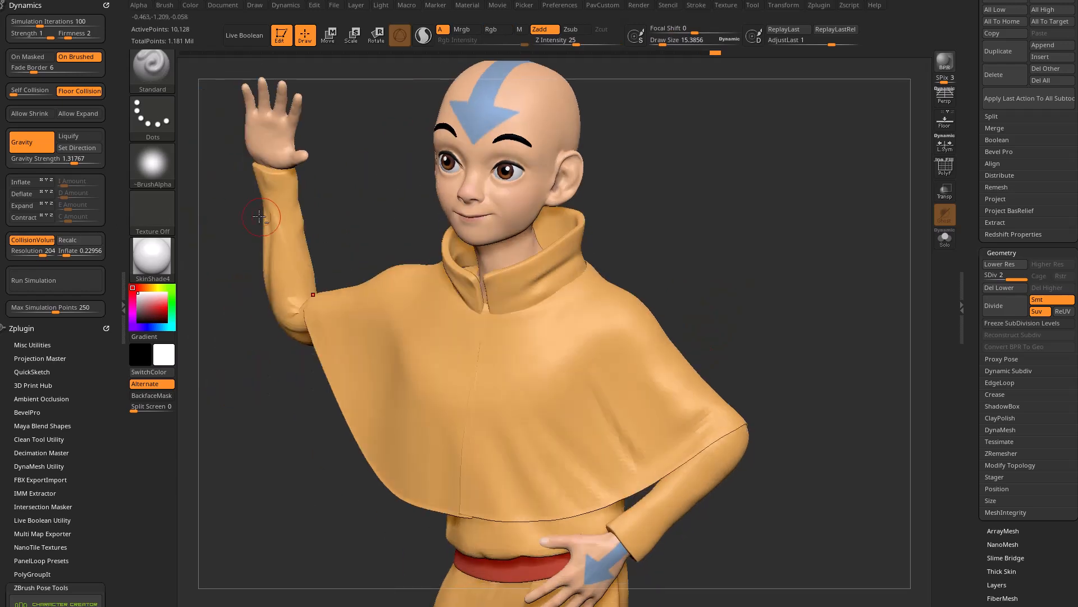
- Select the Pinch brush and open its Elasticity settings in the Brush palette
{"action": "key", "text": "b"}
{"action": "key", "text": "p"}
{"action": "key", "text": "i"}
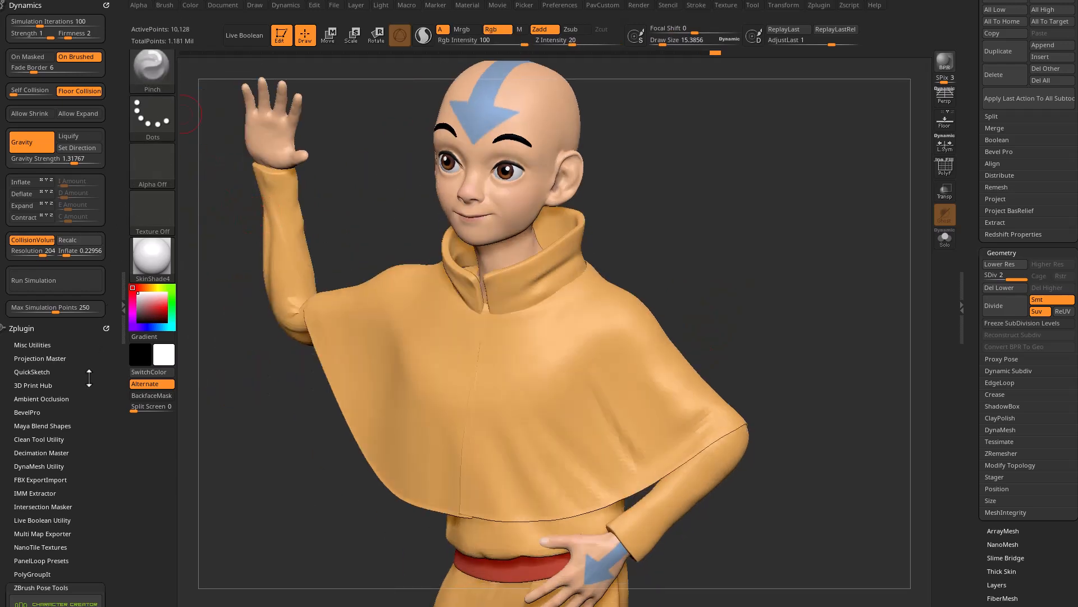
{"action": "left_click_drag", "start_coordinate": [87, 447], "coordinate": [98, 135]}
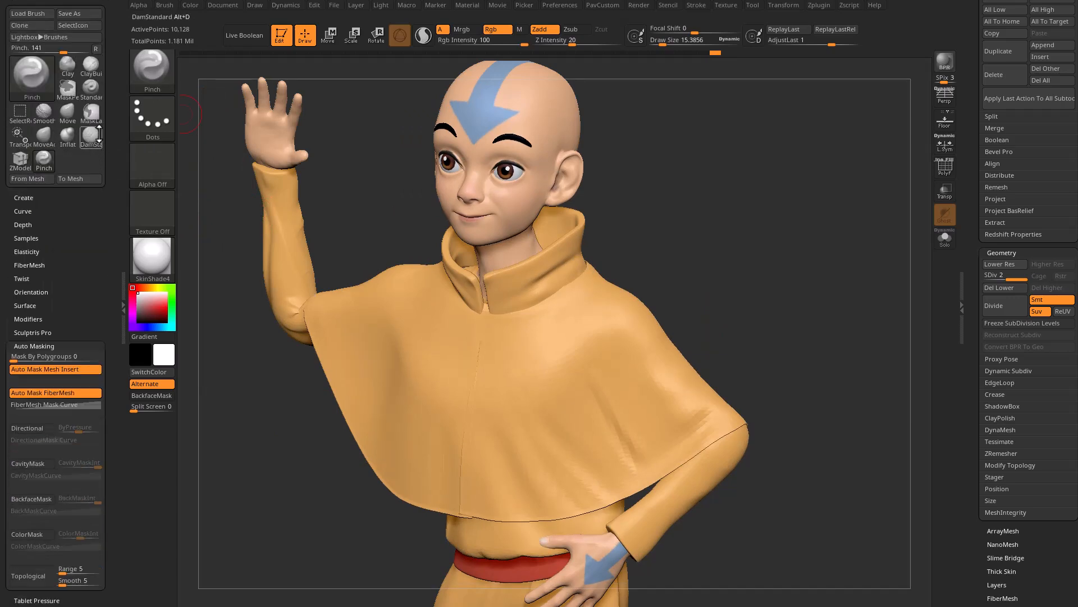
{"action": "left_click", "coordinate": [34, 343], "text": "shift"}
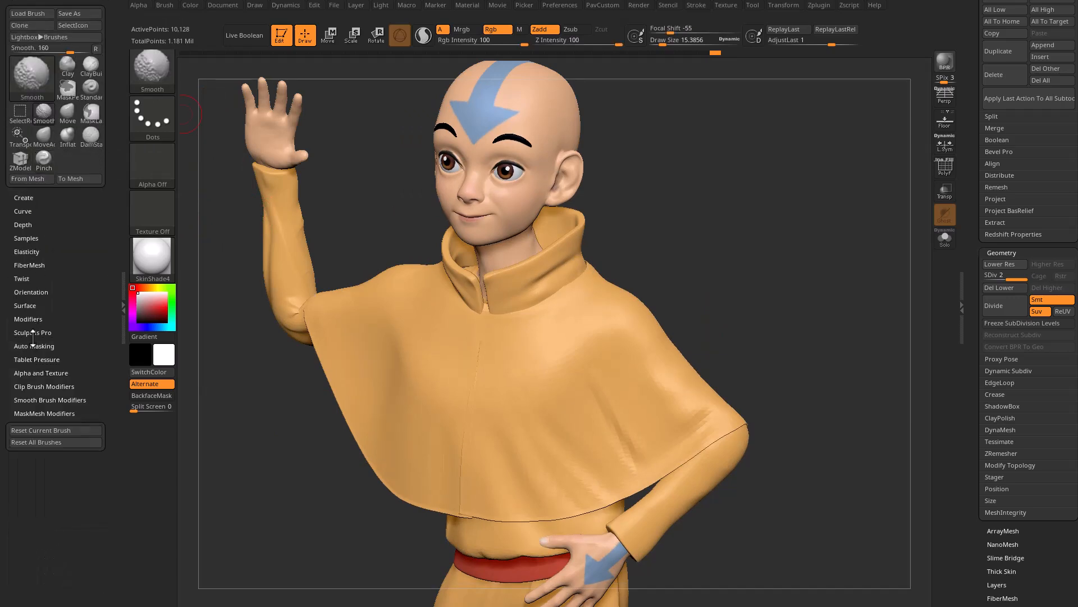
{"action": "left_click", "coordinate": [27, 252], "text": "shift"}
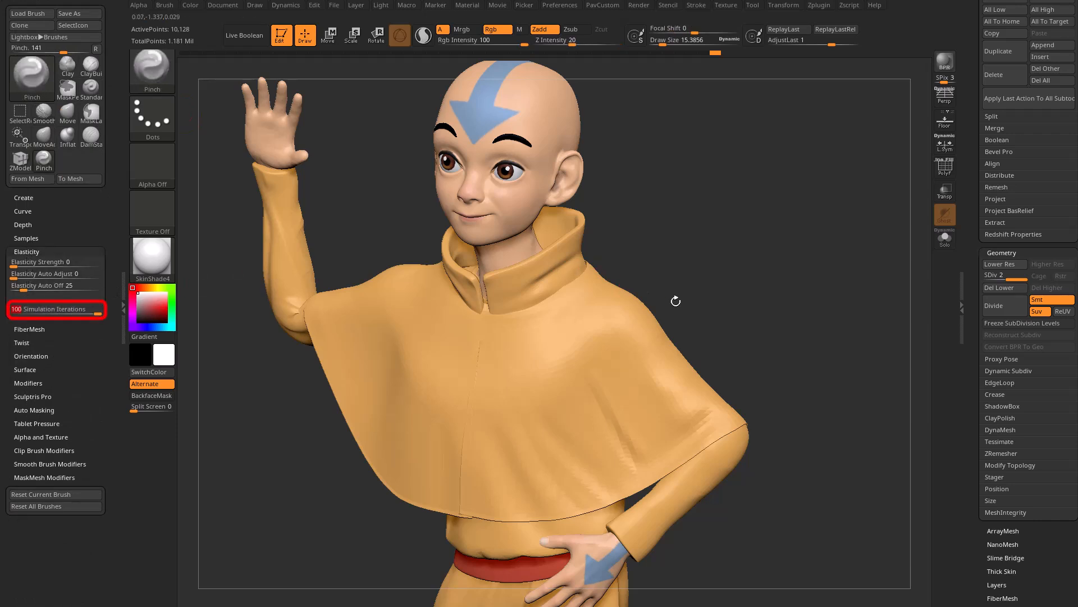
- Try brushing simulated wrinkles into the front of the cloak with the Pinch brush, and undo them
{"action": "left_click_drag", "start_coordinate": [669, 298], "coordinate": [645, 271], "text": "alt"}
{"action": "key", "text": "s"}
{"action": "mouse_move", "coordinate": [577, 400]}
{"action": "left_mouse_down"}
{"action": "mouse_move", "coordinate": [590, 396]}
{"action": "mouse_move", "coordinate": [605, 432]}
{"action": "left_mouse_up"}
{"action": "left_click_drag", "start_coordinate": [722, 301], "coordinate": [710, 353]}
{"action": "mouse_move", "coordinate": [598, 399]}
{"action": "left_mouse_down"}
{"action": "mouse_move", "coordinate": [583, 409]}
{"action": "mouse_move", "coordinate": [574, 380]}
{"action": "left_mouse_up"}
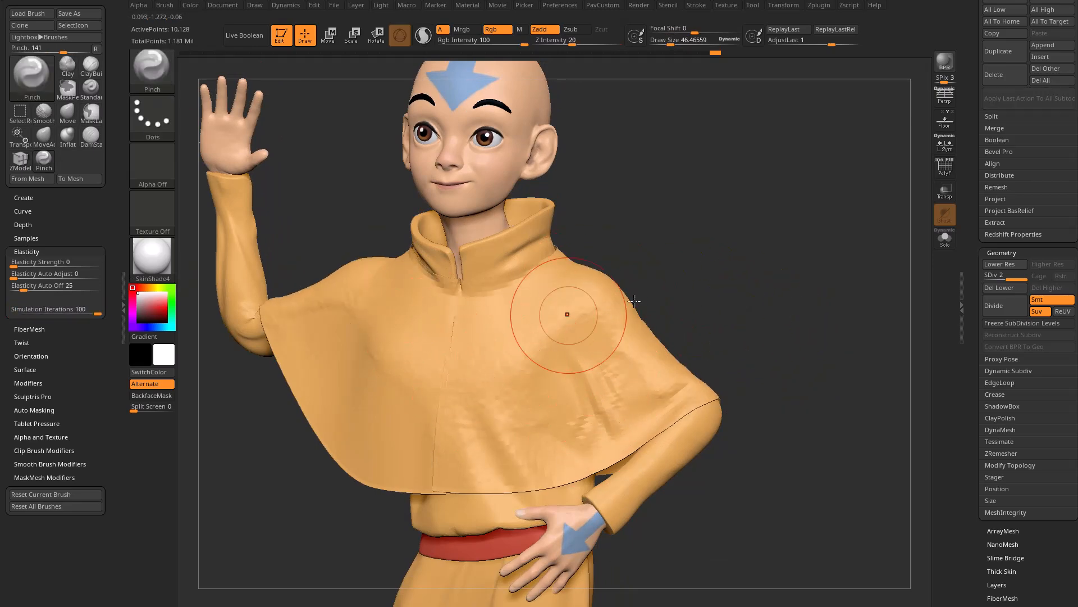
{"action": "key", "text": "ctrl+z"}
- Sculpt the cloak folds running toward the bent elbow with the Standard brush and smooth them
{"action": "left_click_drag", "start_coordinate": [72, 236], "coordinate": [55, 457]}
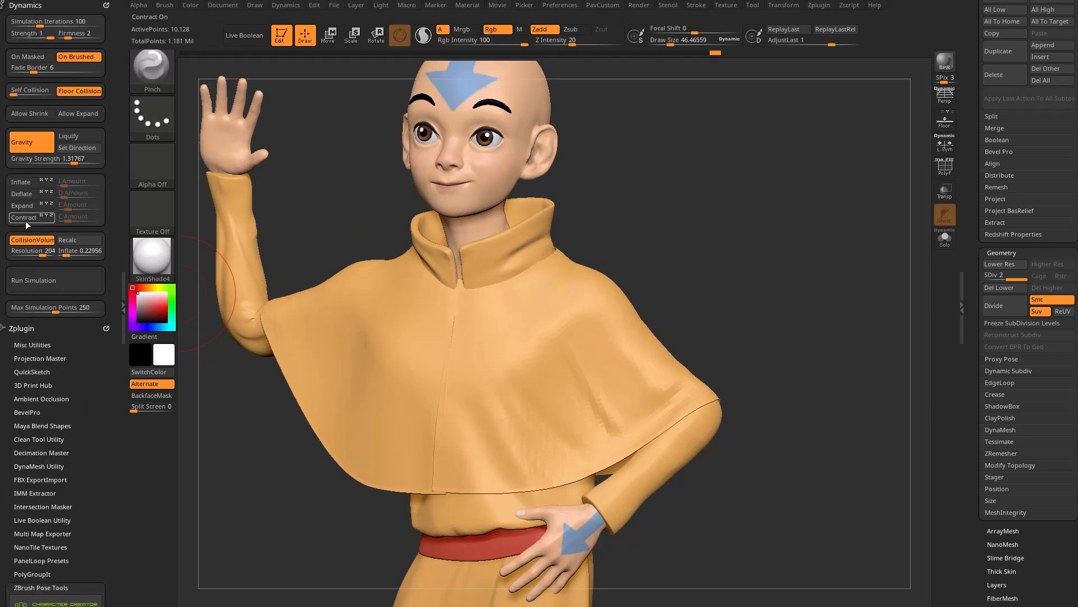
{"action": "scroll", "coordinate": [62, 225], "scroll_direction": "up", "scroll_amount": 10}
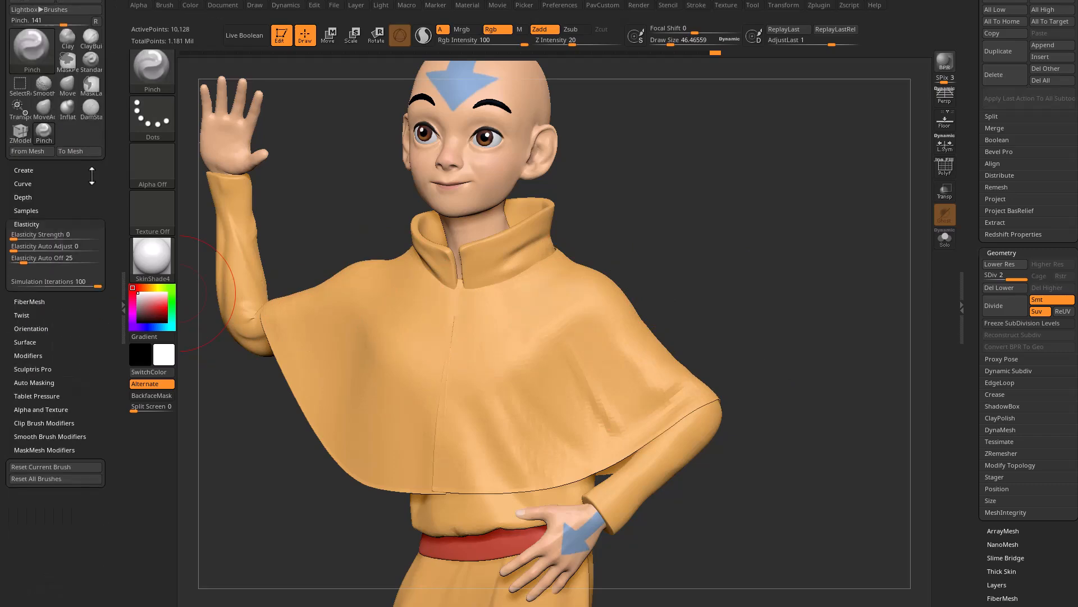
{"action": "left_click_drag", "start_coordinate": [567, 249], "coordinate": [631, 274]}
{"action": "right_click_drag", "start_coordinate": [599, 423], "coordinate": [666, 334]}
{"action": "mouse_move", "coordinate": [704, 285]}
{"action": "right_mouse_down", "text": "alt"}
{"action": "mouse_move", "coordinate": [716, 290]}
{"action": "mouse_move", "coordinate": [725, 269]}
{"action": "mouse_move", "coordinate": [570, 364]}
{"action": "right_mouse_up", "text": "alt"}
{"action": "key", "text": "b"}
{"action": "key", "text": "s"}
{"action": "key", "text": "t"}
{"action": "mouse_move", "coordinate": [645, 404]}
{"action": "right_mouse_down", "text": "ctrl"}
{"action": "mouse_move", "coordinate": [638, 349]}
{"action": "mouse_move", "coordinate": [705, 267]}
{"action": "mouse_move", "coordinate": [686, 280]}
{"action": "right_mouse_up", "text": "ctrl"}
{"action": "key", "text": "shift"}
- Tighten the folds on the hand-on-hip side of the cloak with the Pinch brush
{"action": "key", "text": "b"}
{"action": "key", "text": "p"}
{"action": "key", "text": "i"}
{"action": "left_click_drag", "start_coordinate": [575, 354], "coordinate": [623, 428]}
{"action": "right_click_drag", "start_coordinate": [742, 313], "coordinate": [710, 305], "text": "ctrl"}
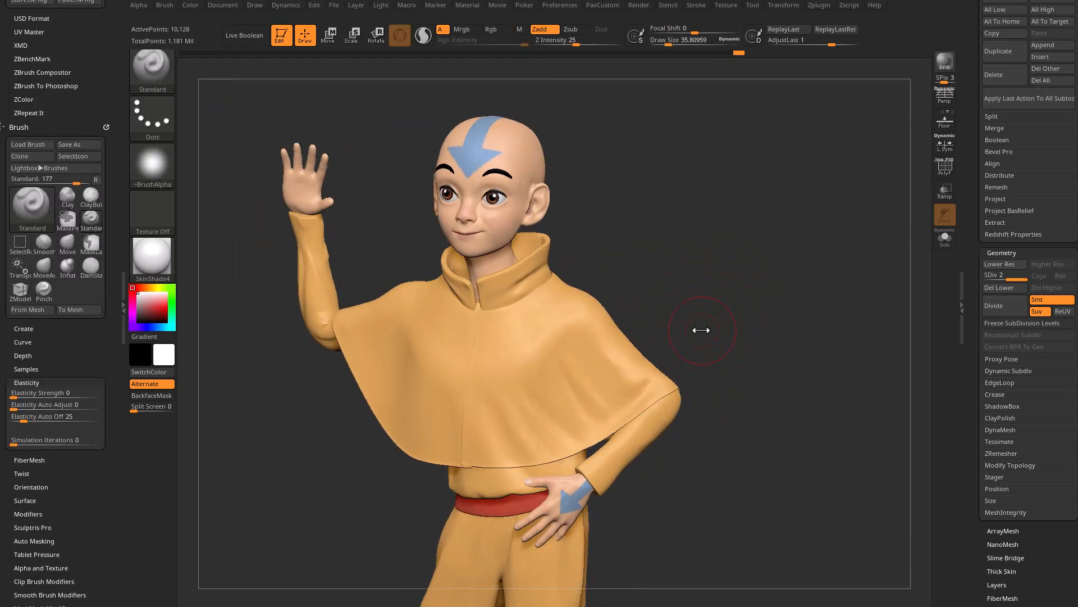
{"action": "right_click_drag", "start_coordinate": [701, 330], "coordinate": [701, 330]}
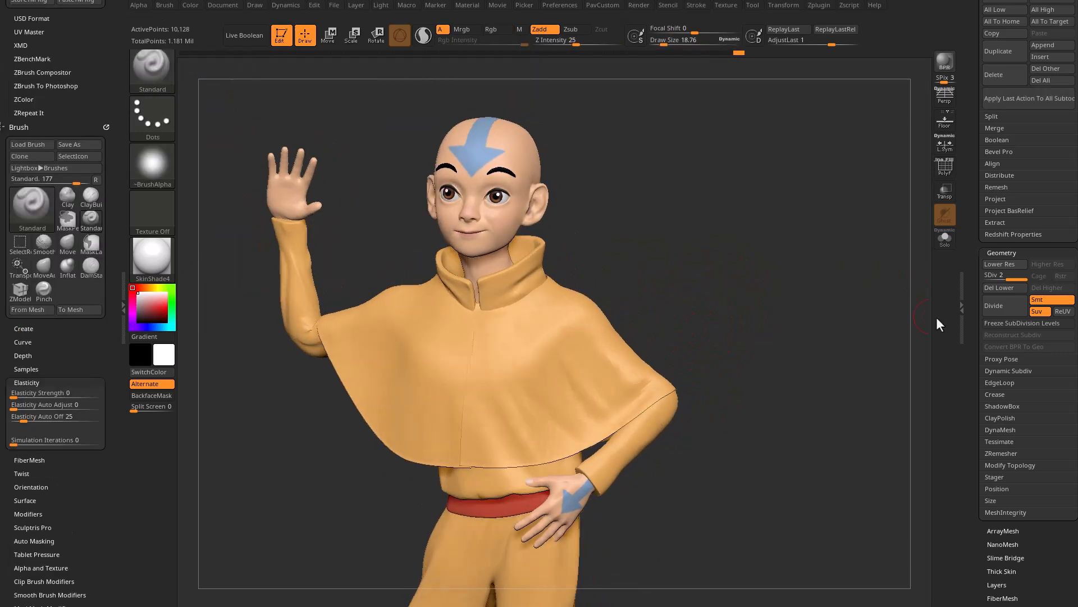
- Save the current record of the Wave pose in ZBrush Pose Tools
{"action": "left_click", "coordinate": [985, 306]}
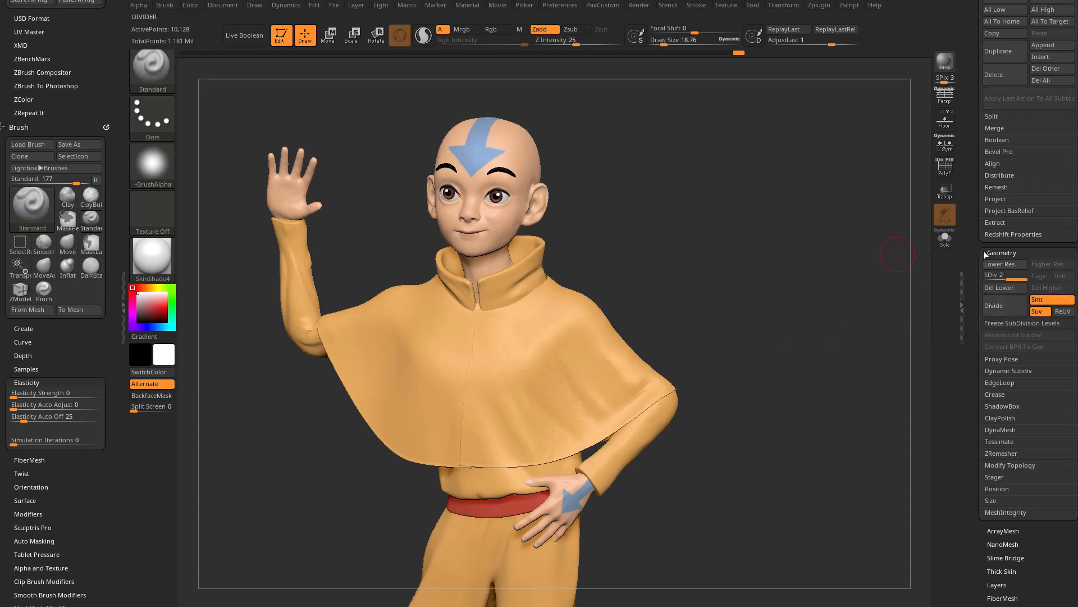
{"action": "left_click_drag", "start_coordinate": [88, 90], "coordinate": [92, 222]}
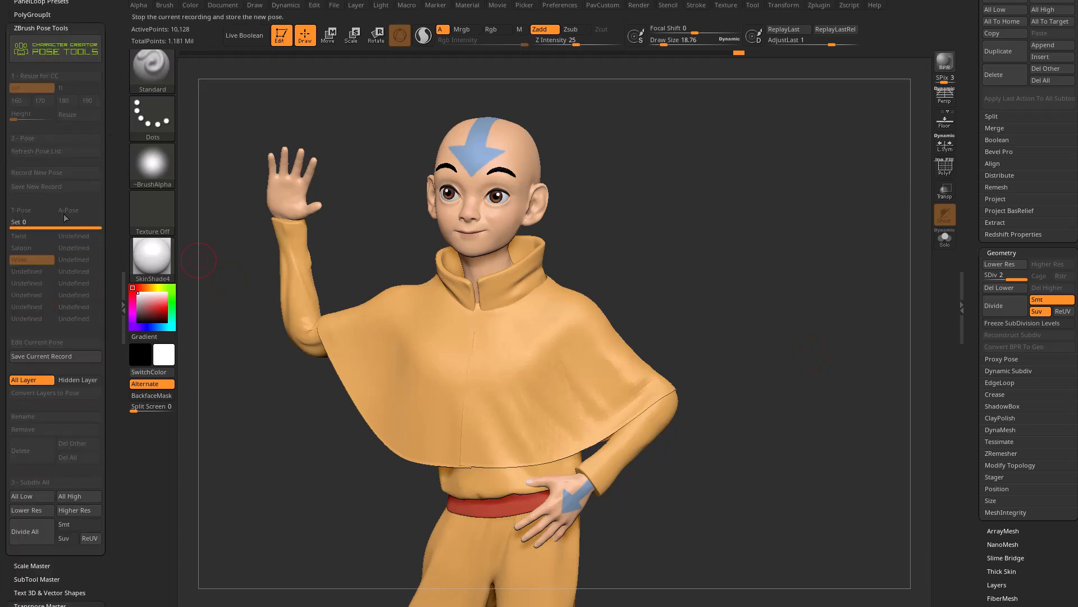
{"action": "left_click", "coordinate": [57, 355]}
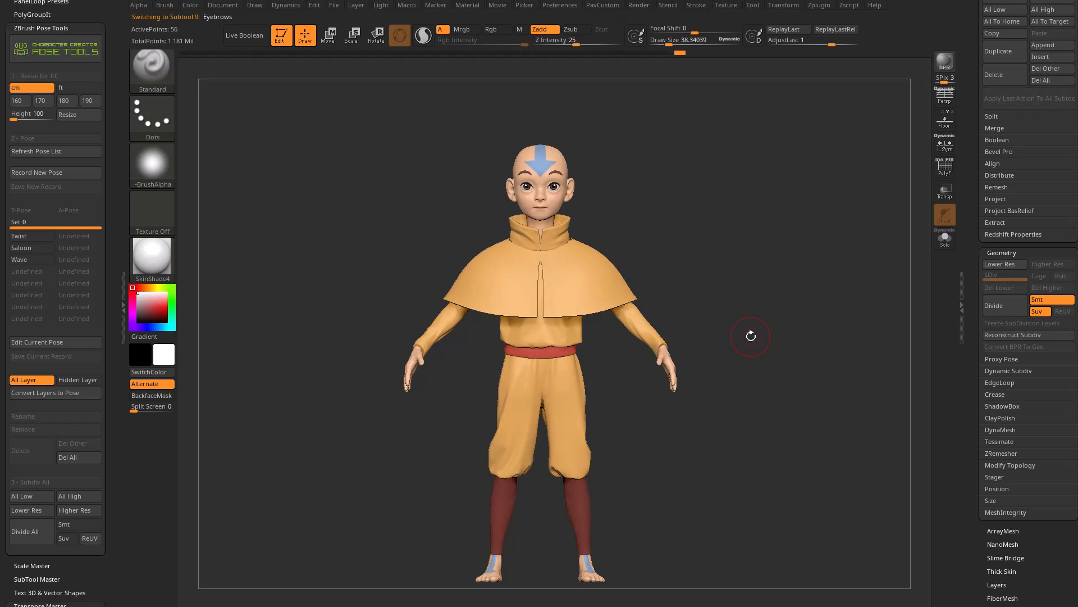
- Select the ClothCloak subtool and subdivide it to level 3
{"action": "left_click", "coordinate": [587, 286], "text": "alt"}
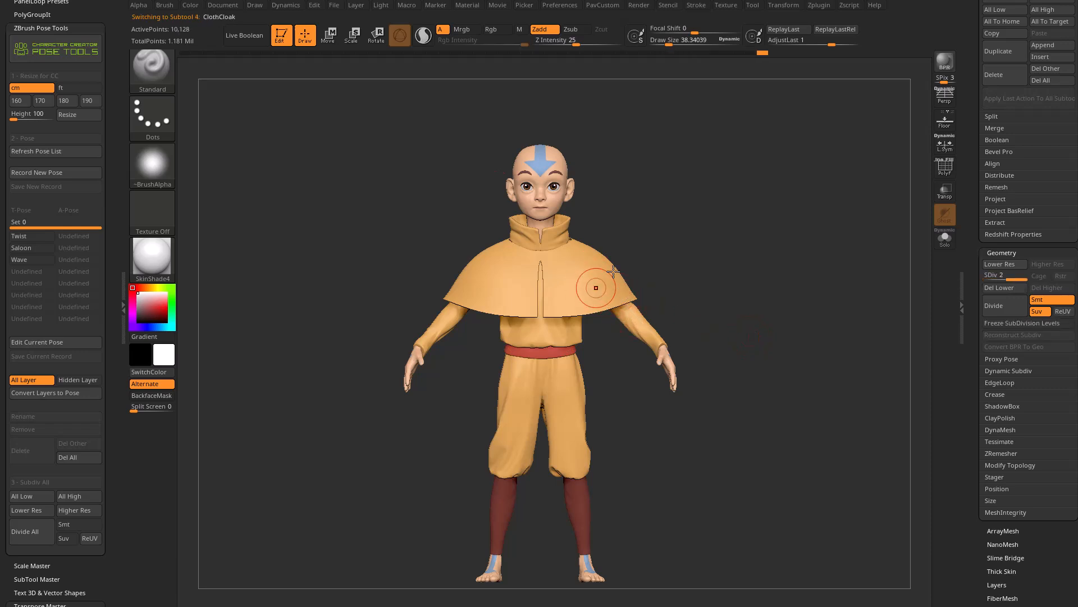
{"action": "left_click_drag", "start_coordinate": [702, 284], "coordinate": [749, 281]}
{"action": "key", "text": "ctrl+d"}
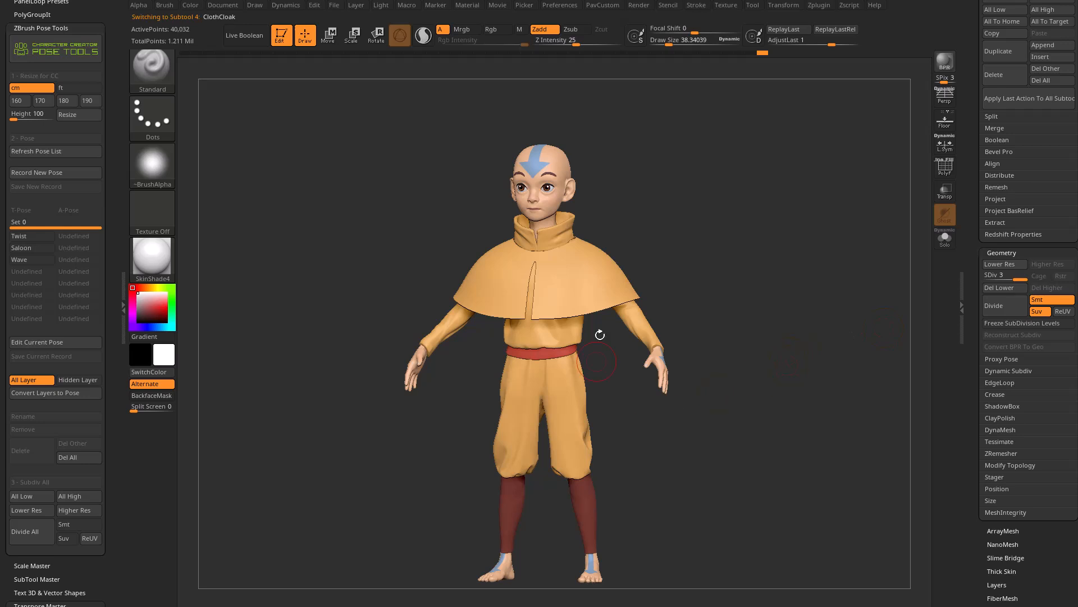
{"action": "left_click_drag", "start_coordinate": [605, 382], "coordinate": [740, 308], "text": "shift"}
- Apply the Wave pose with the subdivided cloak and save the current pose record
{"action": "left_click", "coordinate": [52, 256]}
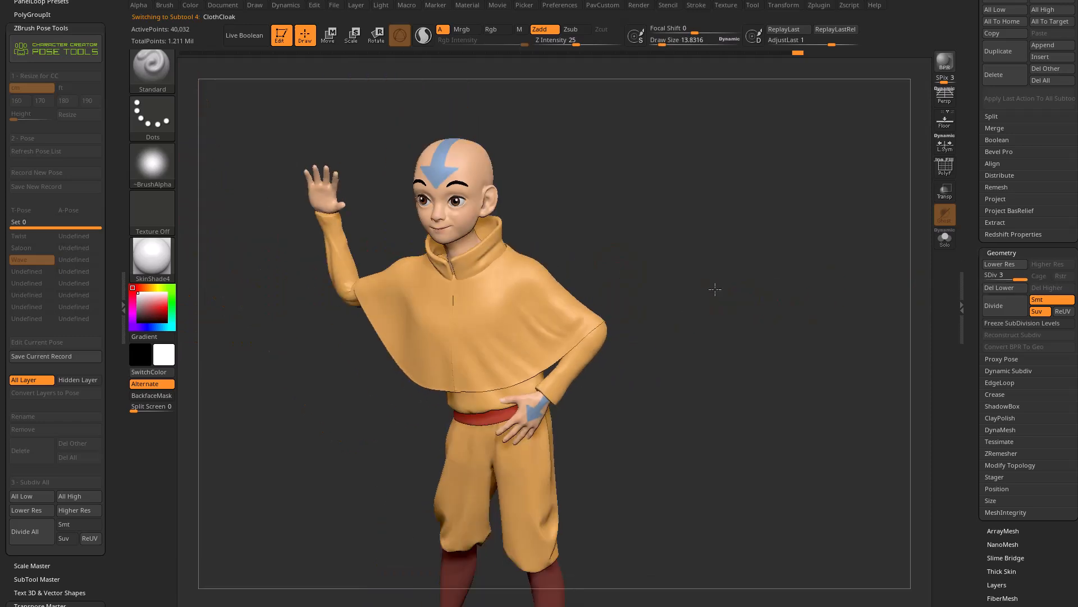
{"action": "left_click", "coordinate": [47, 357]}
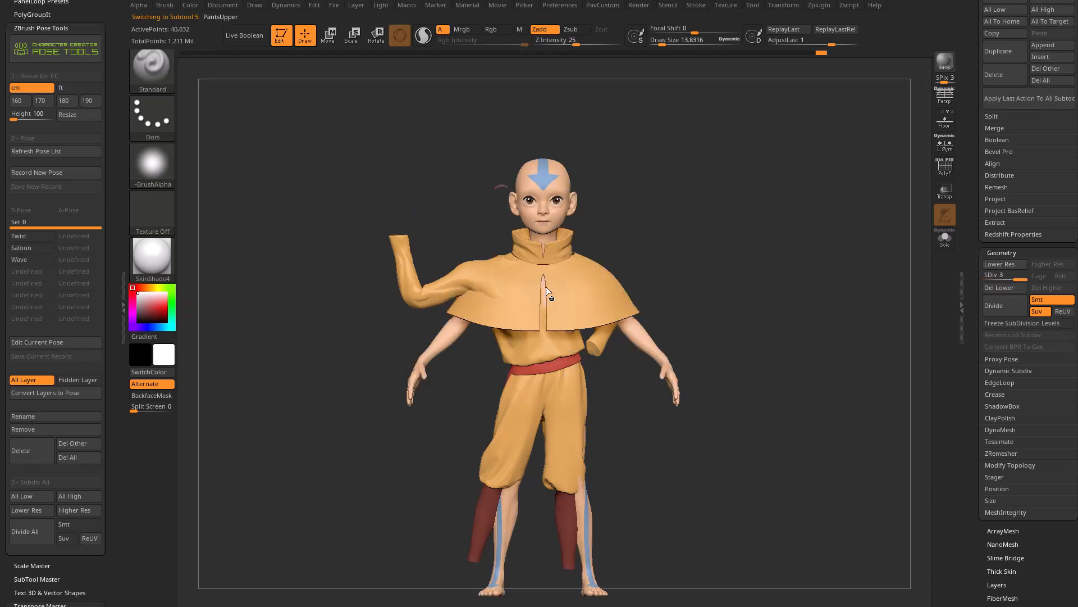
{"action": "key", "text": "s"}
{"action": "mouse_move", "coordinate": [678, 253]}
{"action": "left_mouse_down"}
{"action": "mouse_move", "coordinate": [692, 254]}
{"action": "mouse_move", "coordinate": [679, 251]}
{"action": "left_mouse_up"}
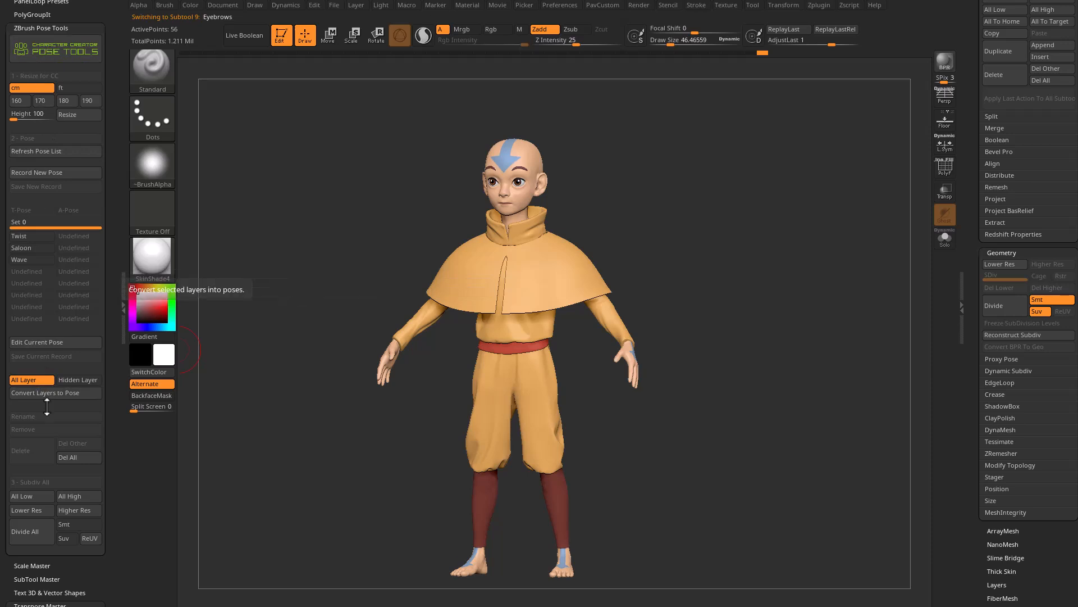
- Try the Subdivide All functions of Pose Tools on all subtools, including Divide All, All Low, Lower Res and Higher Res
{"action": "left_click", "coordinate": [35, 537]}
{"action": "key", "text": "s"}
{"action": "left_click_drag", "start_coordinate": [634, 262], "coordinate": [477, 327]}
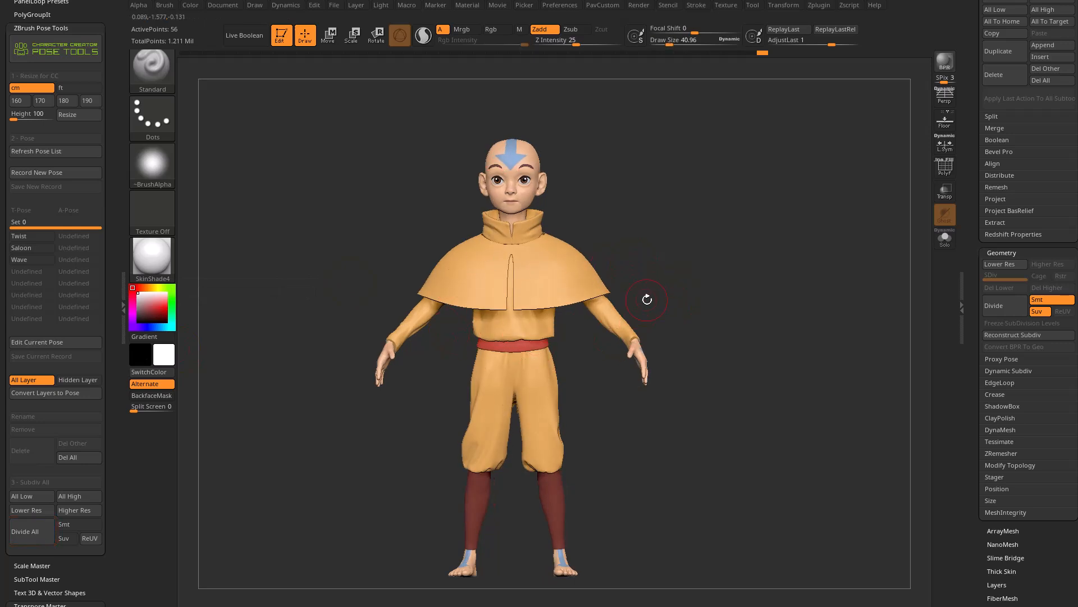
{"action": "mouse_move", "coordinate": [679, 250]}
{"action": "left_mouse_down"}
{"action": "mouse_move", "coordinate": [509, 258]}
{"action": "mouse_move", "coordinate": [682, 260]}
{"action": "left_mouse_up"}
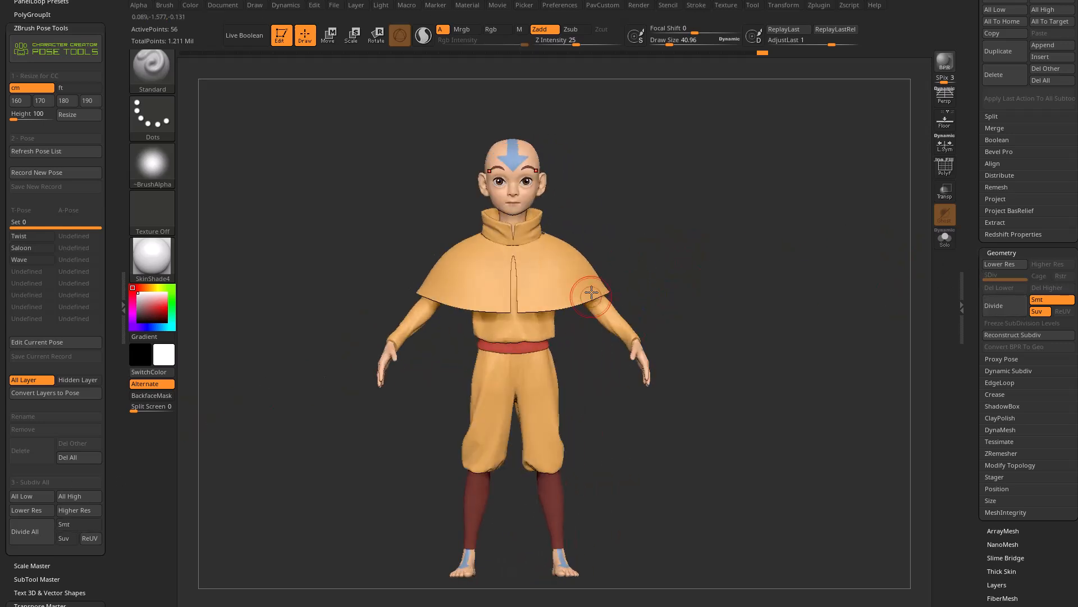
{"action": "left_click_drag", "start_coordinate": [605, 242], "coordinate": [569, 215]}
{"action": "left_click_drag", "start_coordinate": [698, 313], "coordinate": [641, 313]}
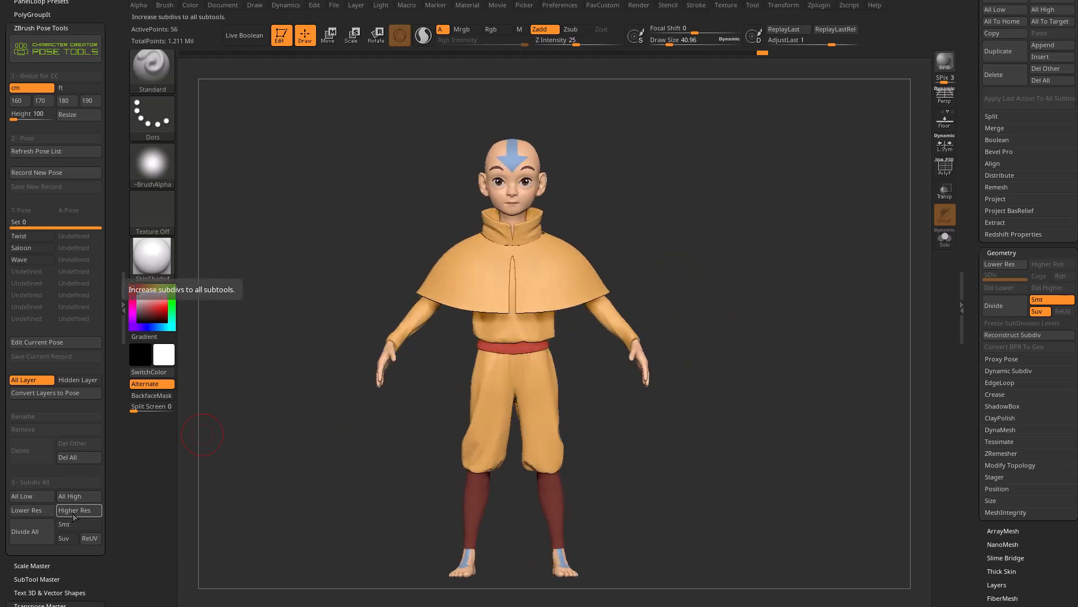
{"action": "left_click", "coordinate": [27, 498]}
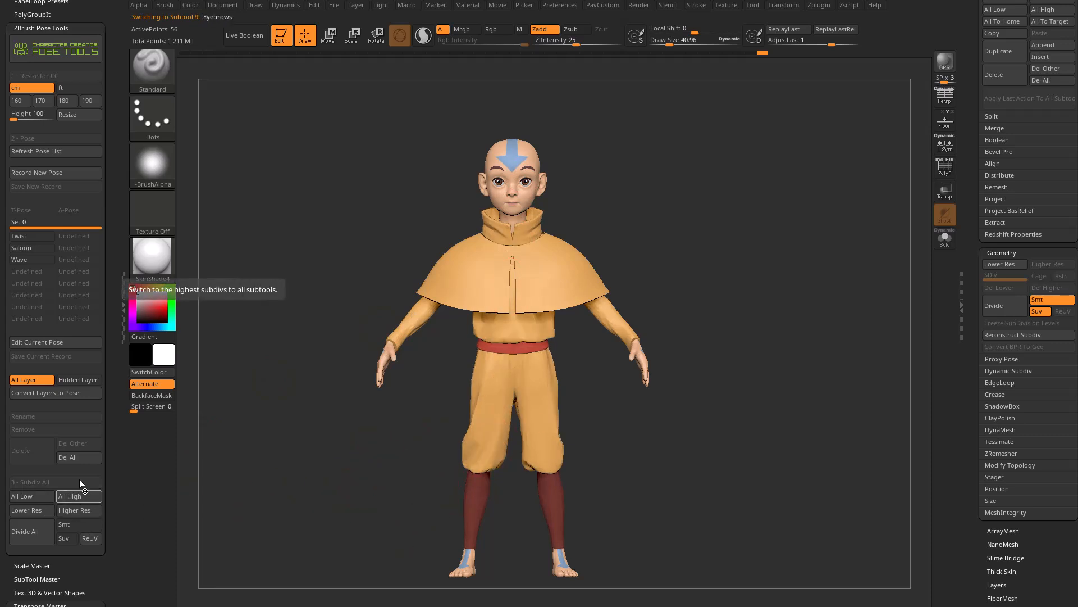
{"action": "left_click", "coordinate": [37, 510]}
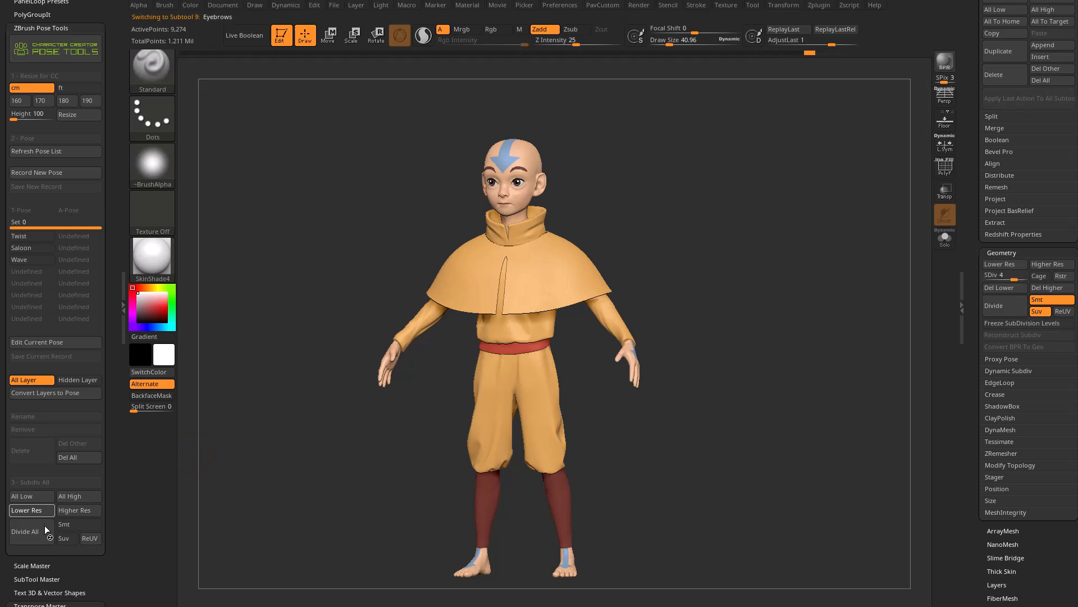
{"action": "left_click", "coordinate": [79, 510]}
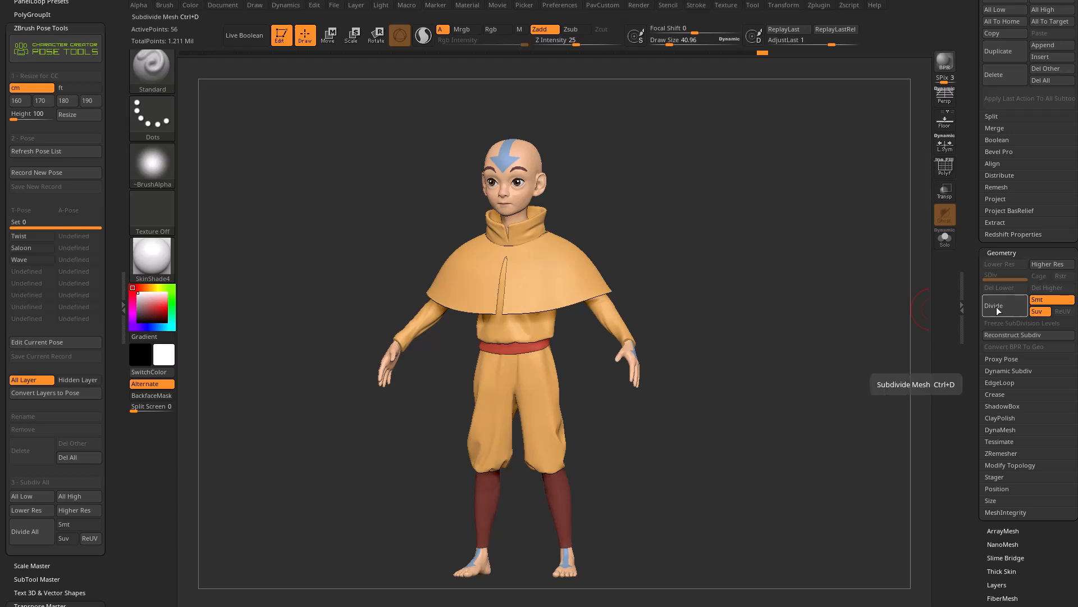
- Display the layers of the current subtool and apply the Wave pose to the character
{"action": "key", "text": "ctrl"}
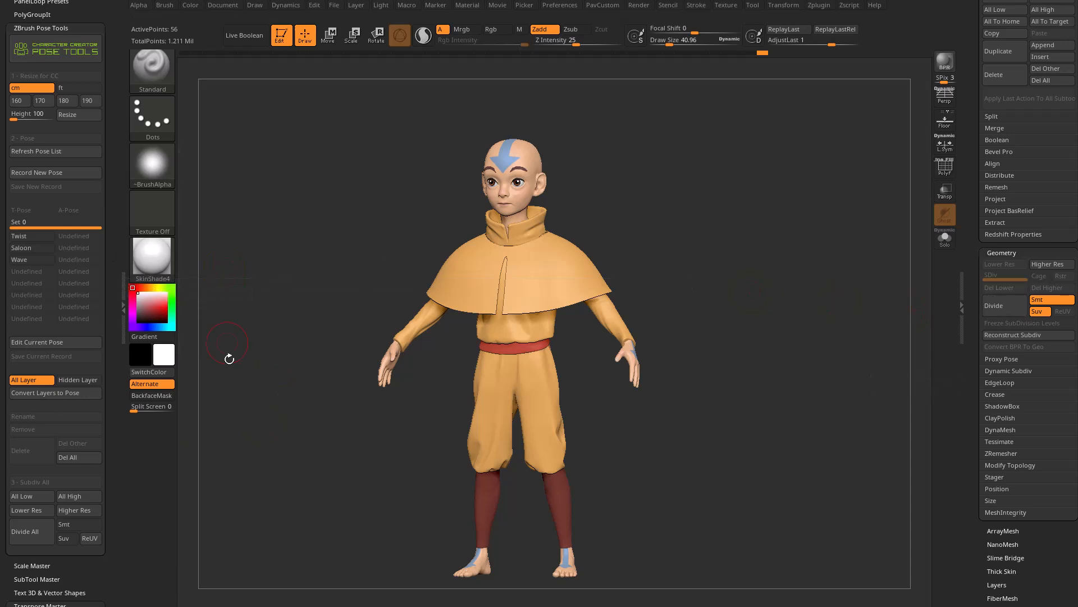
{"action": "left_click_drag", "start_coordinate": [356, 304], "coordinate": [357, 292]}
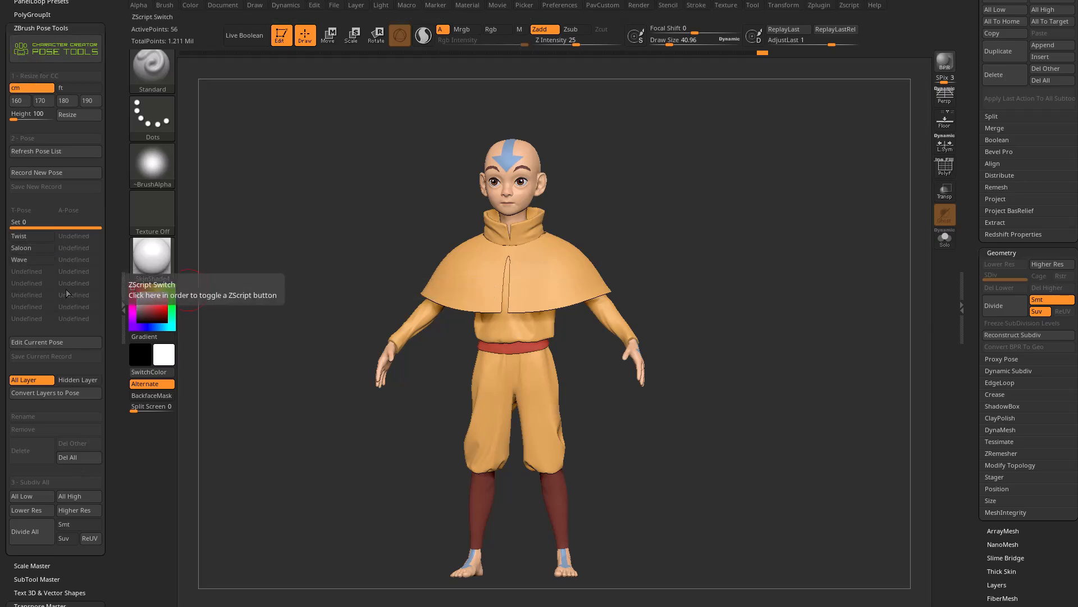
{"action": "scroll", "coordinate": [970, 349], "scroll_direction": "down", "scroll_amount": 8}
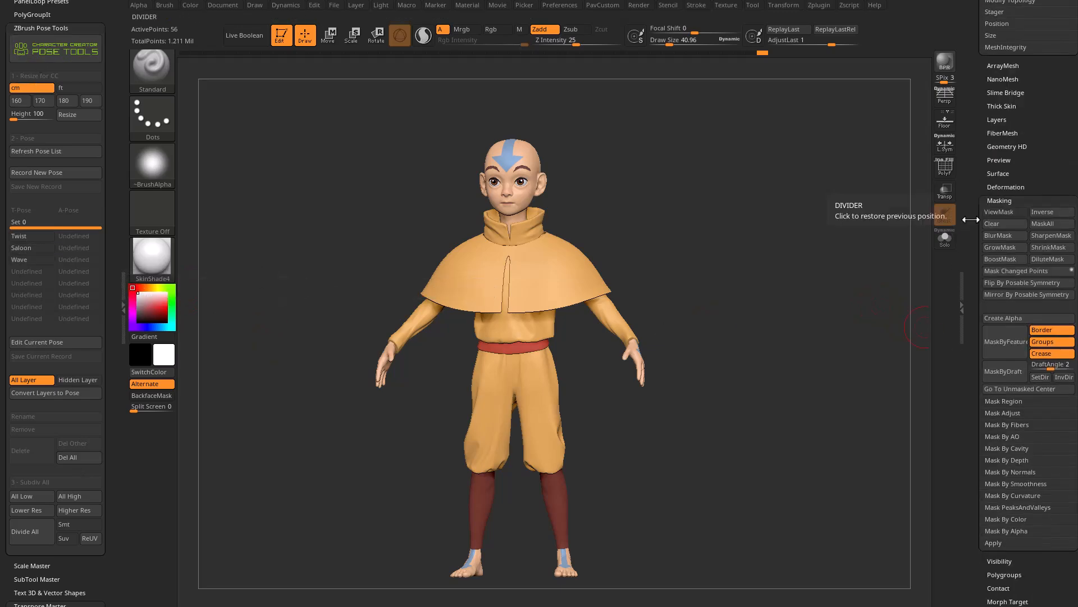
{"action": "left_click", "coordinate": [997, 163]}
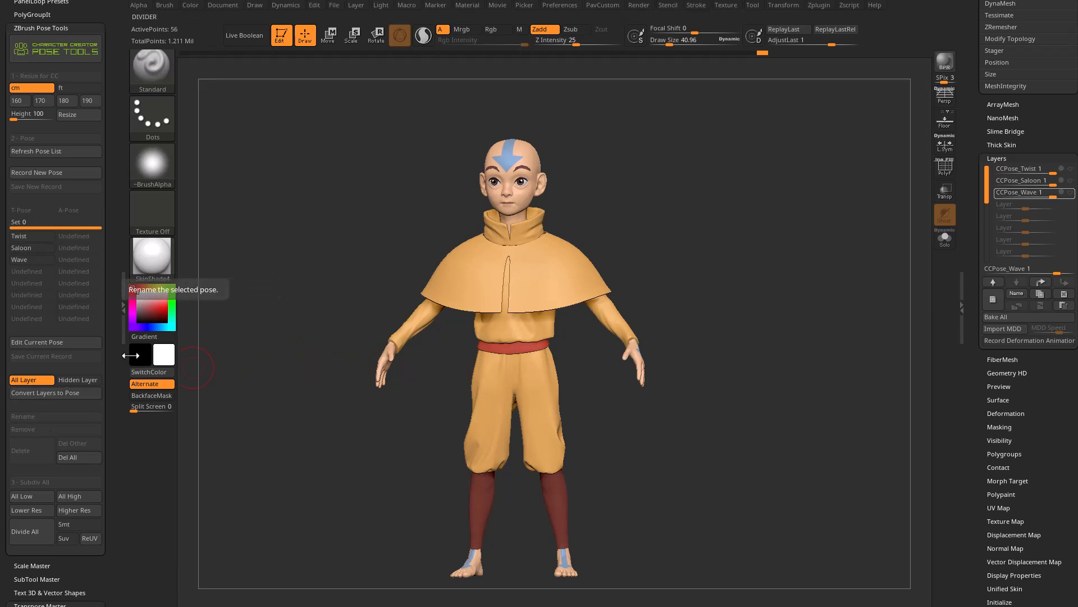
{"action": "left_click", "coordinate": [28, 261]}
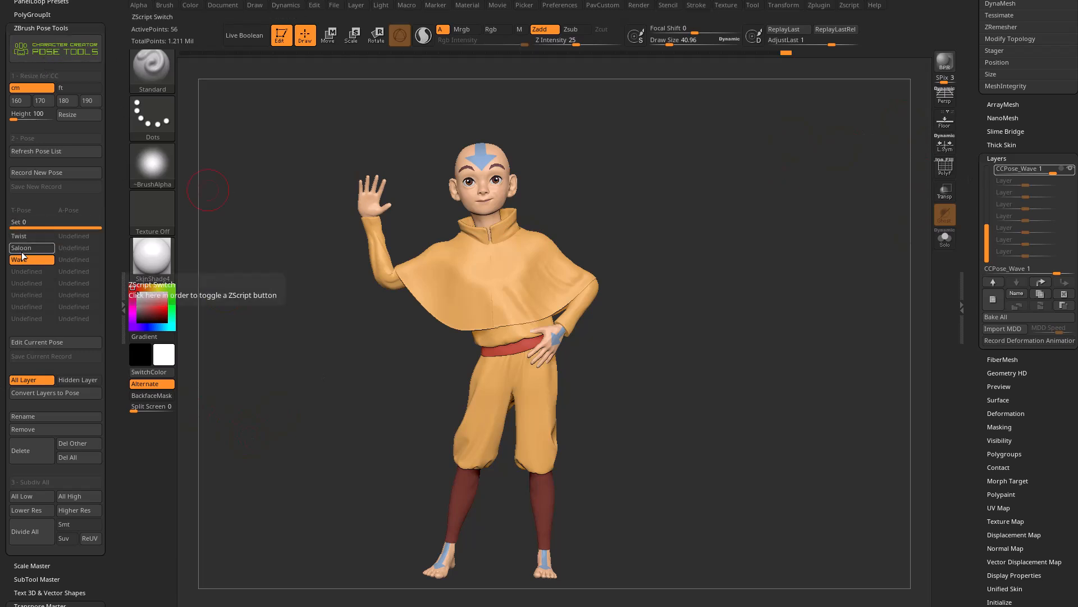
- Remove Wave from the pose list, convert its layer back to a pose, and delete the Wave pose
{"action": "left_click", "coordinate": [33, 429]}
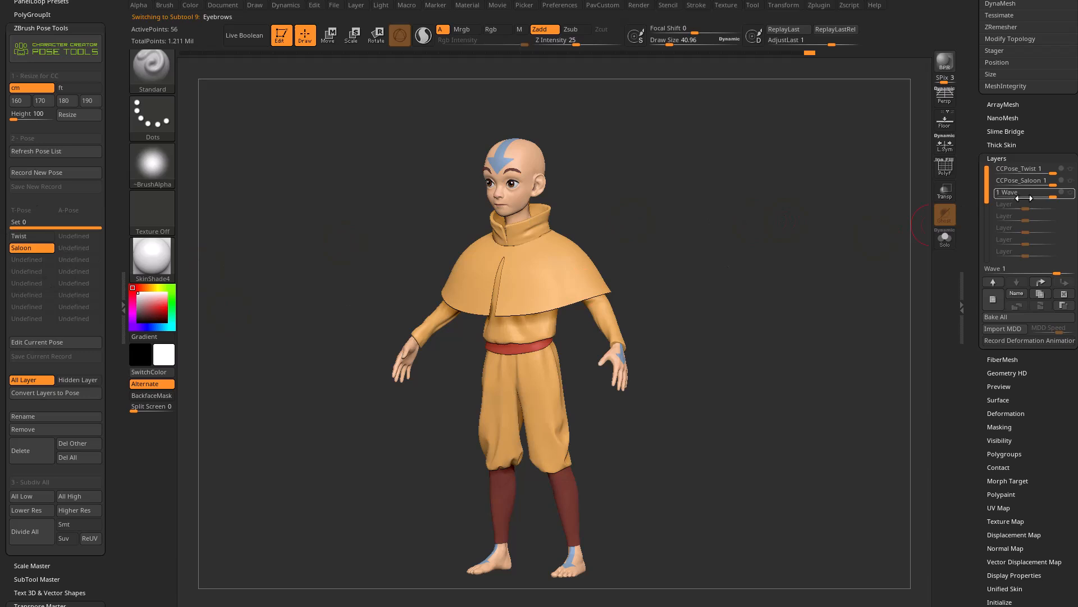
{"action": "left_click_drag", "start_coordinate": [772, 266], "coordinate": [788, 259]}
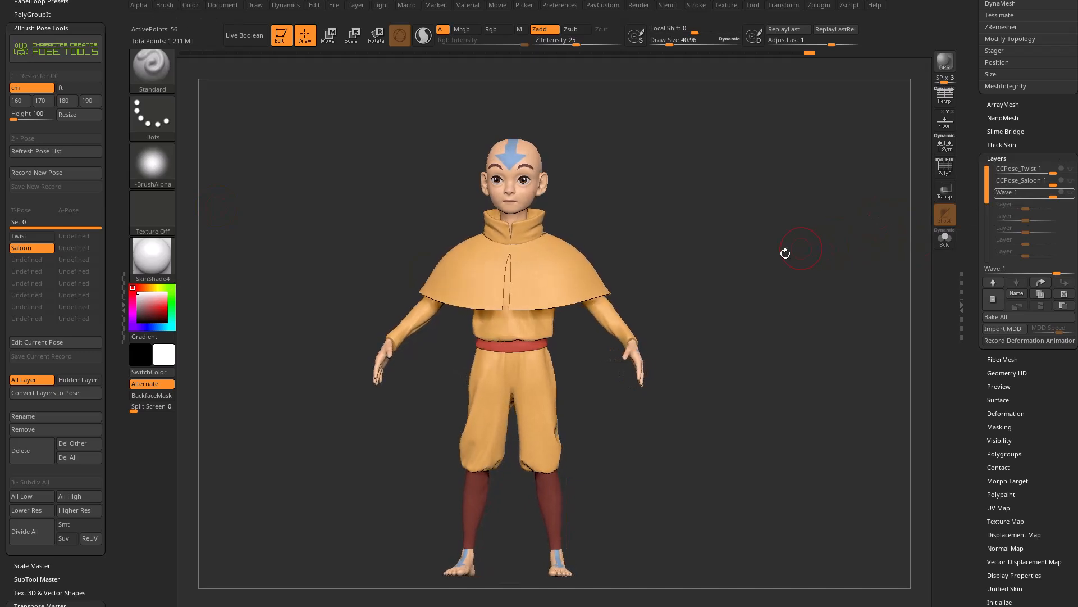
{"action": "left_click", "coordinate": [56, 396]}
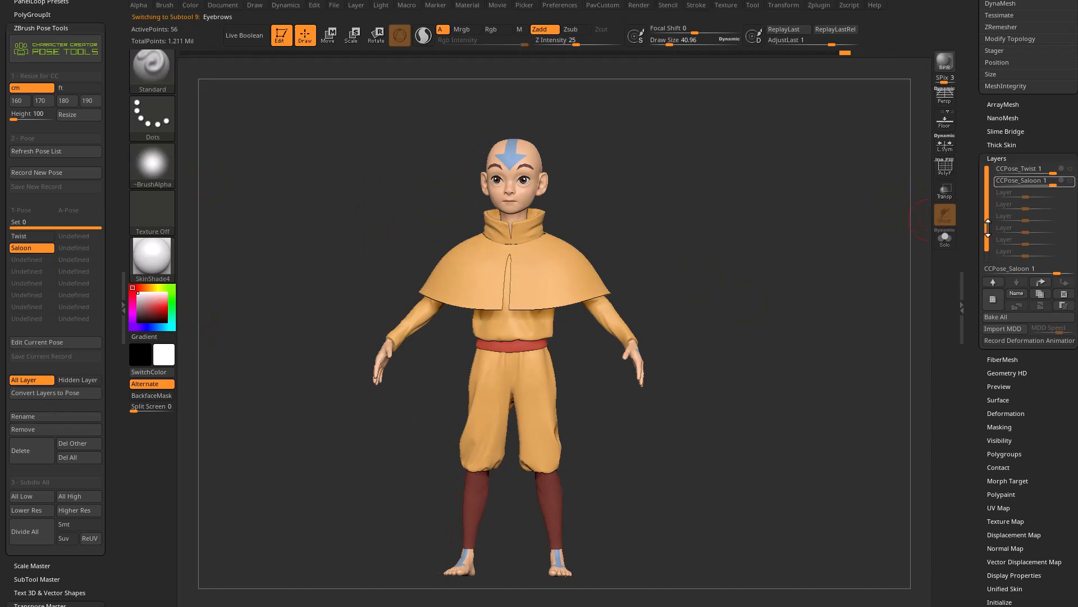
{"action": "mouse_move", "coordinate": [782, 232]}
{"action": "left_mouse_down"}
{"action": "mouse_move", "coordinate": [1003, 233]}
{"action": "mouse_move", "coordinate": [831, 209]}
{"action": "mouse_move", "coordinate": [789, 230]}
{"action": "left_mouse_up"}
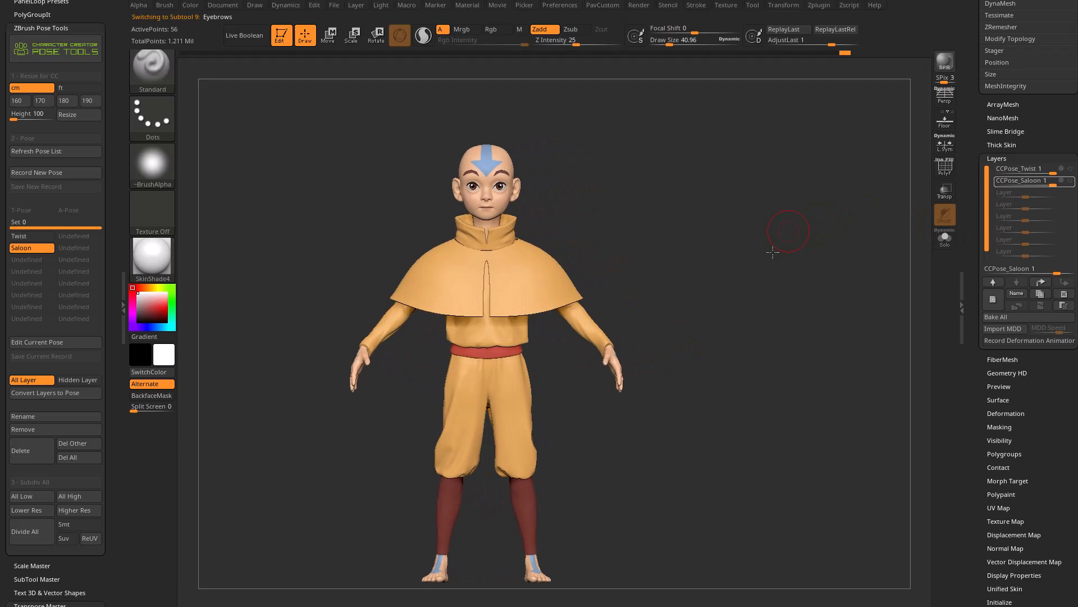
- Set the draw size to 5.44 and select the ClothCloak subtool
{"action": "key", "text": "s"}
{"action": "mouse_move", "coordinate": [605, 241]}
{"action": "left_mouse_down"}
{"action": "mouse_move", "coordinate": [645, 265]}
{"action": "mouse_move", "coordinate": [897, 118]}
{"action": "left_mouse_up"}
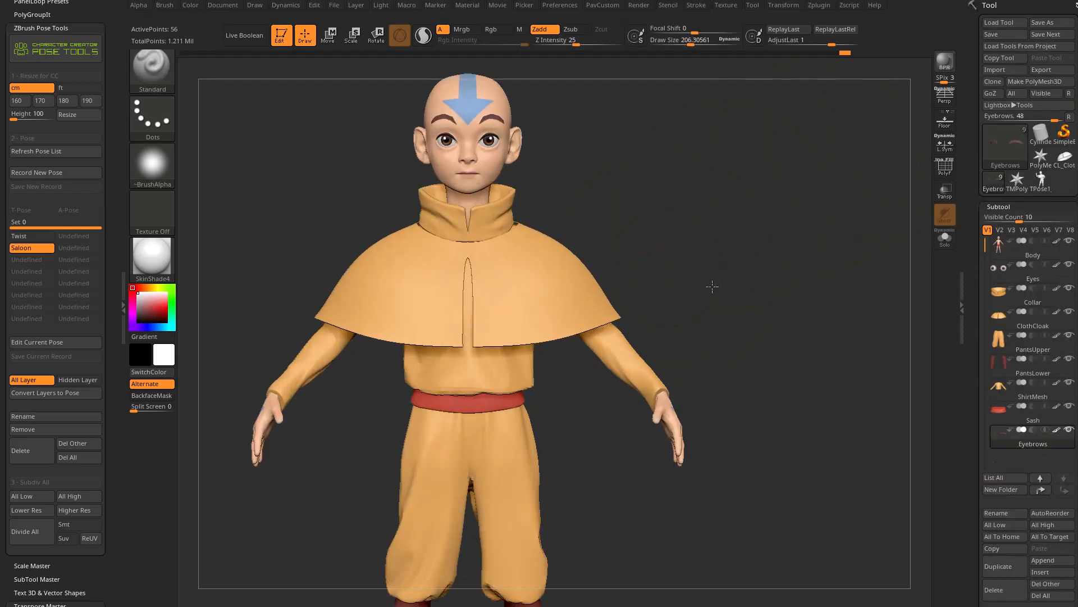
{"action": "key", "text": "s"}
{"action": "mouse_move", "coordinate": [712, 286]}
{"action": "left_mouse_down"}
{"action": "mouse_move", "coordinate": [698, 272]}
{"action": "mouse_move", "coordinate": [586, 328]}
{"action": "left_mouse_up"}
{"action": "key", "text": "s"}
{"action": "left_click", "coordinate": [559, 333], "text": "alt"}
{"action": "left_click_drag", "start_coordinate": [681, 239], "coordinate": [717, 267], "text": "alt"}
- Start a surface noise on the cloak and open it in NoiseMaker
{"action": "left_click_drag", "start_coordinate": [969, 347], "coordinate": [972, 176]}
{"action": "left_click_drag", "start_coordinate": [970, 311], "coordinate": [988, 256]}
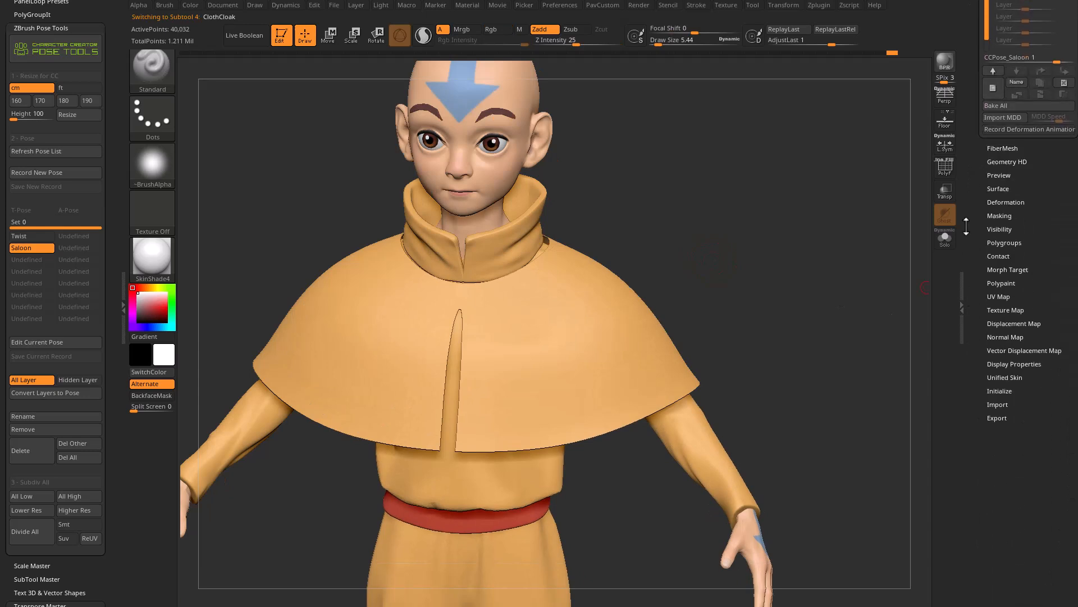
{"action": "key", "text": "shift"}
{"action": "left_click", "coordinate": [998, 188]}
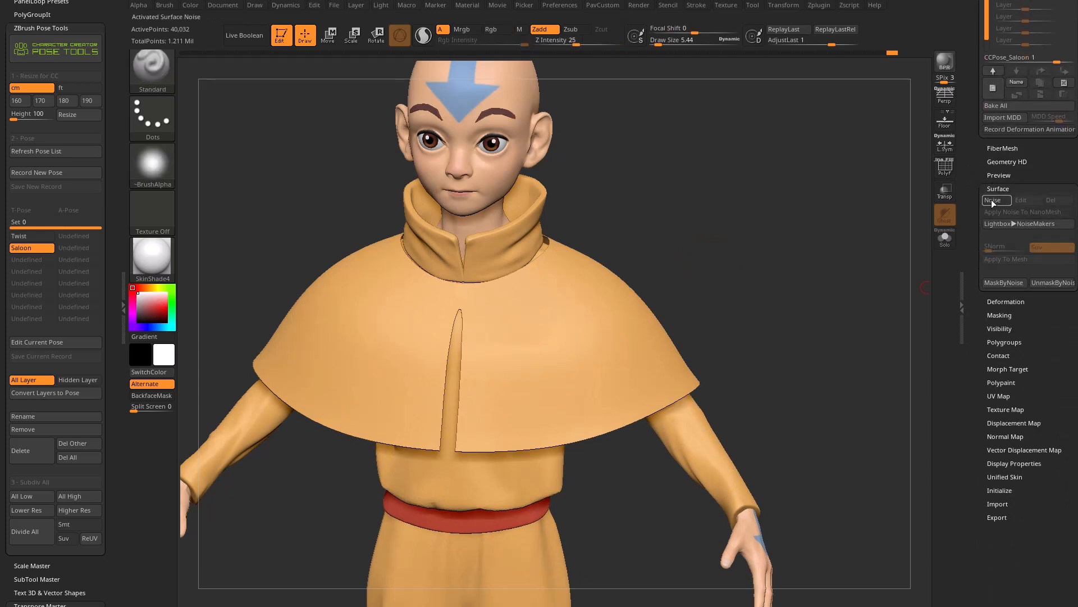
{"action": "left_click", "coordinate": [1057, 247]}
{"action": "left_click_drag", "start_coordinate": [860, 290], "coordinate": [861, 368]}
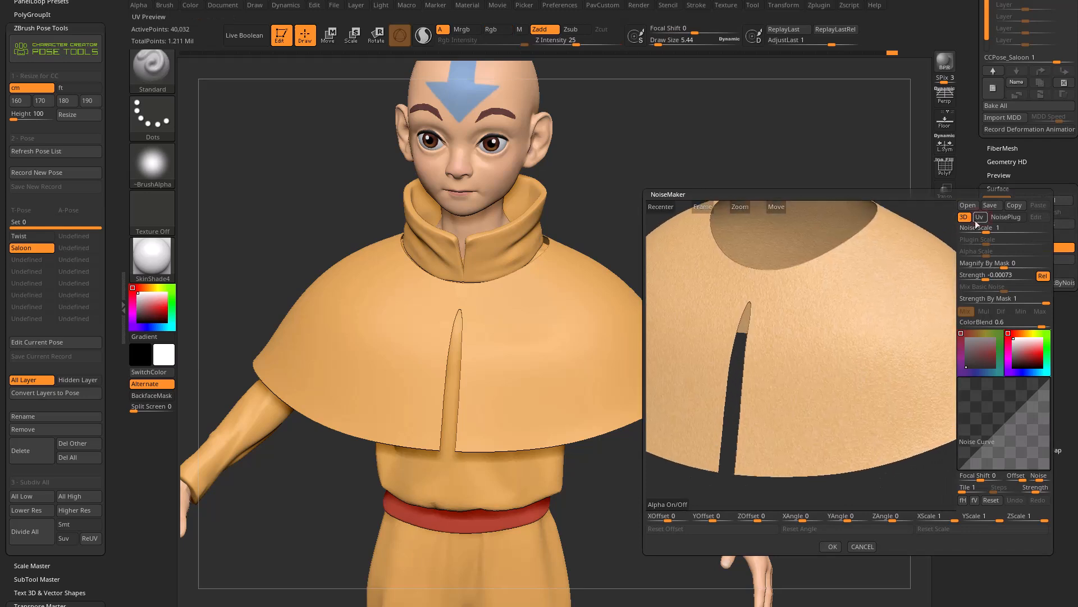
- Map the cloak's noise by UV and load the Weave pattern from NoisePlug
{"action": "left_click", "coordinate": [979, 217]}
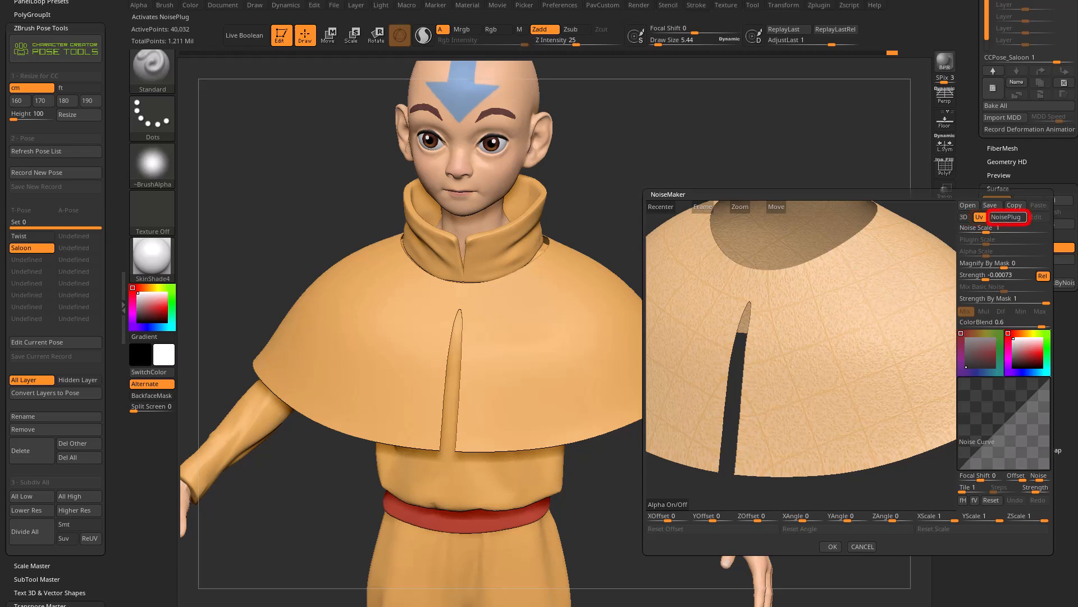
{"action": "left_click", "coordinate": [252, 463]}
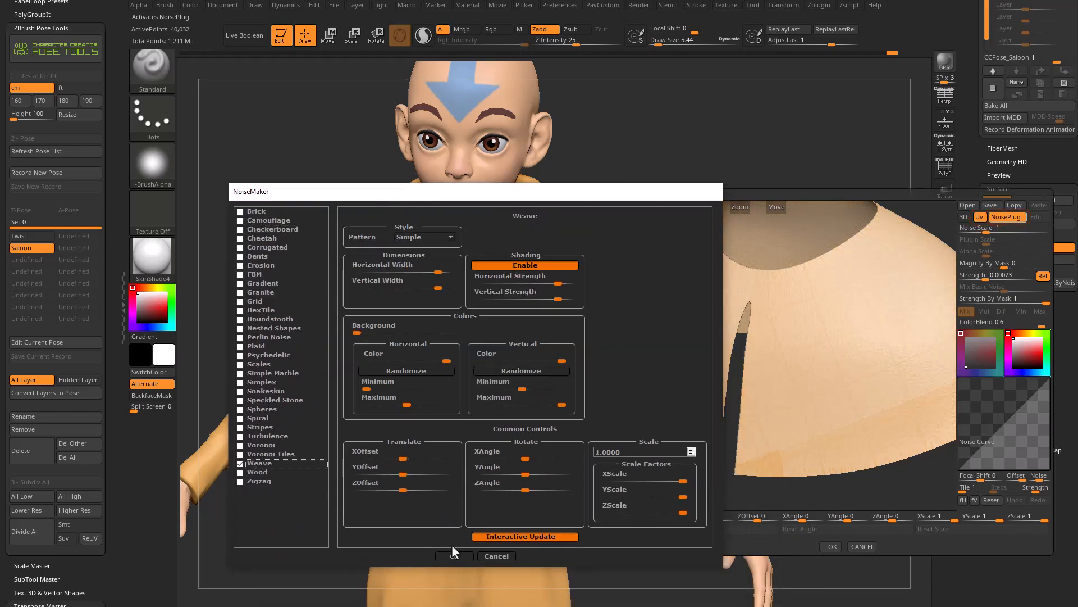
{"action": "left_click", "coordinate": [454, 555]}
- Set the weave noise to Mix Basic Noise 0, ColorBlend 0, Plugin Scale 0.00512 and Strength 0.19583, and accept it
{"action": "left_click_drag", "start_coordinate": [1004, 288], "coordinate": [958, 289]}
{"action": "left_click_drag", "start_coordinate": [1043, 327], "coordinate": [961, 325]}
{"action": "mouse_move", "coordinate": [992, 239]}
{"action": "left_mouse_down"}
{"action": "mouse_move", "coordinate": [1013, 240]}
{"action": "mouse_move", "coordinate": [1004, 240]}
{"action": "left_mouse_up"}
{"action": "left_click_drag", "start_coordinate": [986, 276], "coordinate": [975, 279]}
{"action": "left_click_drag", "start_coordinate": [980, 242], "coordinate": [974, 244]}
{"action": "left_click_drag", "start_coordinate": [856, 300], "coordinate": [857, 301]}
{"action": "left_click_drag", "start_coordinate": [851, 305], "coordinate": [899, 262], "text": "alt"}
{"action": "left_click_drag", "start_coordinate": [971, 277], "coordinate": [1022, 273]}
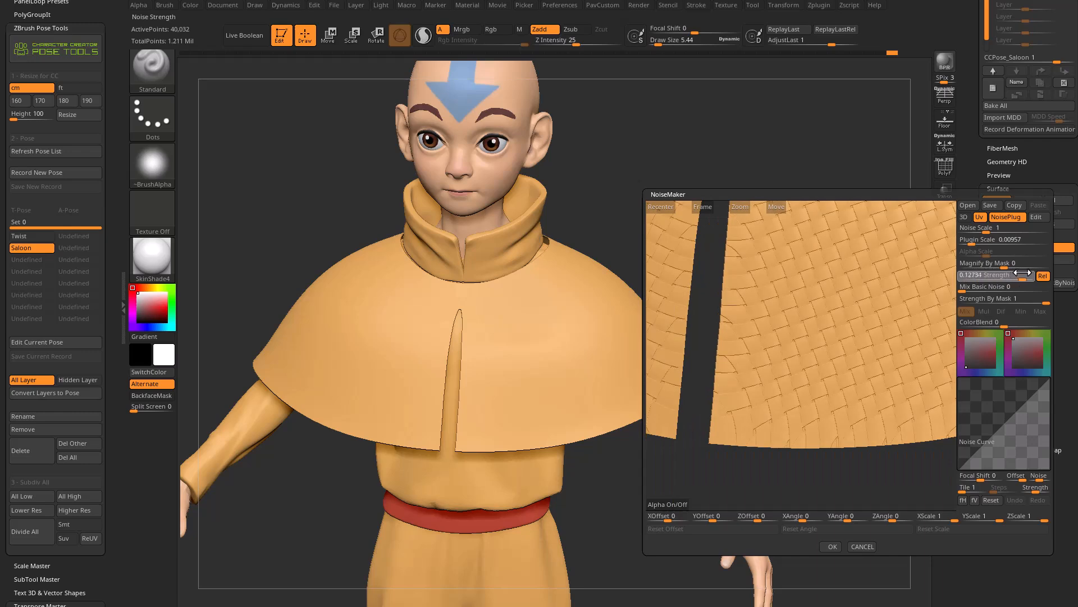
{"action": "left_click_drag", "start_coordinate": [886, 287], "coordinate": [836, 331], "text": "alt"}
{"action": "left_click_drag", "start_coordinate": [976, 242], "coordinate": [970, 242]}
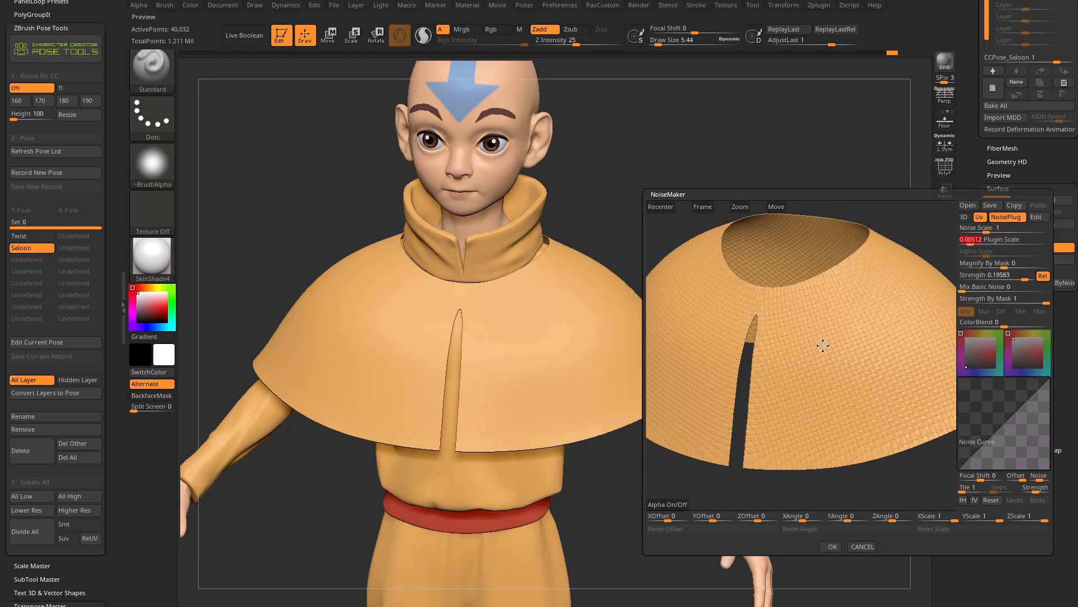
{"action": "left_click", "coordinate": [832, 546]}
{"action": "left_click_drag", "start_coordinate": [696, 281], "coordinate": [774, 263]}
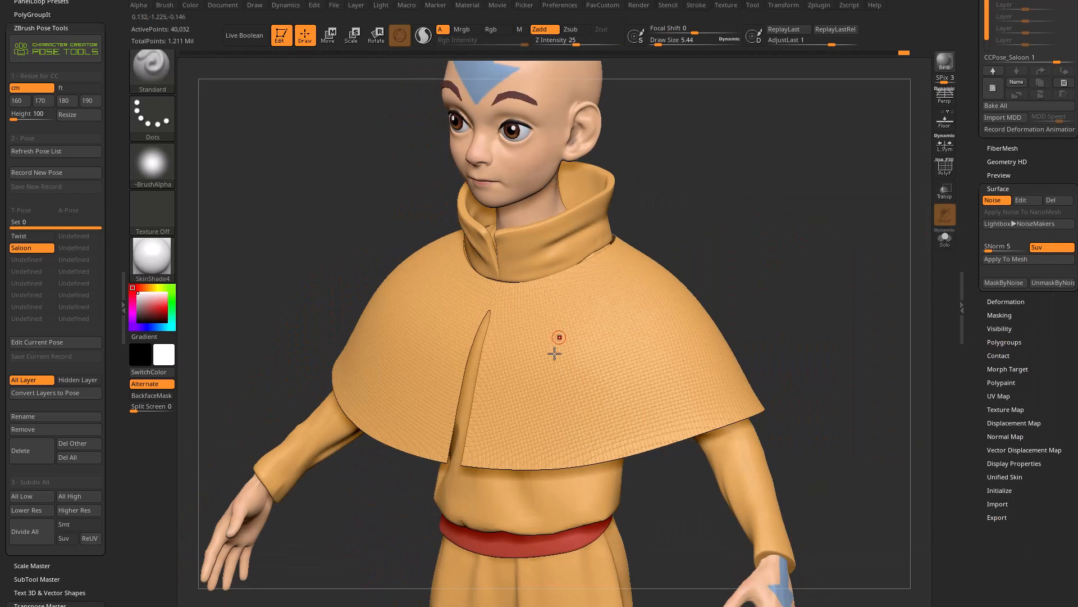
- Apply the Twist pose to the character with the weave noise active on the cloak
{"action": "scroll", "coordinate": [979, 215], "scroll_direction": "up", "scroll_amount": 2}
{"action": "left_click", "coordinate": [991, 226]}
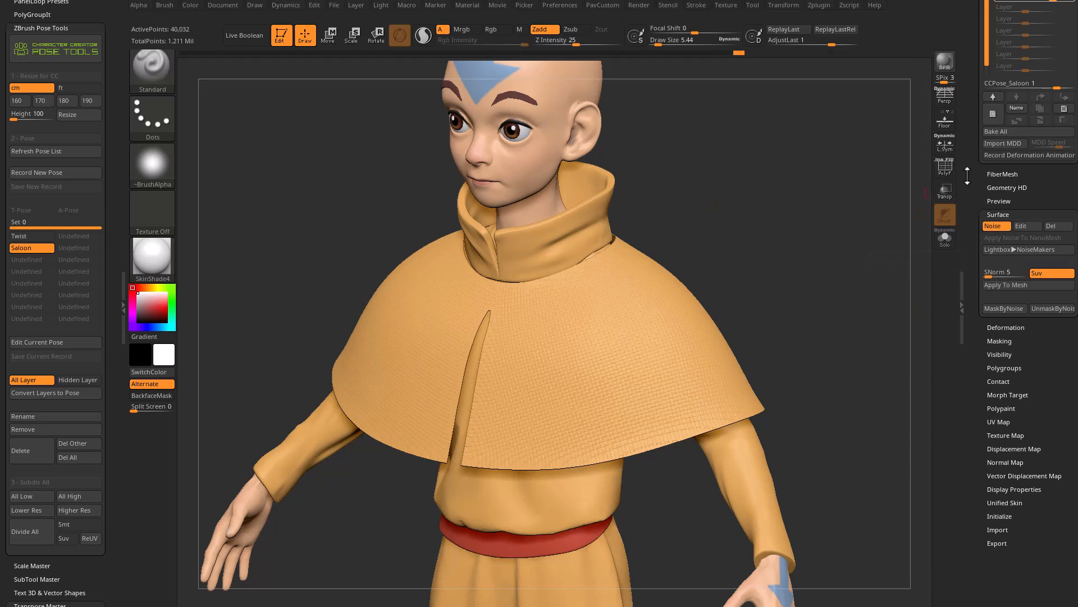
{"action": "left_click_drag", "start_coordinate": [967, 176], "coordinate": [968, 270]}
{"action": "left_click_drag", "start_coordinate": [837, 281], "coordinate": [810, 286], "text": "shift"}
{"action": "left_click", "coordinate": [32, 236]}
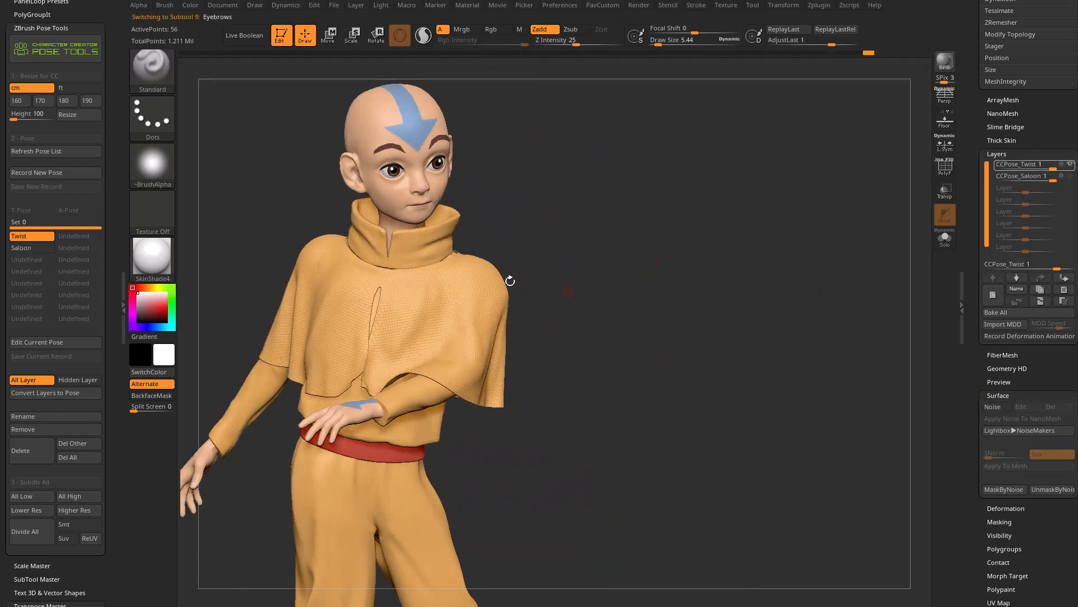
{"action": "scroll", "coordinate": [1028, 337], "scroll_direction": "down", "scroll_amount": 5}
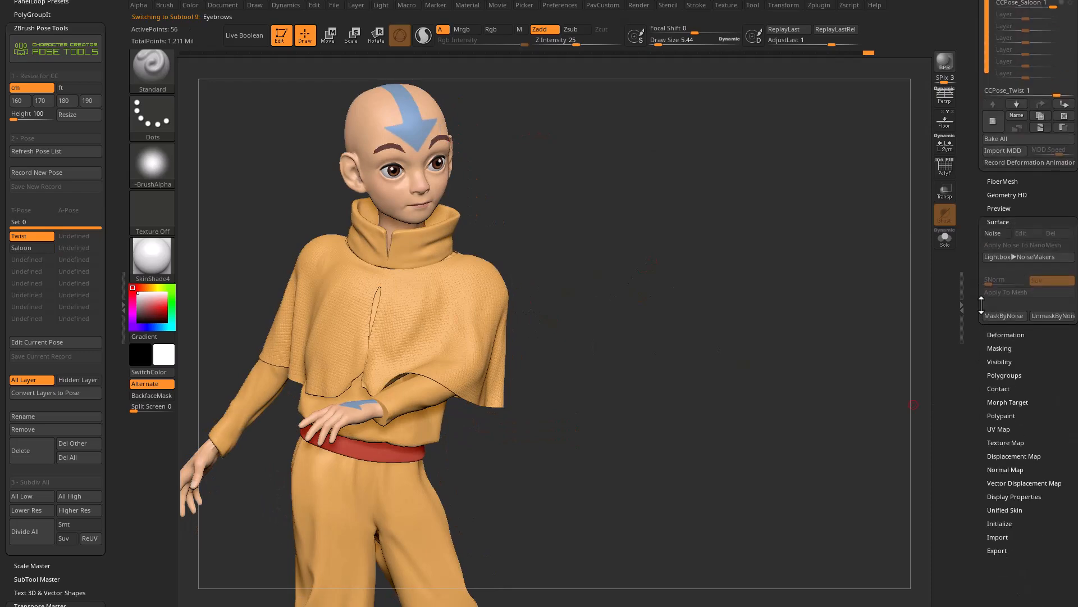
{"action": "left_click", "coordinate": [998, 271]}
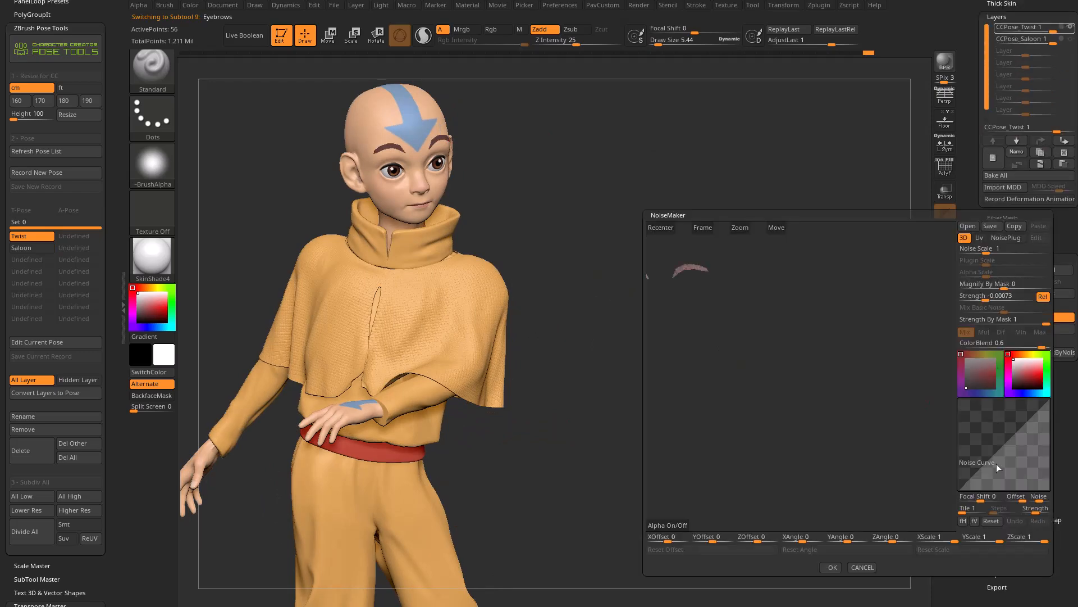
{"action": "left_click", "coordinate": [864, 567]}
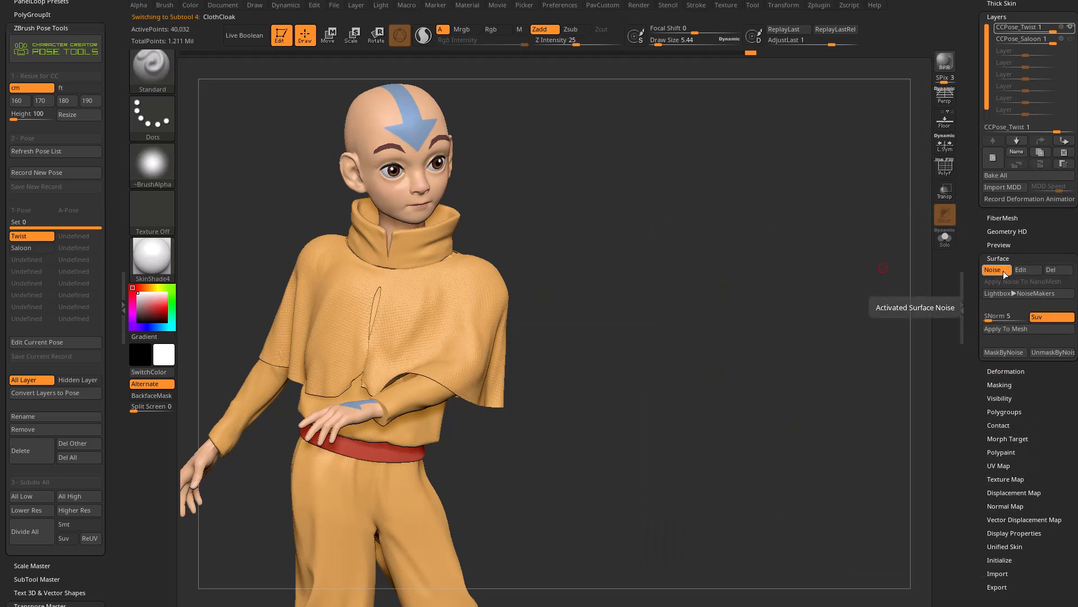
- Turn off the Twist pose to return to the default pose, and set the draw size to about 8.5
{"action": "left_click", "coordinate": [38, 236]}
{"action": "left_click_drag", "start_coordinate": [757, 240], "coordinate": [743, 256]}
{"action": "key", "text": "s"}
{"action": "mouse_move", "coordinate": [742, 256]}
{"action": "left_mouse_down"}
{"action": "mouse_move", "coordinate": [724, 236]}
{"action": "mouse_move", "coordinate": [674, 320]}
{"action": "mouse_move", "coordinate": [764, 332]}
{"action": "mouse_move", "coordinate": [762, 294]}
{"action": "left_mouse_up"}
{"action": "key", "text": "s"}
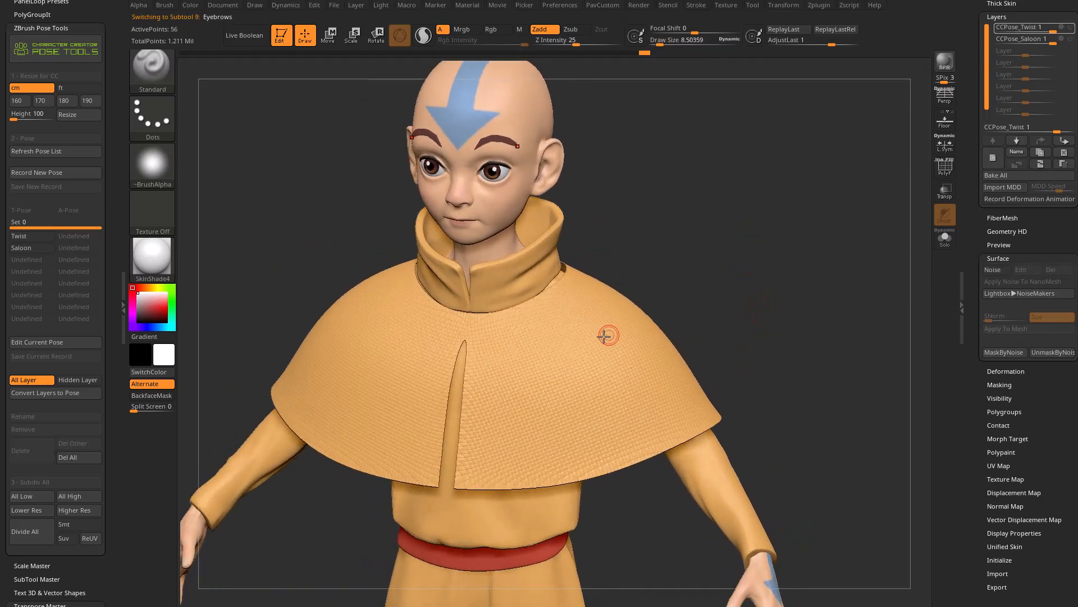
- Select the ClothCloak subtool and subdivide it to level 5
{"action": "left_click", "coordinate": [992, 271]}
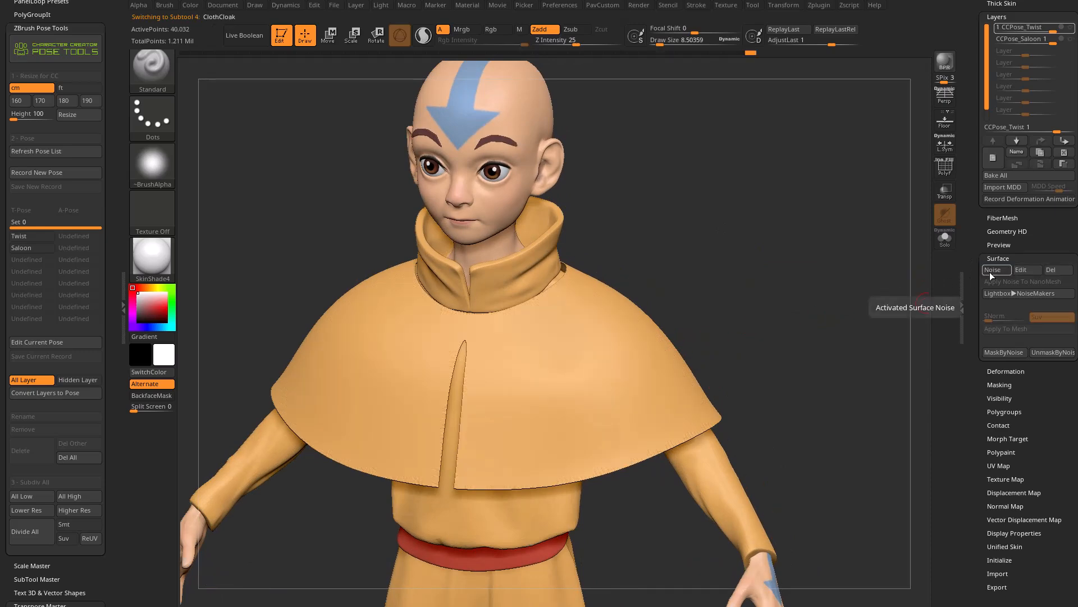
{"action": "left_click_drag", "start_coordinate": [984, 275], "coordinate": [982, 369]}
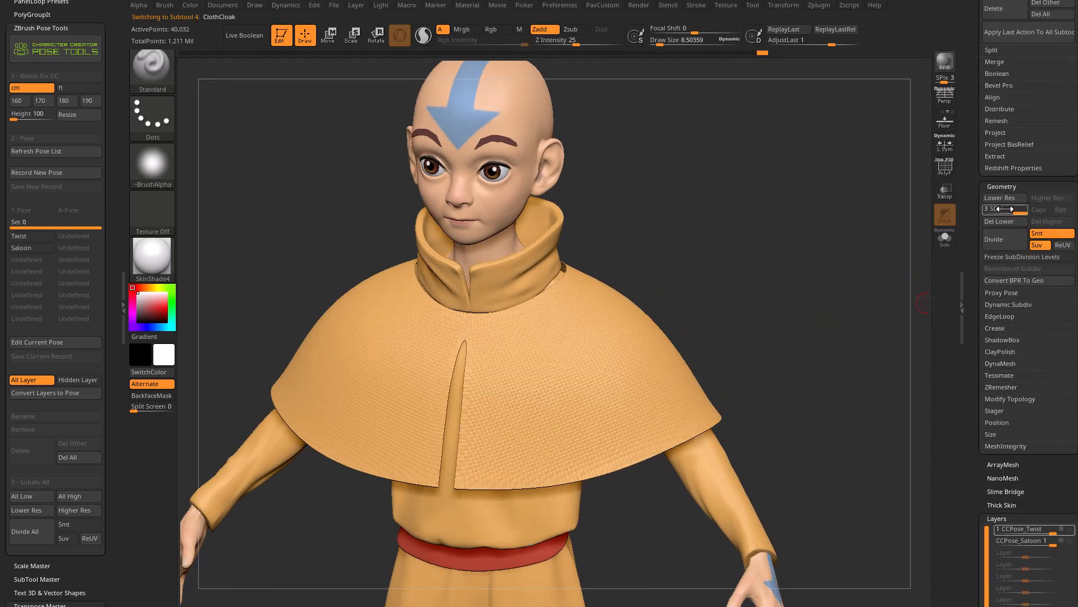
{"action": "left_click", "coordinate": [996, 239]}
{"action": "left_click", "coordinate": [995, 239]}
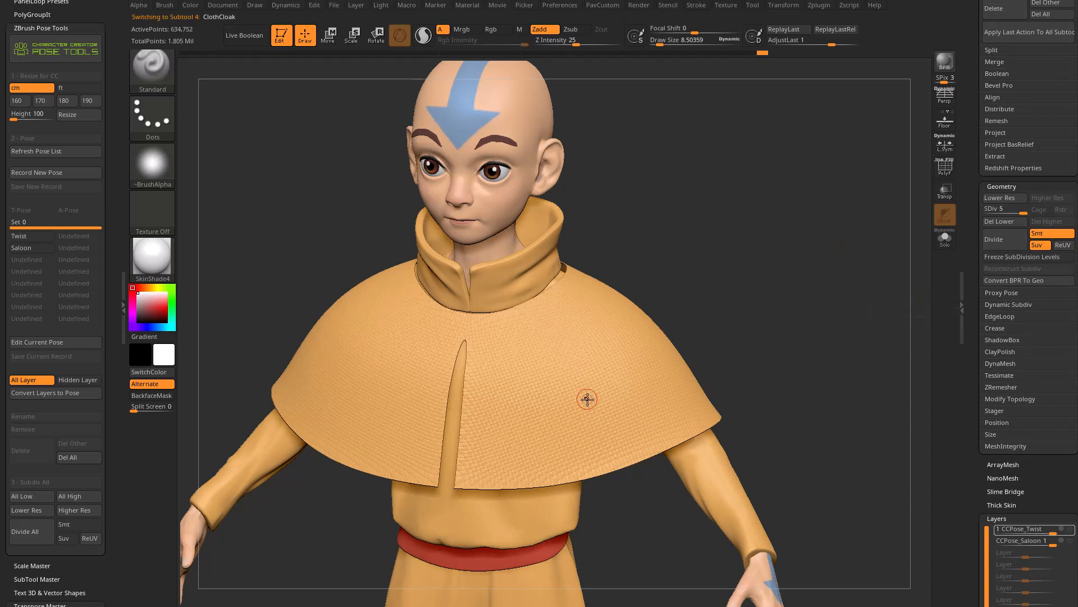
- Apply the weave surface noise to the ClothCloak mesh and inspect the applied detail around the collar and hem
{"action": "left_click_drag", "start_coordinate": [975, 334], "coordinate": [968, 163]}
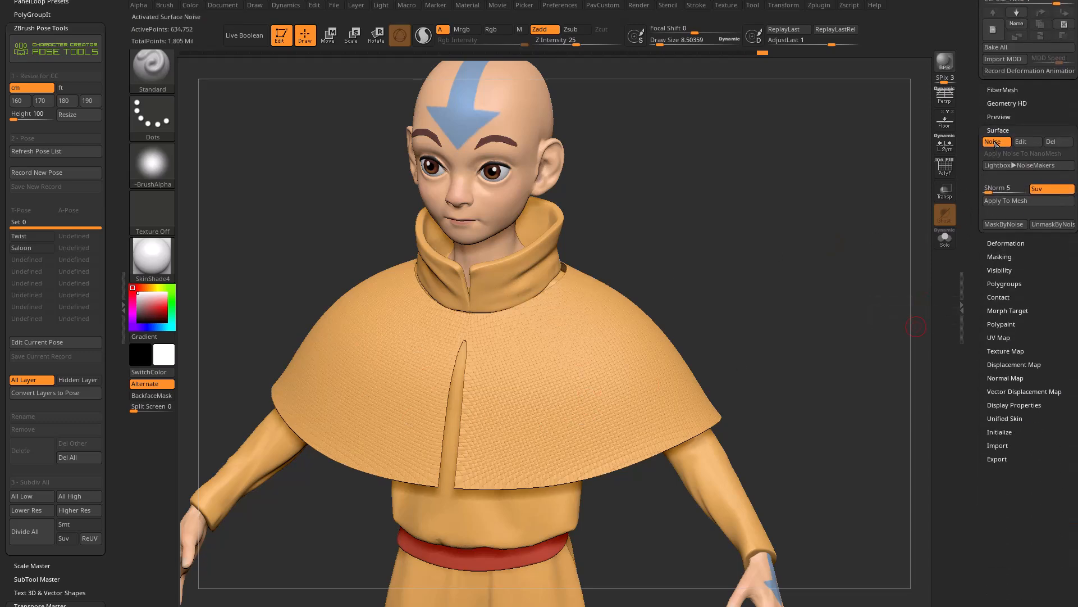
{"action": "left_click", "coordinate": [1003, 200]}
{"action": "left_click_drag", "start_coordinate": [779, 244], "coordinate": [819, 123], "text": "alt"}
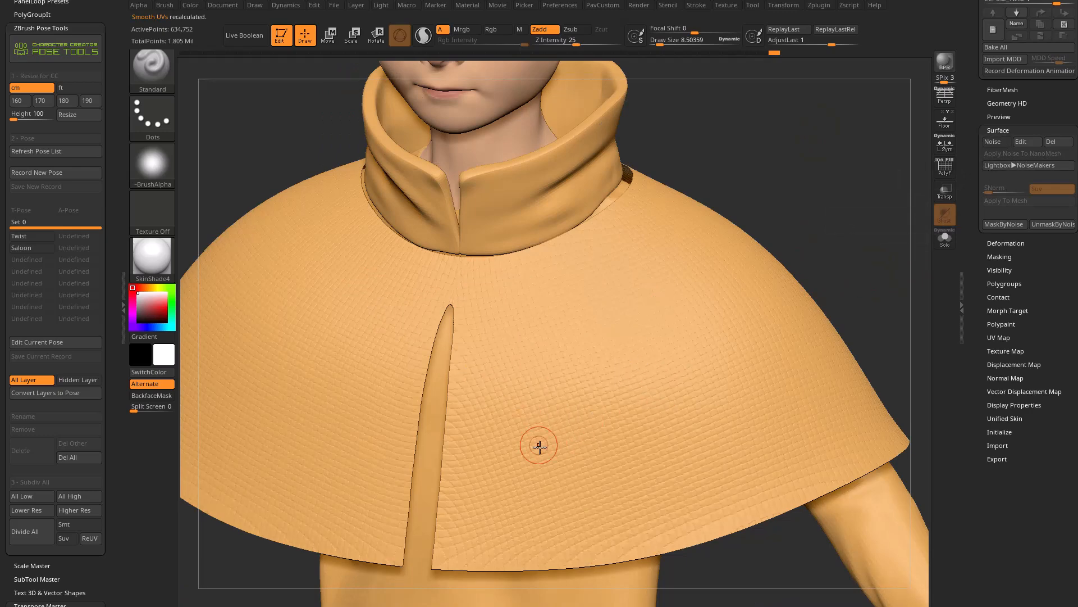
{"action": "left_click_drag", "start_coordinate": [820, 247], "coordinate": [851, 245]}
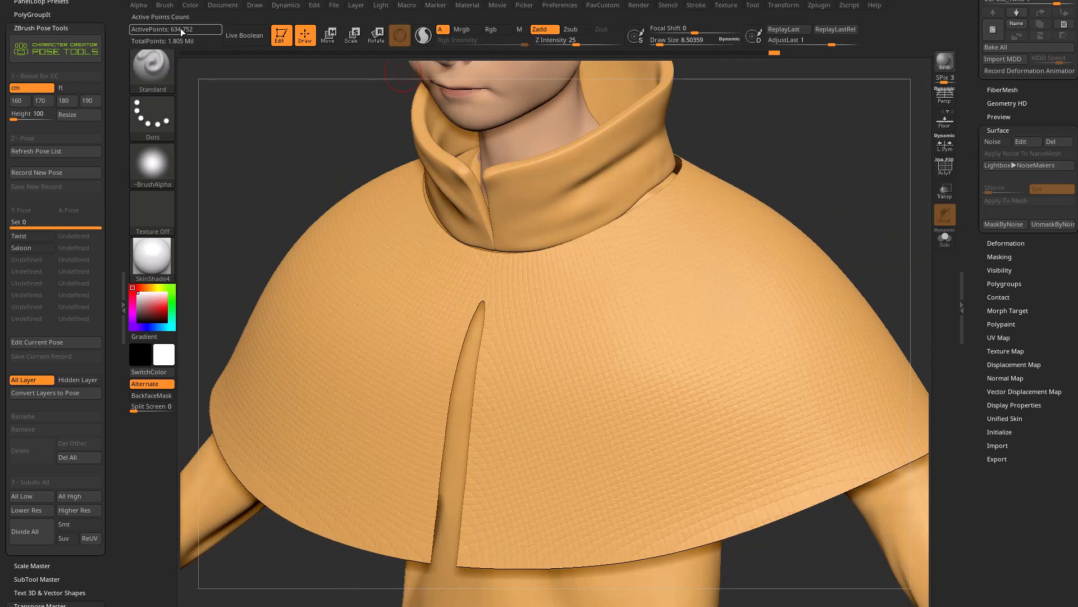
{"action": "left_click_drag", "start_coordinate": [799, 175], "coordinate": [802, 308]}
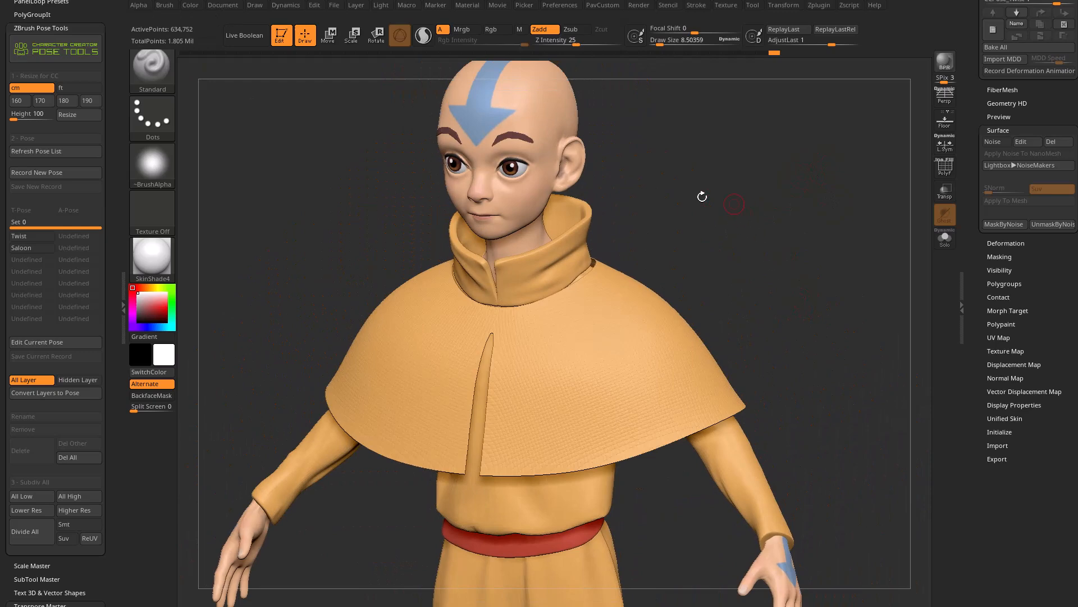
{"action": "left_click_drag", "start_coordinate": [879, 289], "coordinate": [787, 253]}
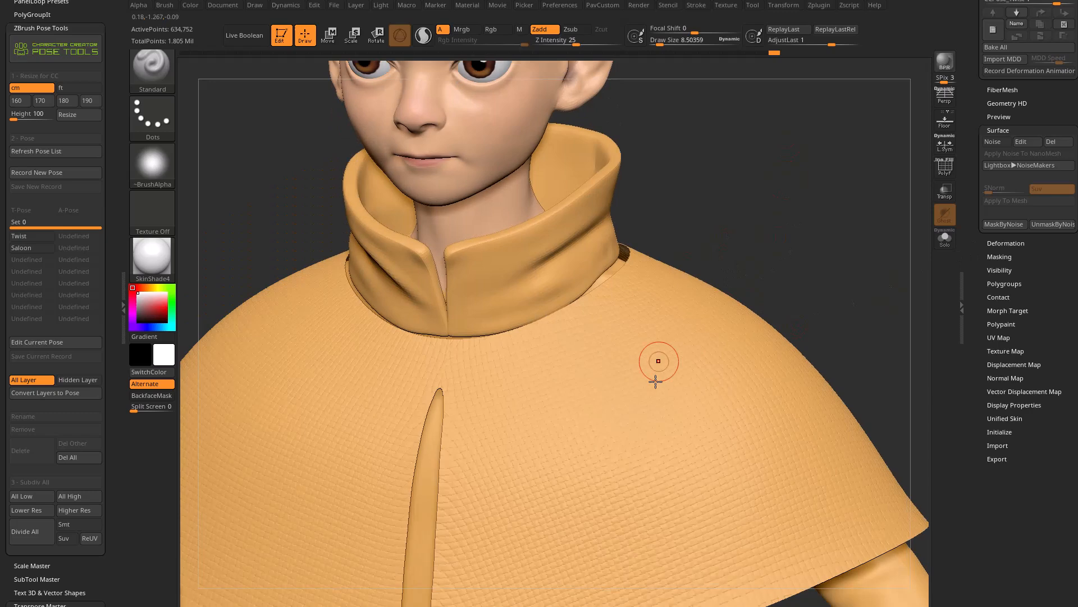
{"action": "left_click_drag", "start_coordinate": [722, 258], "coordinate": [899, 309], "text": "alt"}
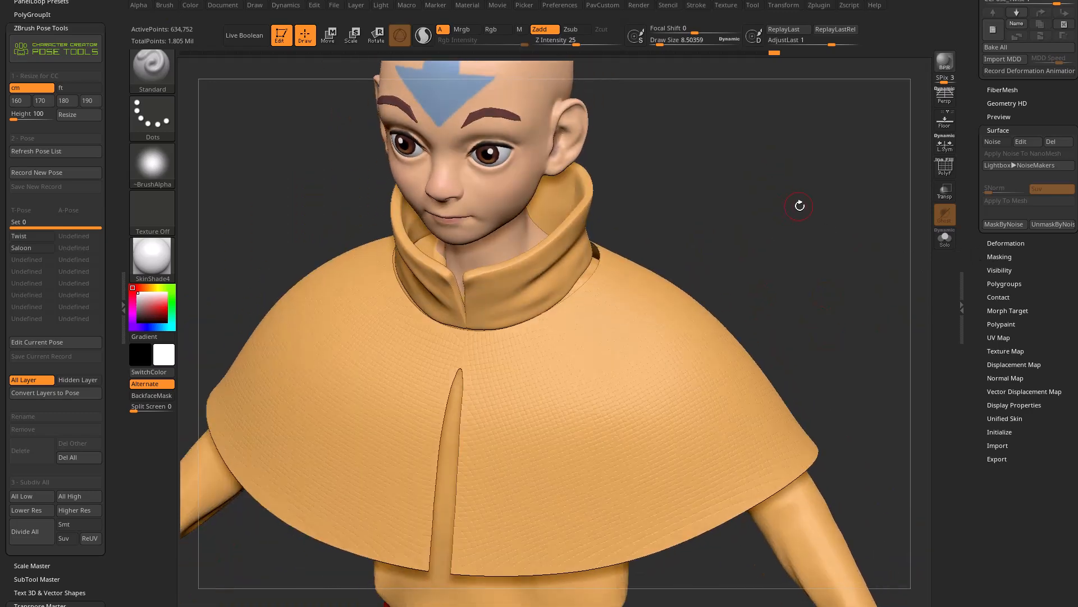
- Compare the cloak with and without the applied noise by undoing and redoing it, and leave the live surface noise on
{"action": "key", "text": "ctrl+z"}
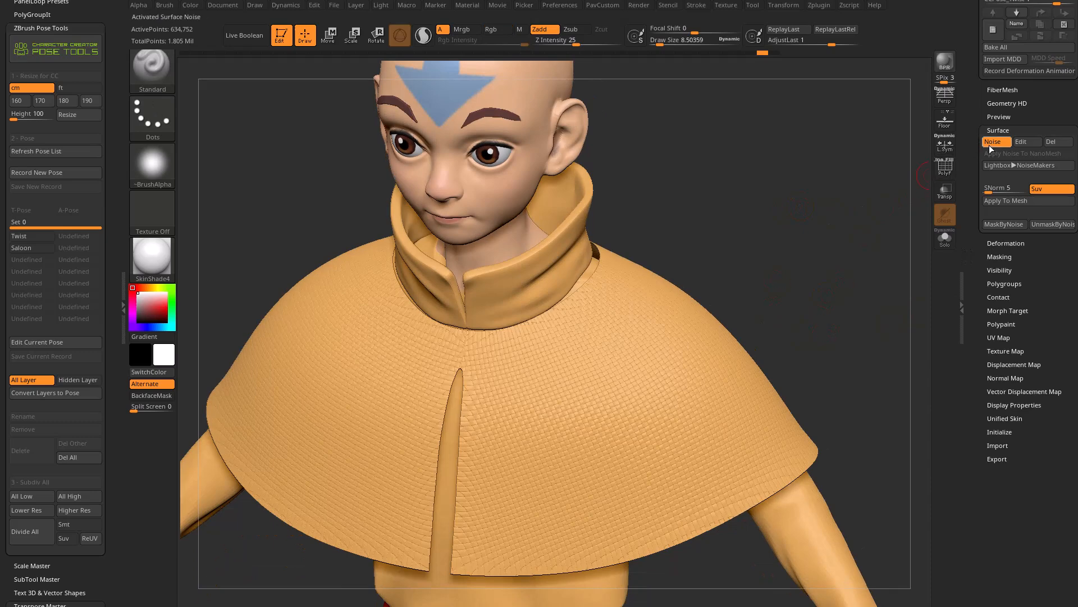
{"action": "key", "text": "ctrl+shift+z"}
{"action": "key", "text": "ctrl+z"}
{"action": "key", "text": "ctrl+shift+z"}
{"action": "left_click", "coordinate": [992, 142]}
{"action": "left_click", "coordinate": [992, 142]}
{"action": "left_click", "coordinate": [992, 142]}
{"action": "left_click_drag", "start_coordinate": [971, 158], "coordinate": [964, 255]}
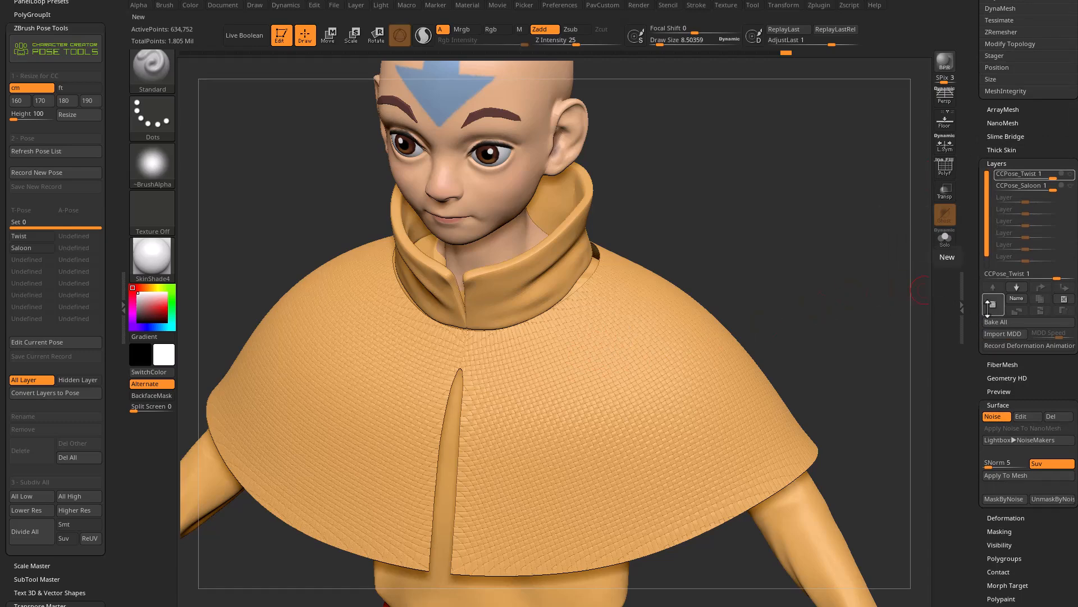
- Add a new layer to the ClothCloak subtool and name it Weave
{"action": "left_click", "coordinate": [947, 257]}
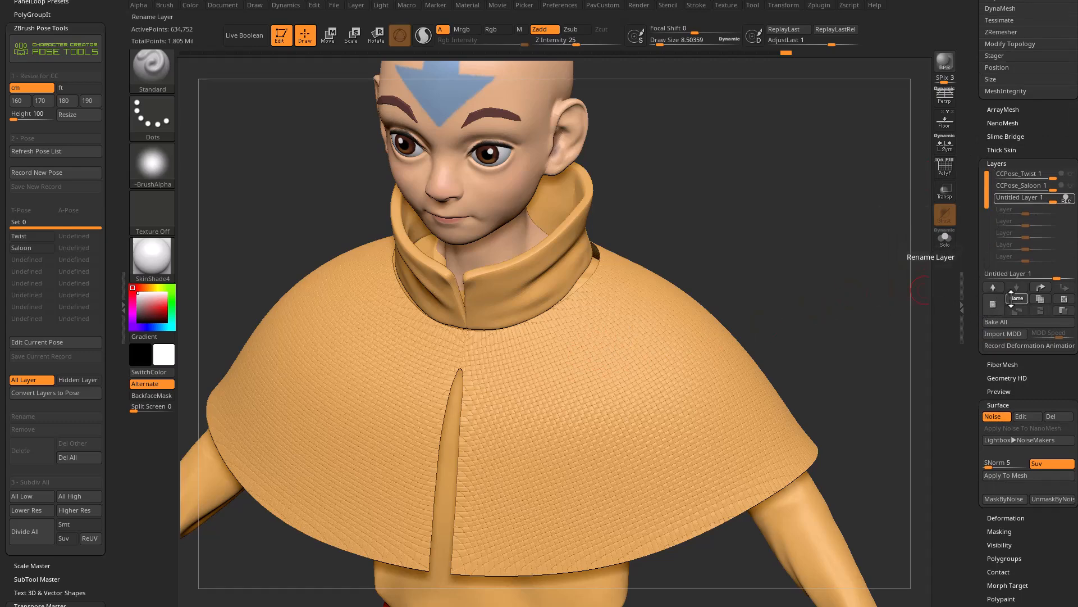
{"action": "left_click", "coordinate": [1013, 298]}
{"action": "type", "text": "WS"}
{"action": "type", "text": "ave"}
{"action": "key", "text": "Return"}
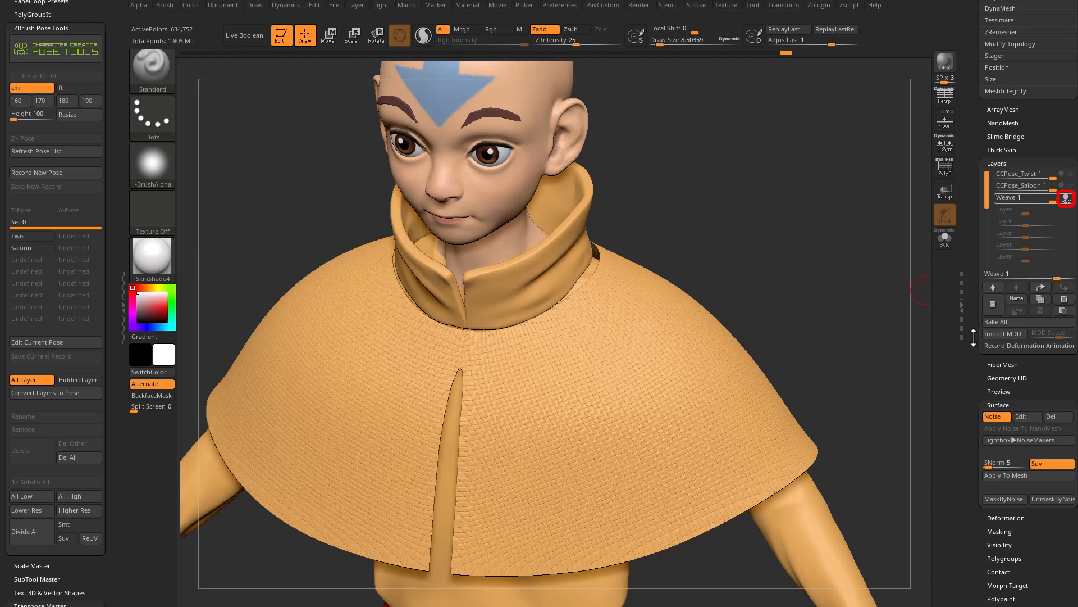
- Apply the surface noise to the cloak mesh within the Weave layer and stop recording the layer
{"action": "left_click_drag", "start_coordinate": [973, 337], "coordinate": [974, 210]}
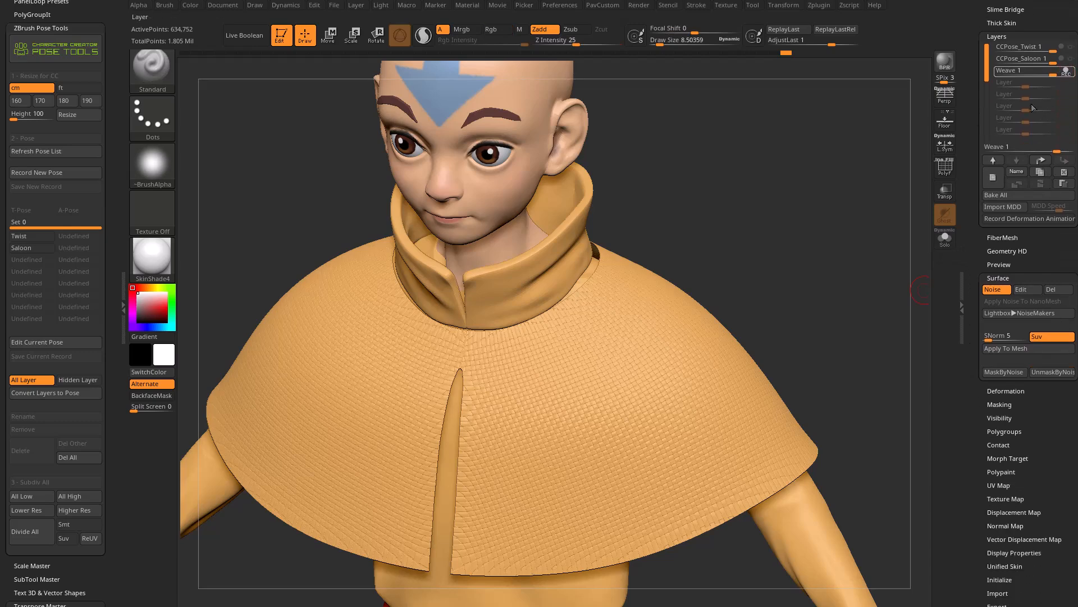
{"action": "left_click", "coordinate": [1005, 349]}
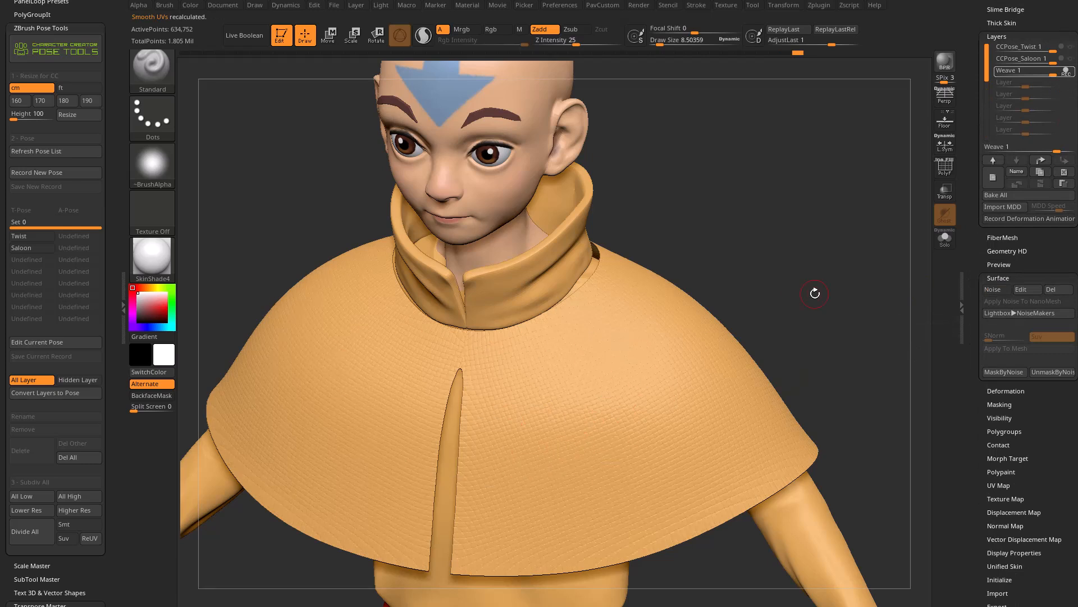
{"action": "scroll", "coordinate": [978, 218], "scroll_direction": "up", "scroll_amount": 3}
{"action": "left_click", "coordinate": [1069, 161]}
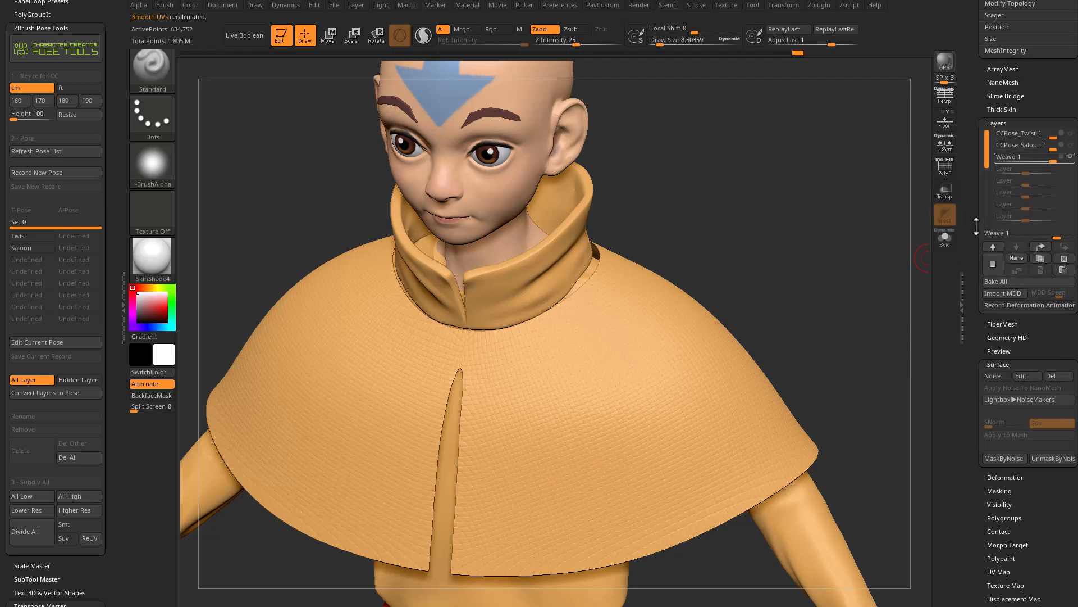
- Test the Weave layer's intensity at -1, return it to 1, and hide the layer
{"action": "left_click_drag", "start_coordinate": [1058, 160], "coordinate": [985, 165]}
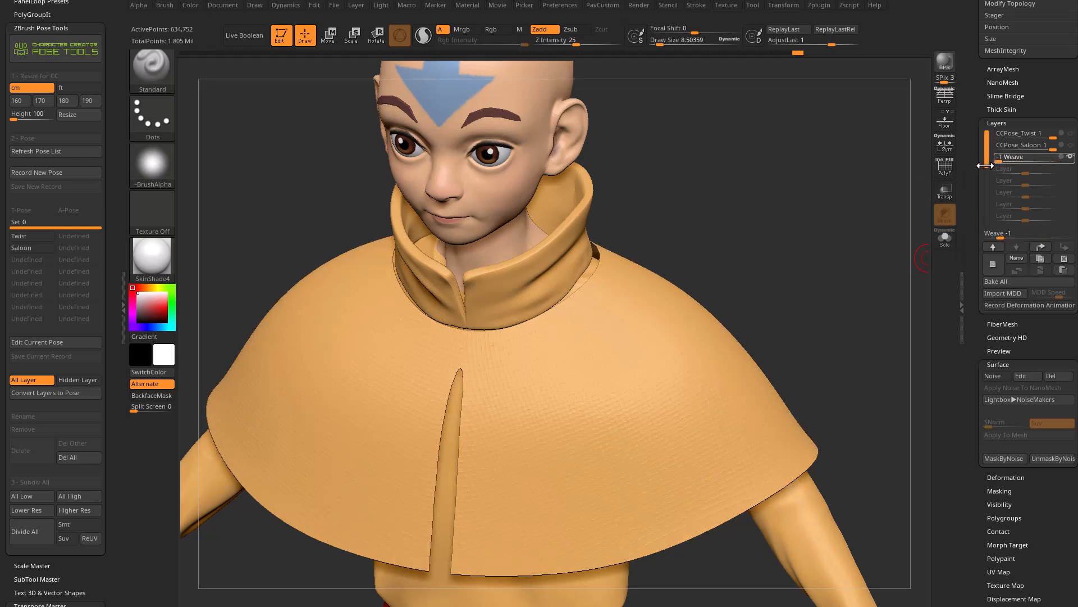
{"action": "left_click_drag", "start_coordinate": [1003, 234], "coordinate": [1068, 237]}
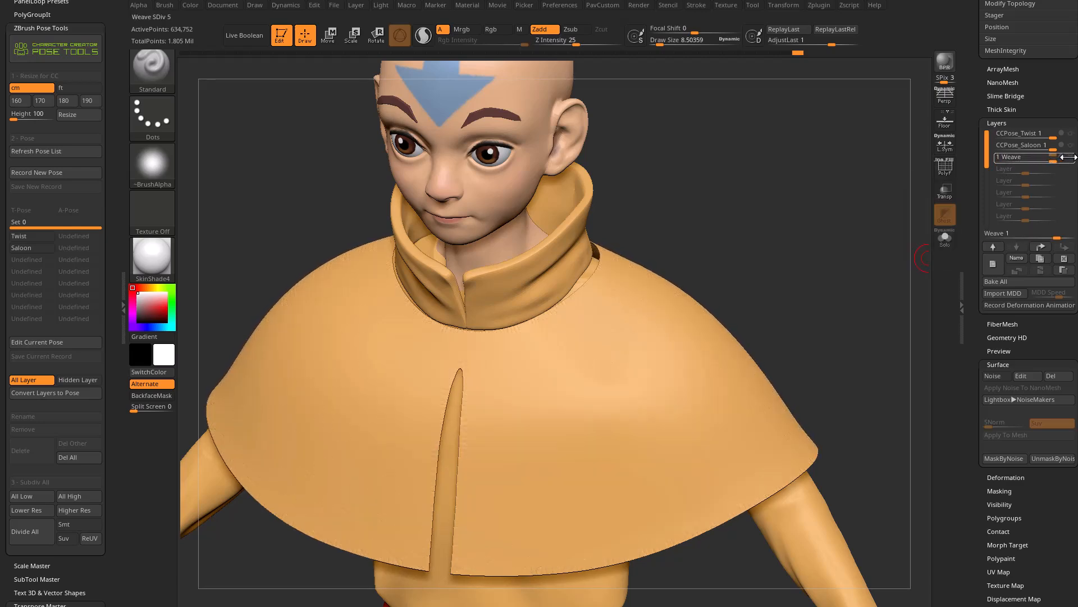
{"action": "mouse_move", "coordinate": [1069, 158]}
{"action": "left_click", "coordinate": [1071, 157]}
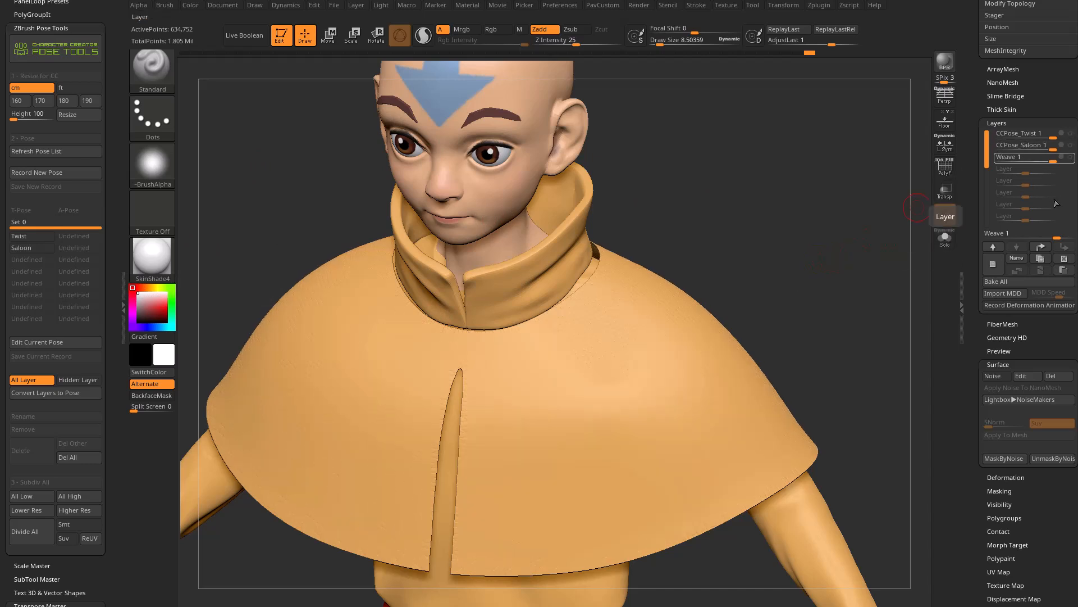
- Turn on the Saloon pose, select the ClothCloak subtool, and show its Weave layer to check the detail on the posed cloak
{"action": "left_click", "coordinate": [392, 308], "text": "alt"}
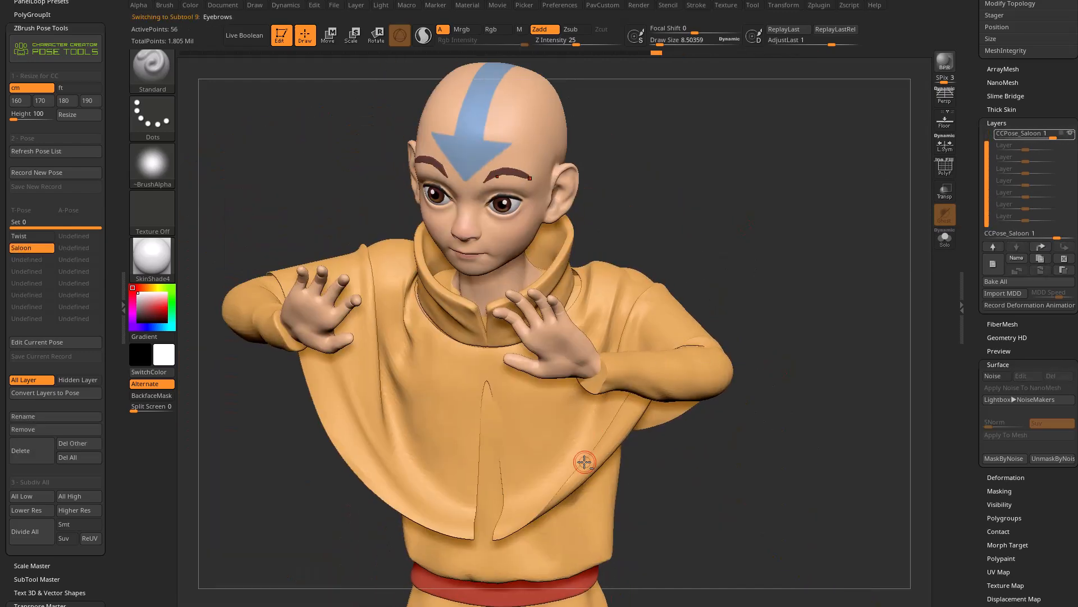
{"action": "left_click", "coordinate": [582, 457]}
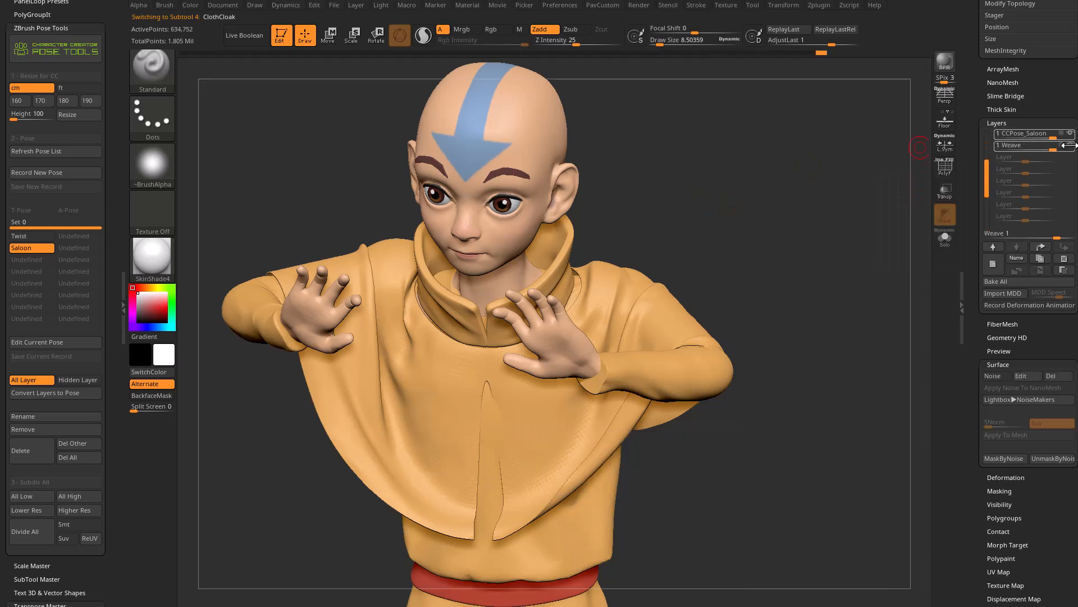
{"action": "left_click_drag", "start_coordinate": [814, 236], "coordinate": [573, 380]}
{"action": "left_click_drag", "start_coordinate": [749, 279], "coordinate": [584, 392]}
{"action": "left_click_drag", "start_coordinate": [423, 254], "coordinate": [545, 236]}
{"action": "left_click", "coordinate": [1001, 145]}
{"action": "scroll", "coordinate": [1072, 160], "scroll_direction": "up", "scroll_amount": 1}
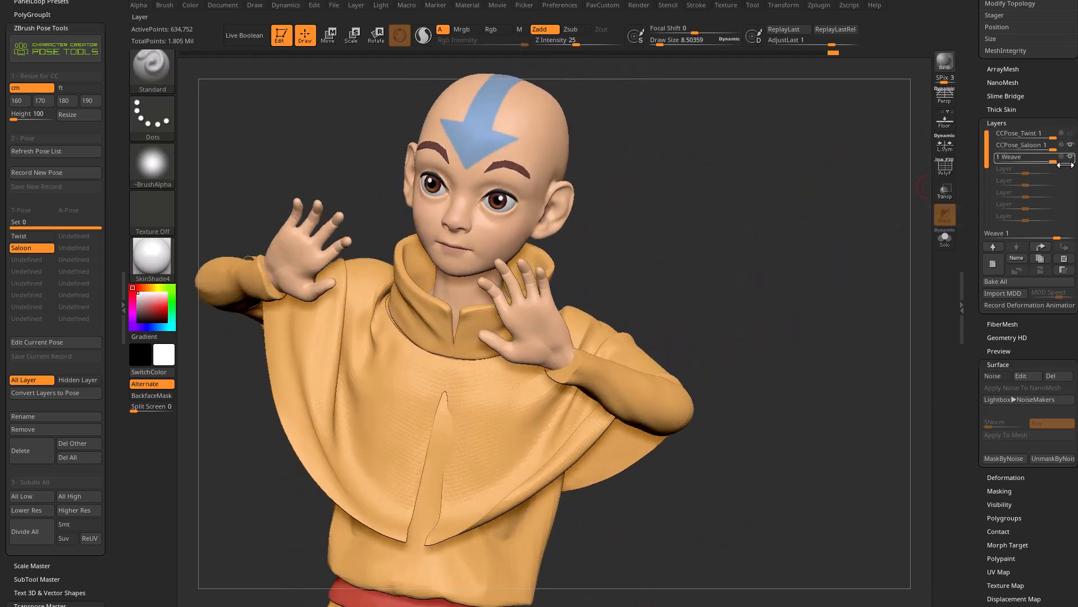
{"action": "mouse_move", "coordinate": [1073, 160]}
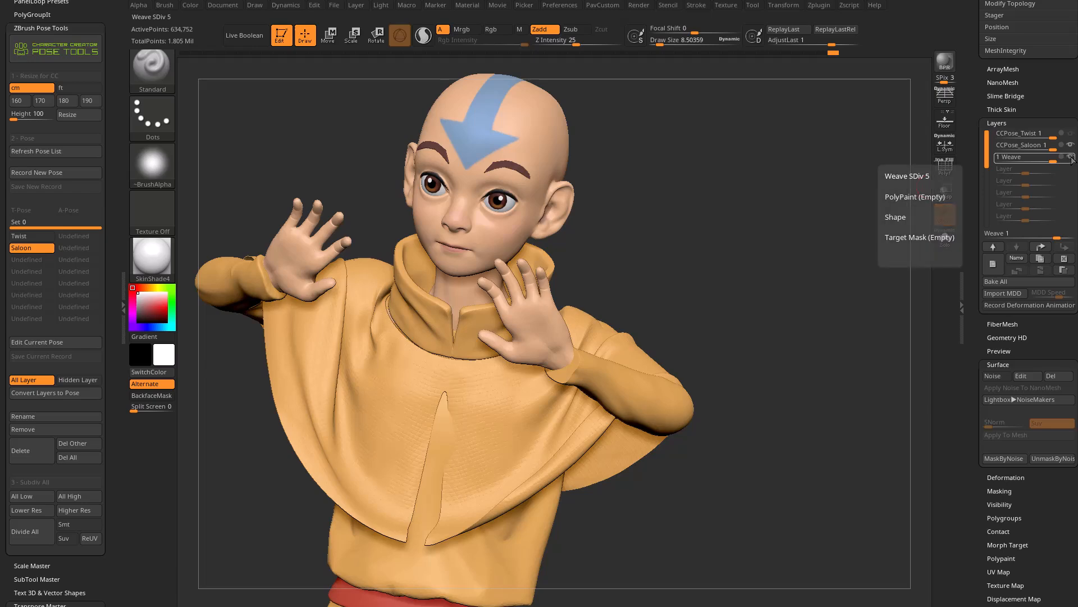
- Turn off the Saloon pose to return the whole character to the default pose
{"action": "left_click_drag", "start_coordinate": [244, 342], "coordinate": [763, 293]}
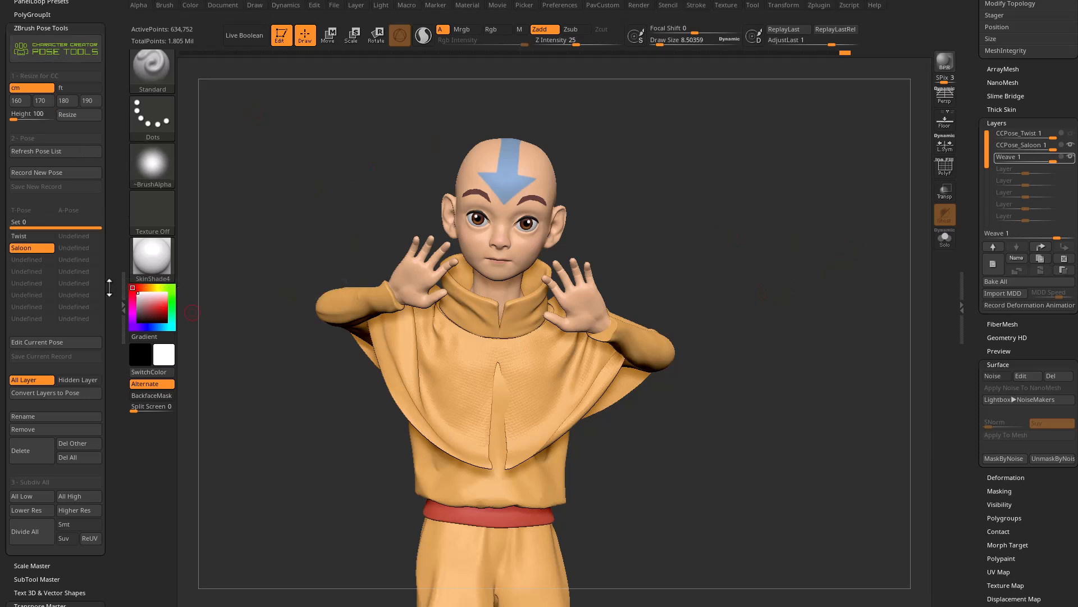
{"action": "left_click", "coordinate": [32, 248]}
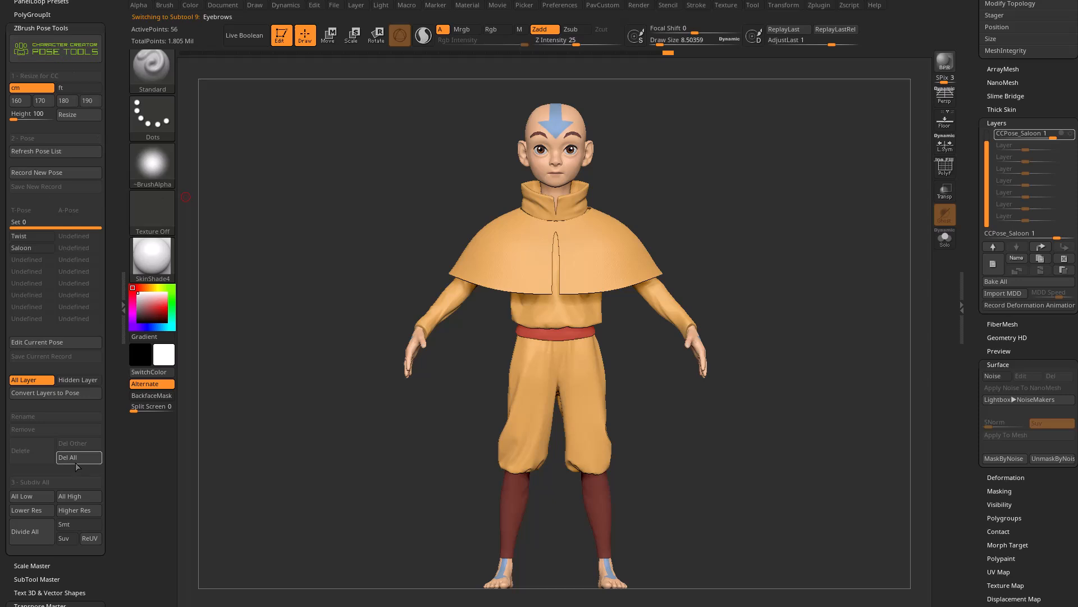
{"action": "mouse_move", "coordinate": [801, 220]}
{"action": "left_mouse_down"}
{"action": "mouse_move", "coordinate": [780, 228]}
{"action": "mouse_move", "coordinate": [788, 224]}
{"action": "left_mouse_up"}
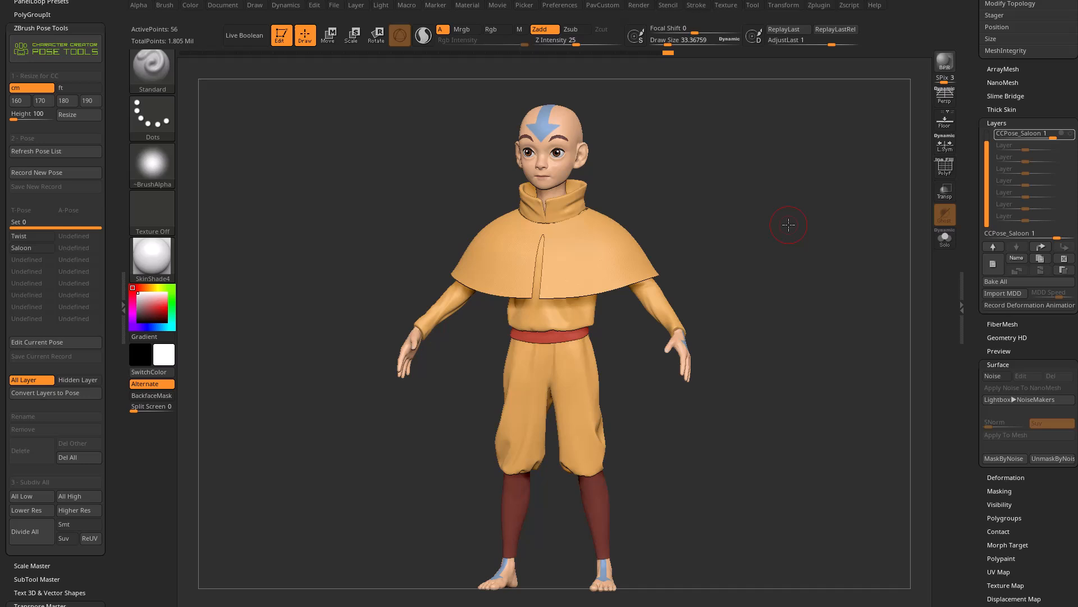
{"action": "left_click_drag", "start_coordinate": [788, 224], "coordinate": [760, 208]}
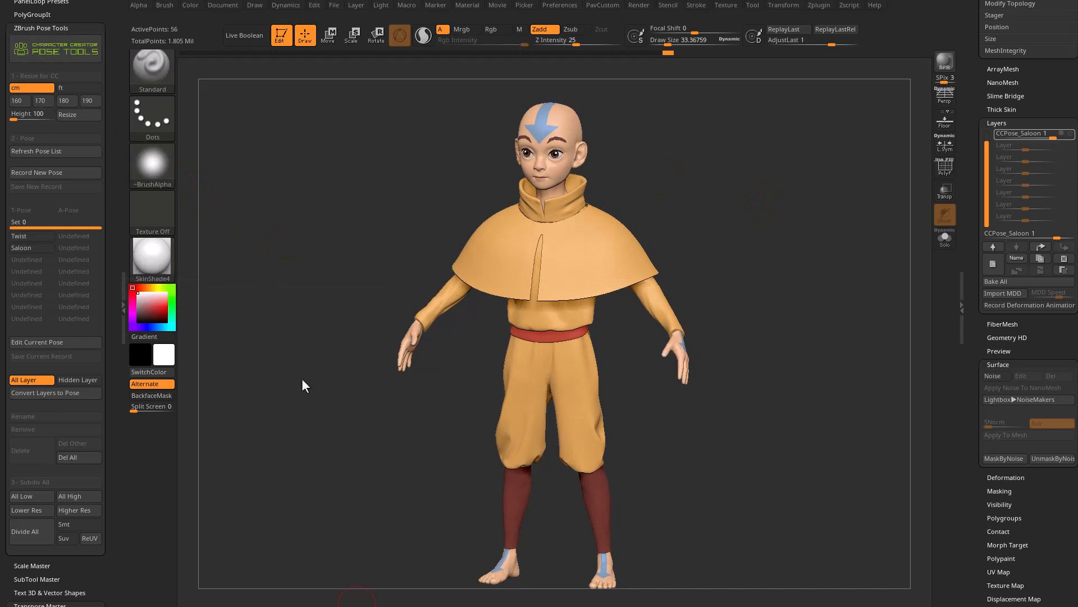
- Open the Watch Tutorial page of Character Creator Pose Tools in the browser and return to ZBrush
{"action": "left_click", "coordinate": [50, 48]}
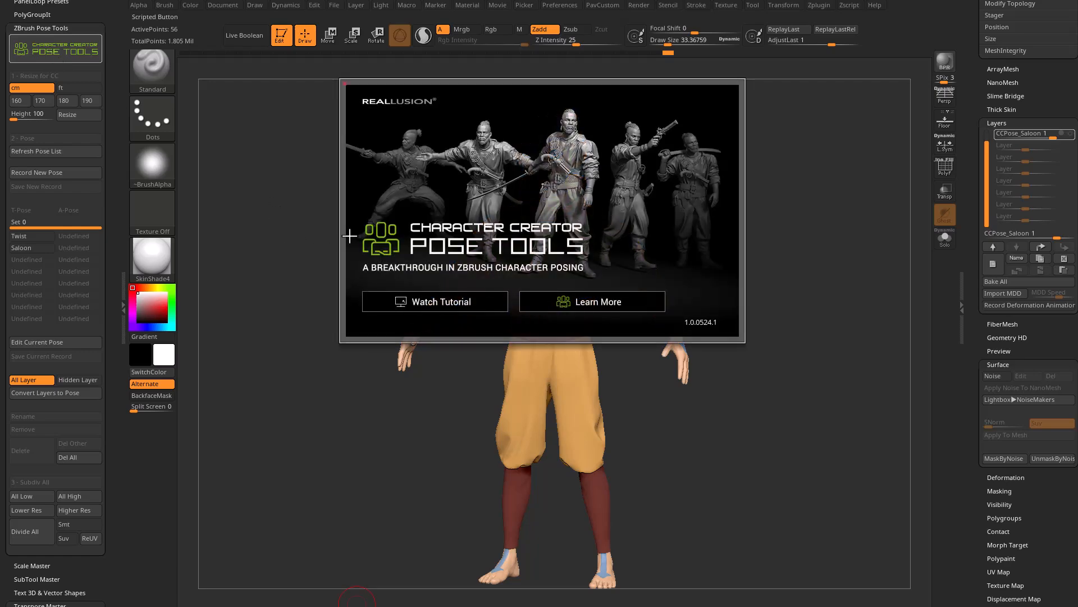
{"action": "left_click", "coordinate": [468, 301]}
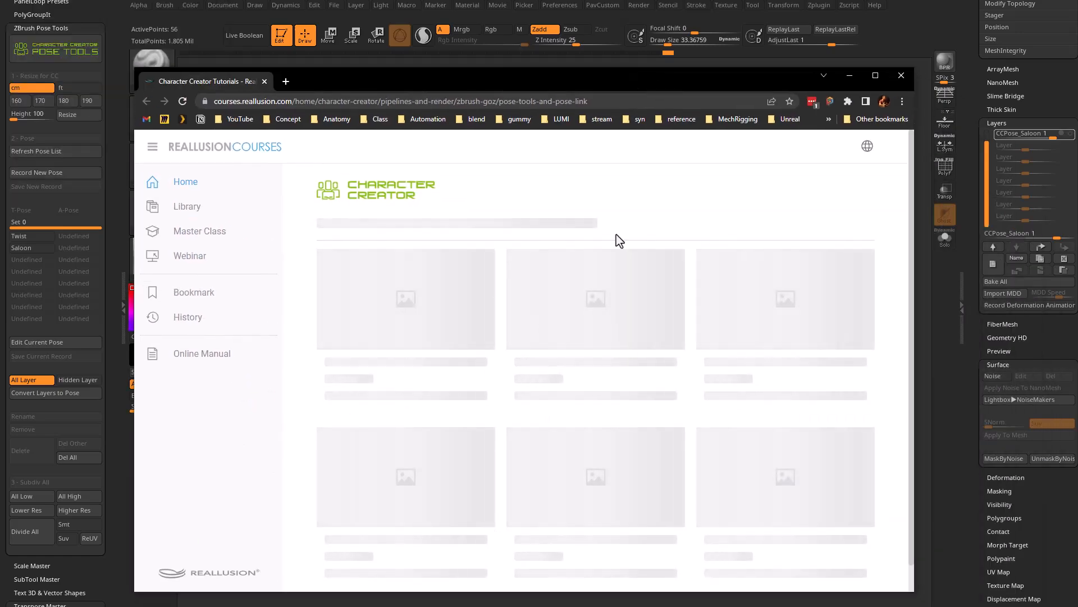
{"action": "key", "text": "alt+Tab"}
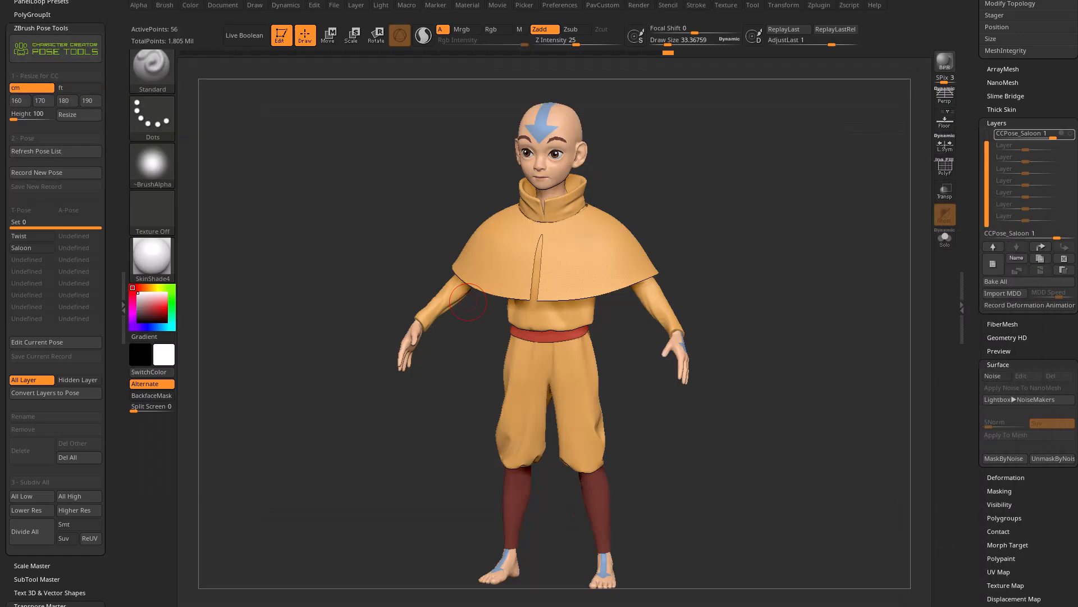
- Open the Learn More page of Character Creator Pose Tools in the browser and look through its posing workflow overview
{"action": "left_click", "coordinate": [46, 53]}
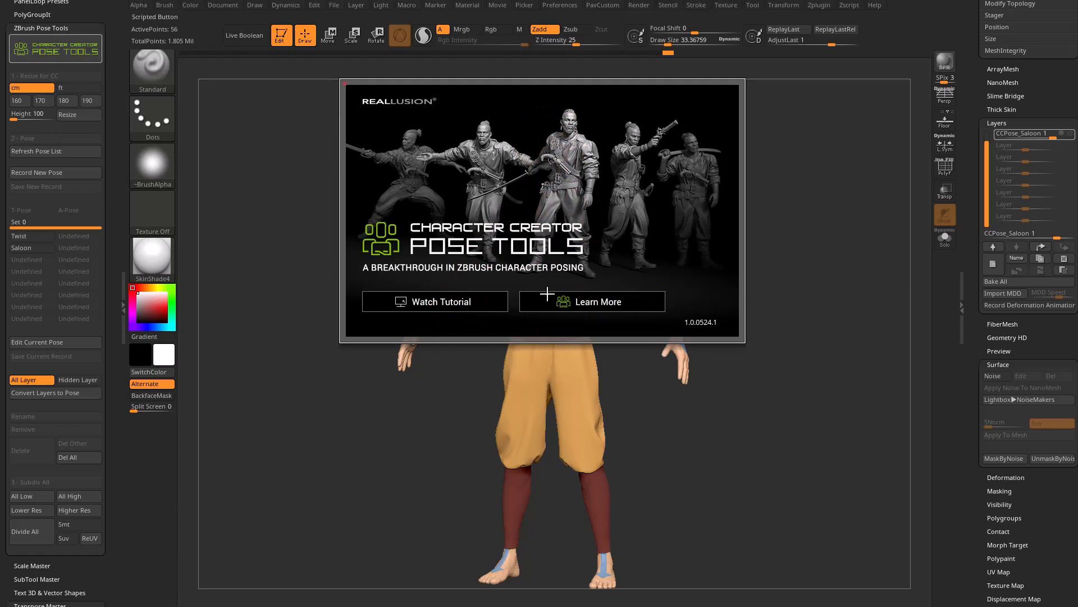
{"action": "left_click", "coordinate": [577, 304]}
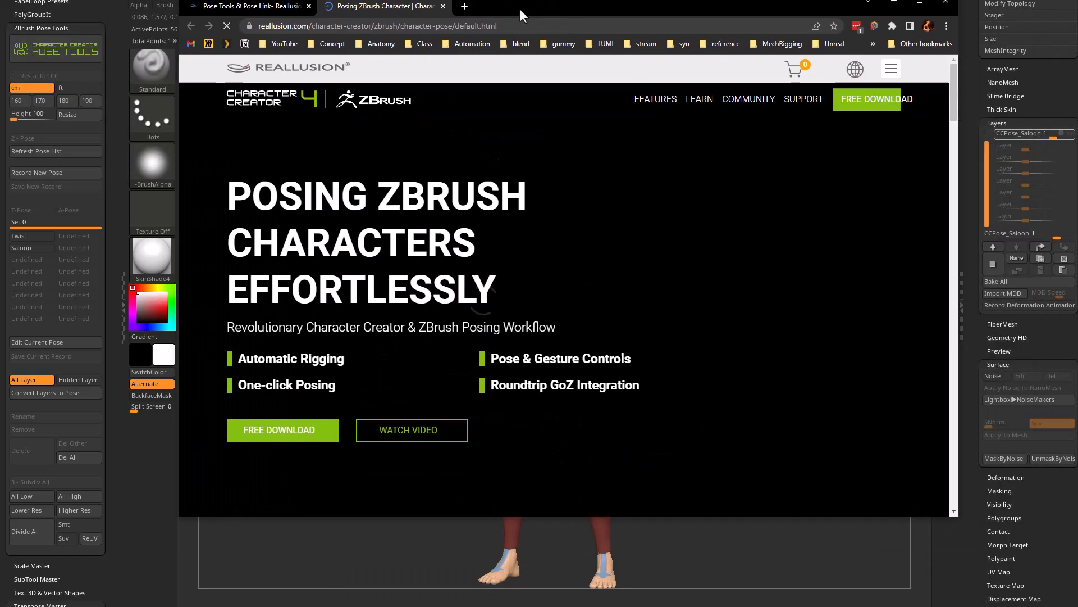
{"action": "scroll", "coordinate": [407, 266], "scroll_direction": "down", "scroll_amount": 10}
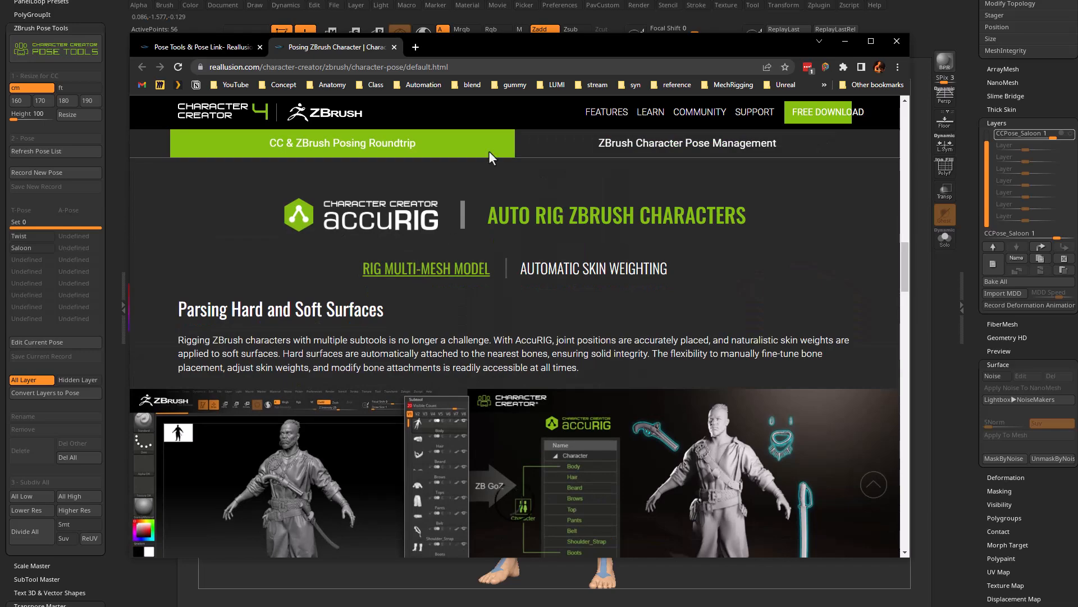
{"action": "left_click_drag", "start_coordinate": [497, 49], "coordinate": [494, 157]}
{"action": "left_click", "coordinate": [493, 157]}
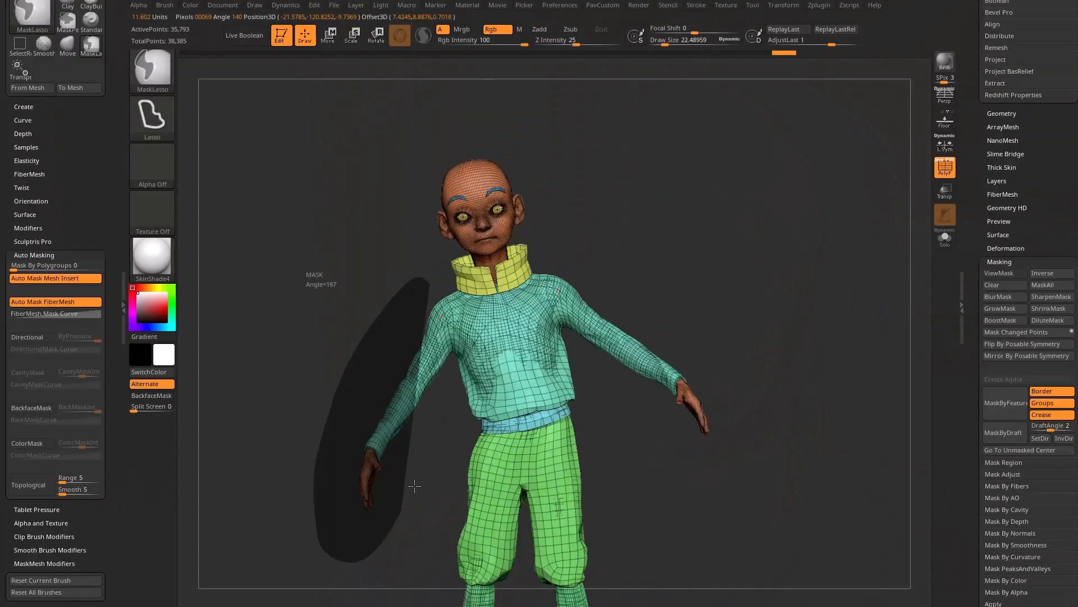
- Isolate the character's right arm with a lasso mask and activate the Move gizmo at its shoulder
{"action": "left_click_drag", "start_coordinate": [414, 485], "coordinate": [415, 485]}
{"action": "key", "text": "w"}
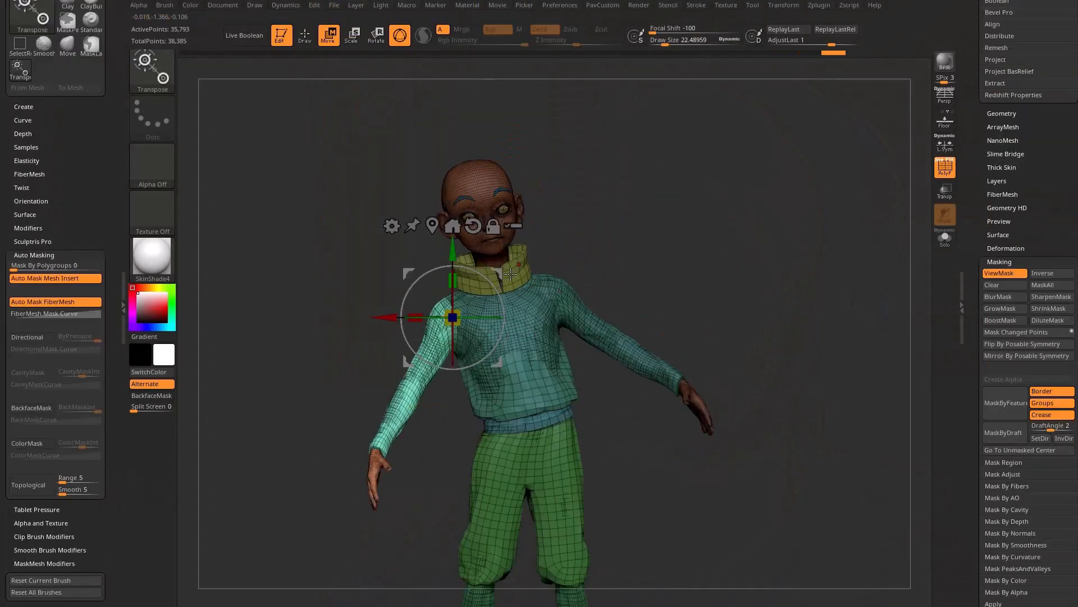